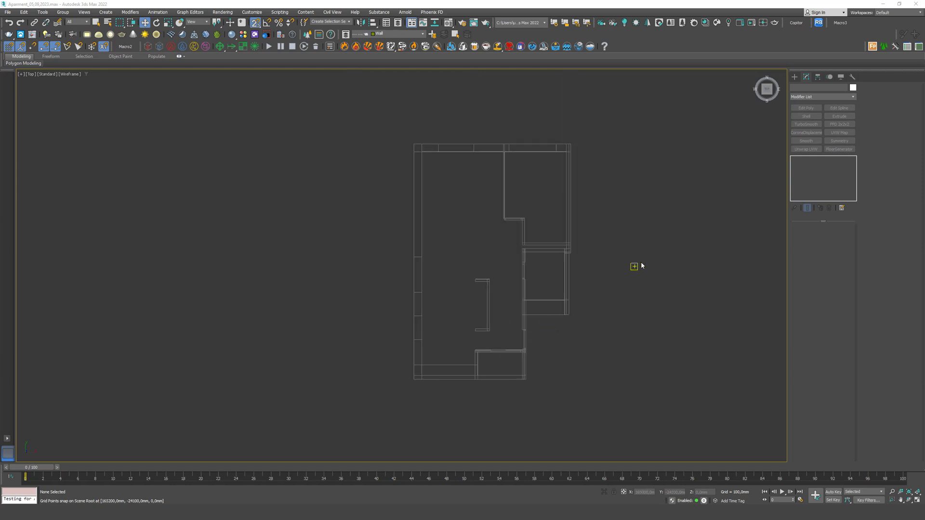
- Examine the apartment's wall layout in the perspective view and in the top view
{"action": "key", "text": "p"}
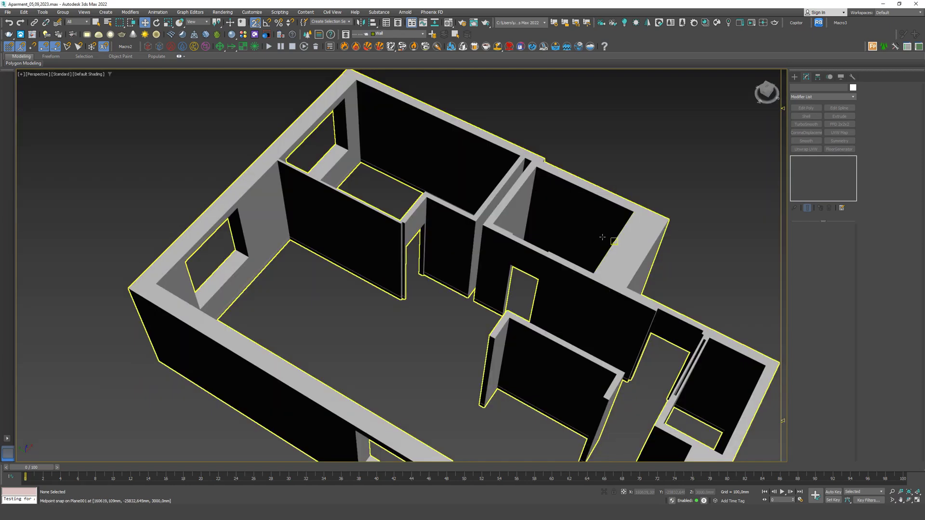
{"action": "key", "text": "t"}
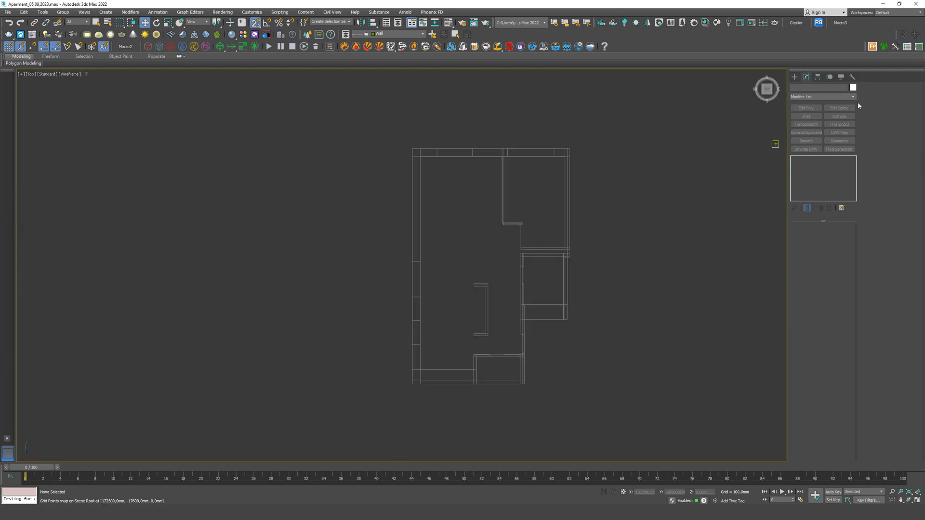
{"action": "left_click", "coordinate": [795, 76]}
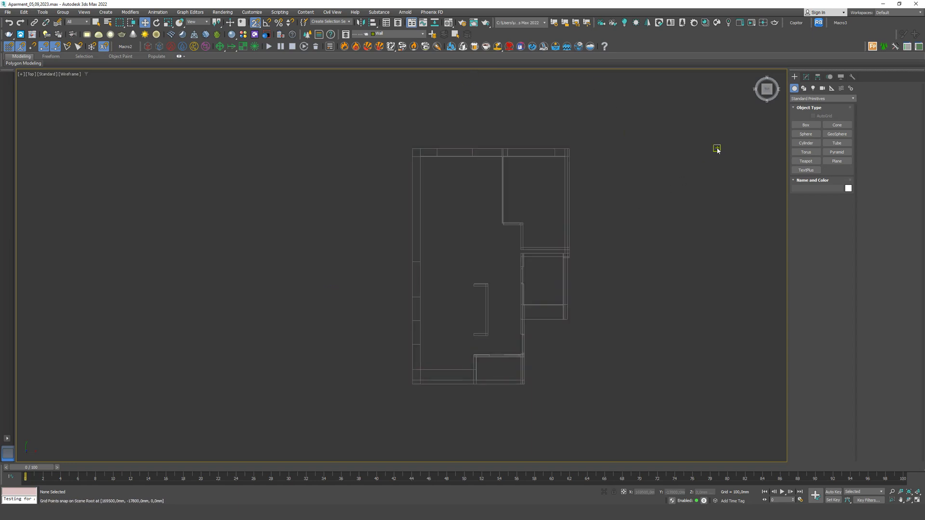
{"action": "scroll", "coordinate": [405, 310], "scroll_direction": "up", "scroll_amount": 3}
{"action": "scroll", "coordinate": [495, 268], "scroll_direction": "down", "scroll_amount": 2}
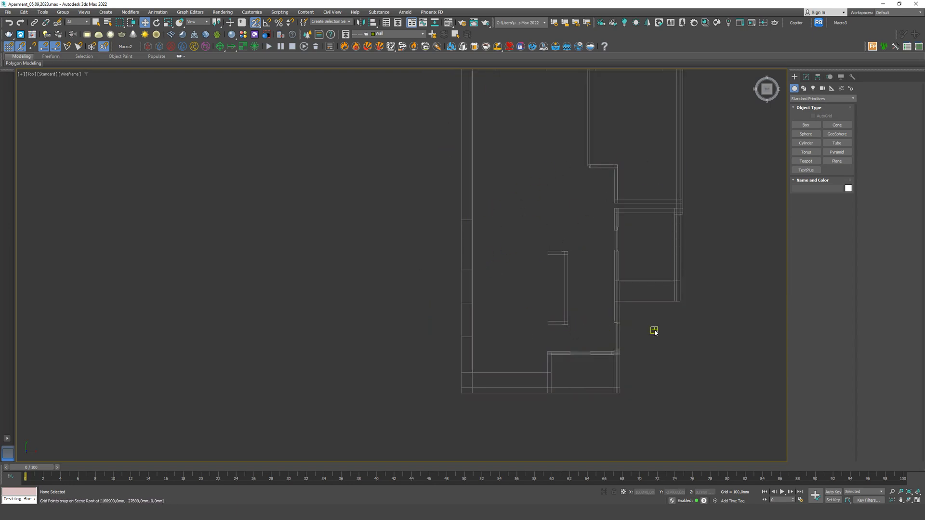
{"action": "scroll", "coordinate": [640, 163], "scroll_direction": "down", "scroll_amount": 2}
{"action": "middle_click_drag", "start_coordinate": [640, 162], "coordinate": [597, 236]}
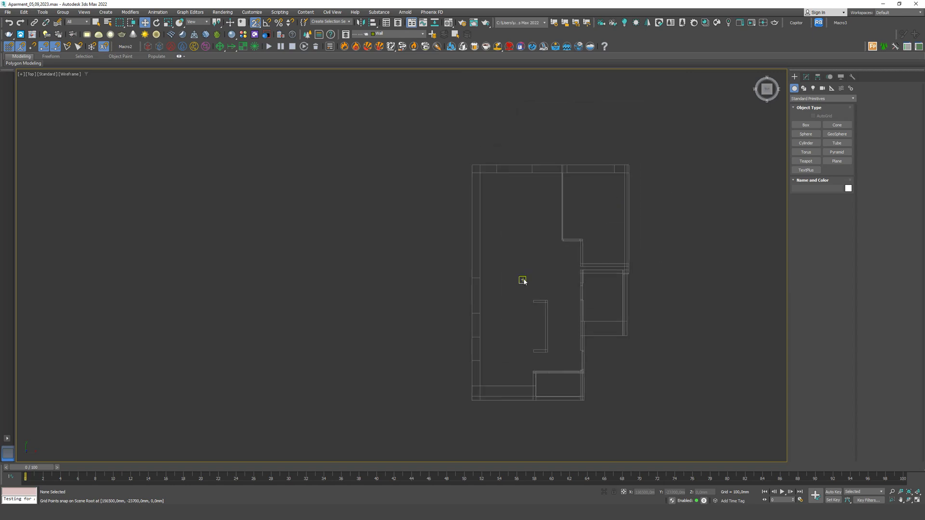
{"action": "scroll", "coordinate": [521, 310], "scroll_direction": "up", "scroll_amount": 2}
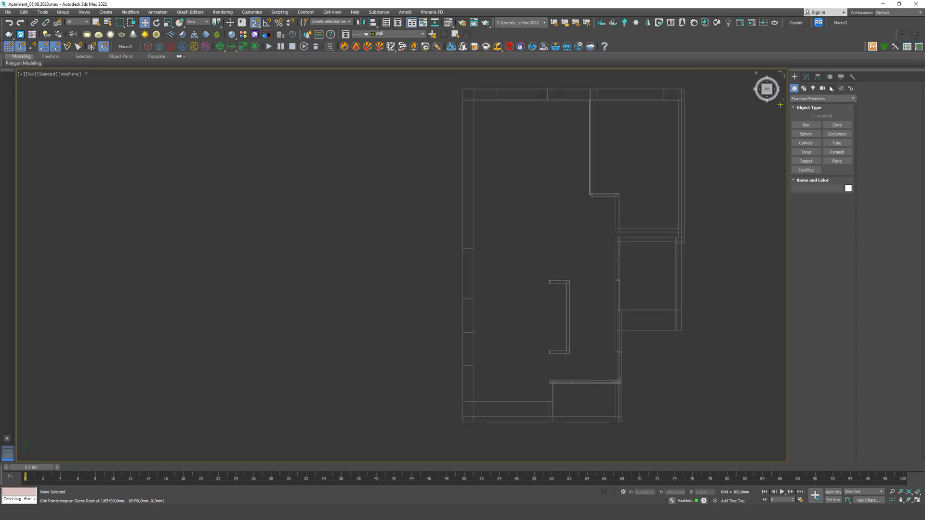
- Start a snapped Line spline at the large room's upper-left inner corner and run it along the top wall to the partition
{"action": "left_click", "coordinate": [803, 89]}
{"action": "left_click", "coordinate": [817, 134]}
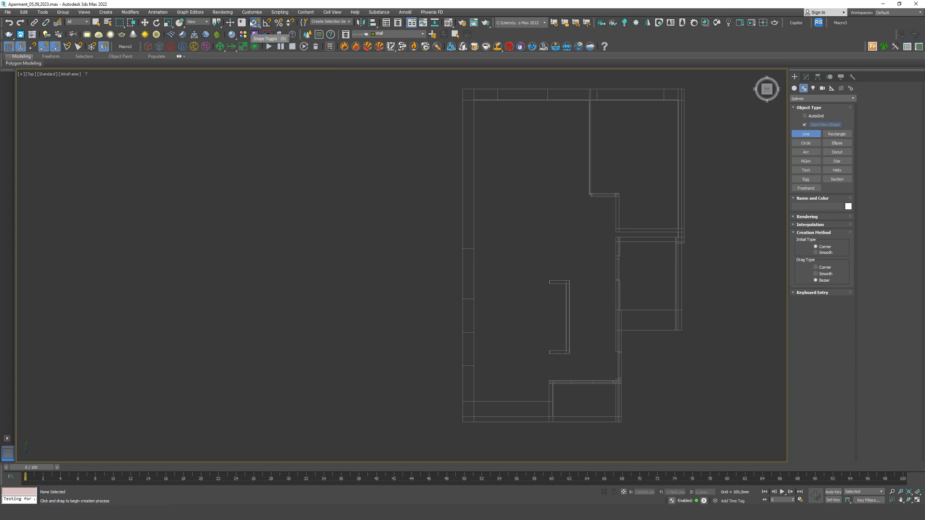
{"action": "left_click", "coordinate": [255, 23]}
{"action": "scroll", "coordinate": [533, 134], "scroll_direction": "up", "scroll_amount": 2}
{"action": "scroll", "coordinate": [470, 165], "scroll_direction": "up", "scroll_amount": 4}
{"action": "scroll", "coordinate": [385, 194], "scroll_direction": "up", "scroll_amount": 5}
{"action": "scroll", "coordinate": [490, 150], "scroll_direction": "up", "scroll_amount": 5}
{"action": "left_click", "coordinate": [449, 204]}
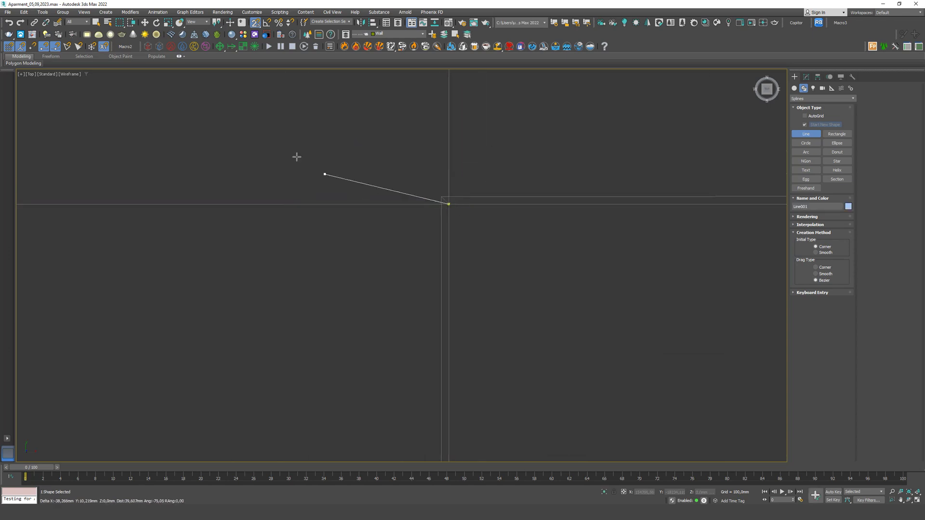
{"action": "scroll", "coordinate": [289, 148], "scroll_direction": "down", "scroll_amount": 10}
{"action": "scroll", "coordinate": [776, 143], "scroll_direction": "down", "scroll_amount": 5}
{"action": "scroll", "coordinate": [752, 150], "scroll_direction": "up", "scroll_amount": 6}
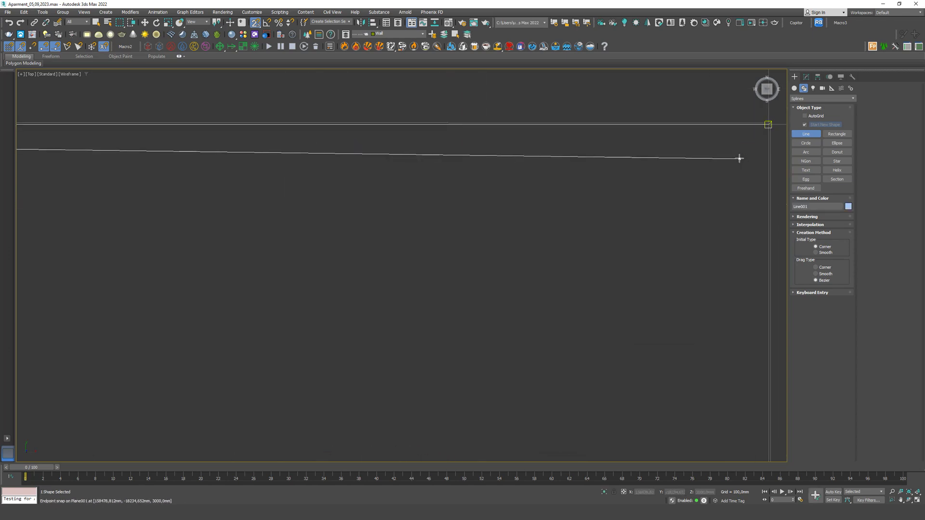
{"action": "scroll", "coordinate": [769, 126], "scroll_direction": "up", "scroll_amount": 4}
{"action": "left_click", "coordinate": [761, 121]}
- Continue the line down the partition's near side and around the corners of its end at the doorway
{"action": "scroll", "coordinate": [548, 103], "scroll_direction": "down", "scroll_amount": 5}
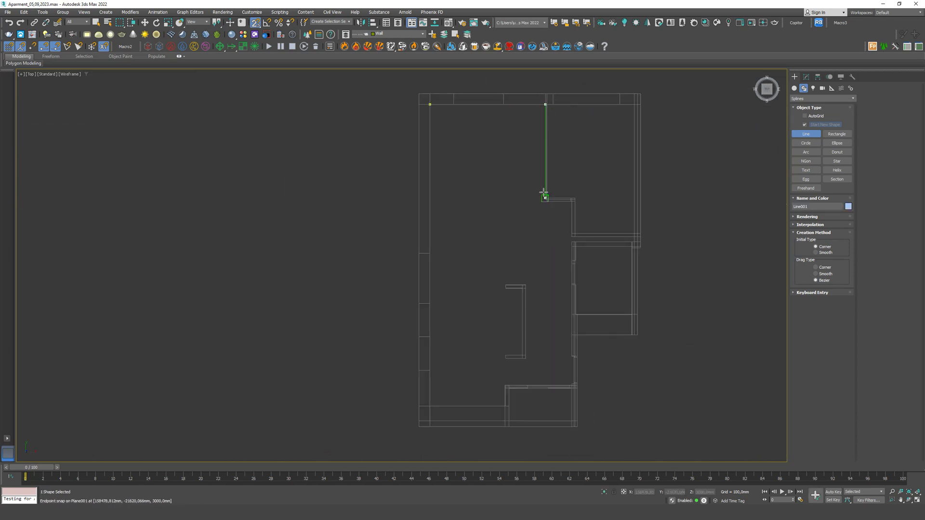
{"action": "scroll", "coordinate": [553, 242], "scroll_direction": "up", "scroll_amount": 5}
{"action": "scroll", "coordinate": [557, 256], "scroll_direction": "up", "scroll_amount": 5}
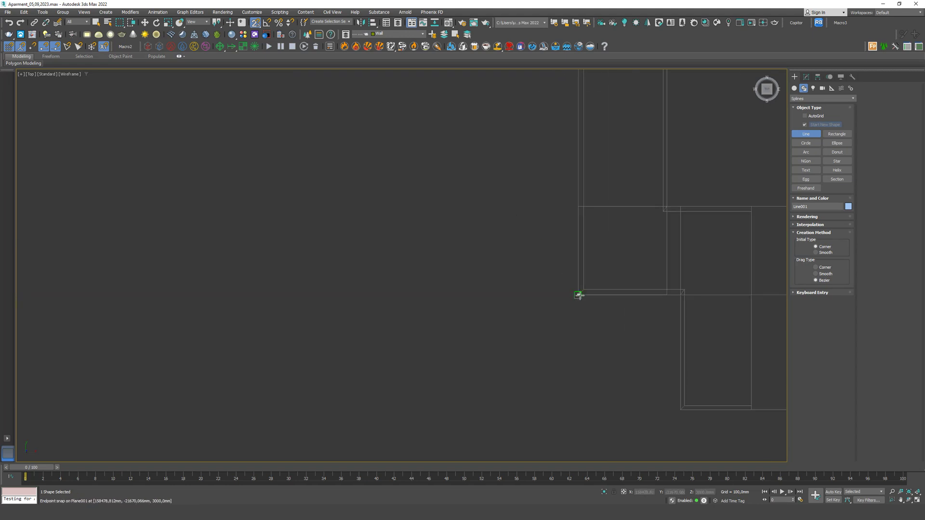
{"action": "left_click", "coordinate": [679, 408]}
{"action": "scroll", "coordinate": [443, 238], "scroll_direction": "down", "scroll_amount": 5}
{"action": "scroll", "coordinate": [511, 284], "scroll_direction": "up", "scroll_amount": 1}
{"action": "scroll", "coordinate": [490, 268], "scroll_direction": "up", "scroll_amount": 6}
{"action": "left_click", "coordinate": [523, 239]}
{"action": "scroll", "coordinate": [556, 246], "scroll_direction": "down", "scroll_amount": 6}
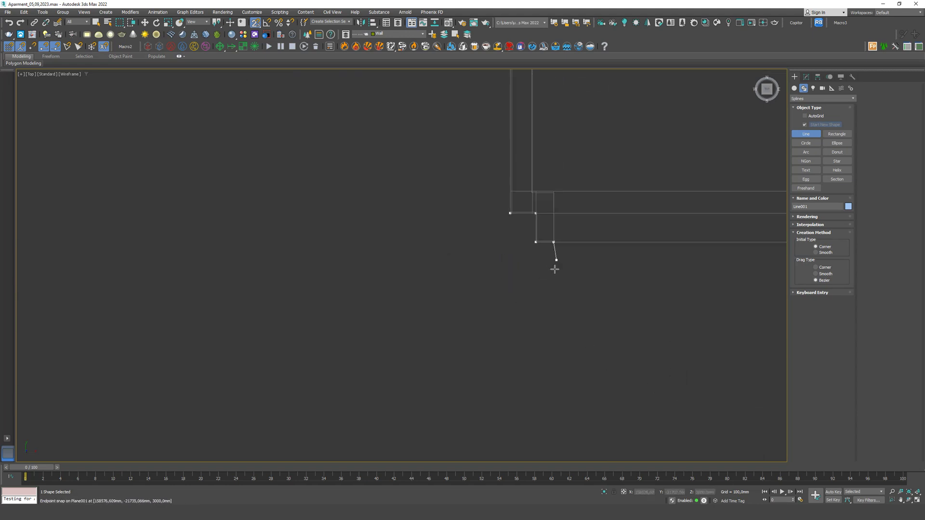
{"action": "scroll", "coordinate": [557, 185], "scroll_direction": "up", "scroll_amount": 5}
{"action": "left_click", "coordinate": [514, 258]}
{"action": "left_click", "coordinate": [348, 259]}
- Trace the partition's far side up to the top wall and continue to the second room's upper-right inner corner
{"action": "scroll", "coordinate": [494, 305], "scroll_direction": "down", "scroll_amount": 8}
{"action": "scroll", "coordinate": [487, 148], "scroll_direction": "up", "scroll_amount": 5}
{"action": "left_click", "coordinate": [402, 144]}
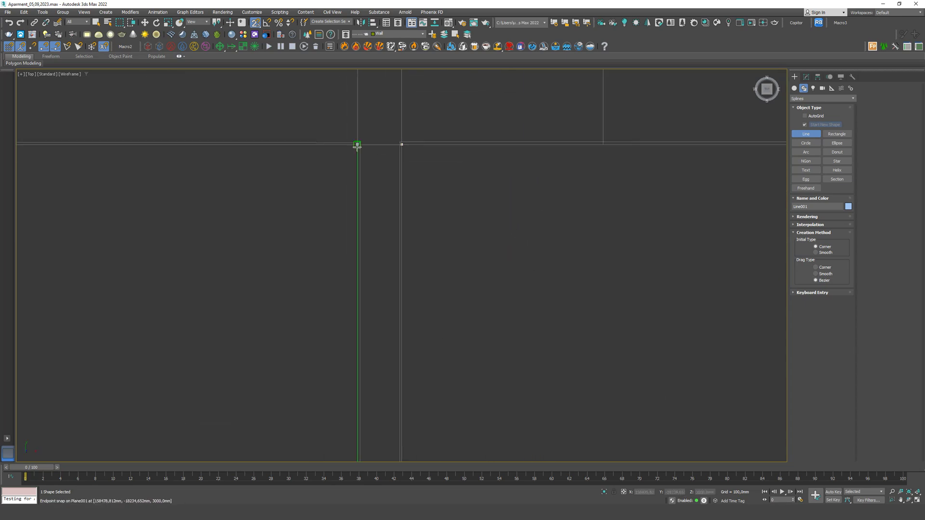
{"action": "left_click", "coordinate": [357, 147]}
{"action": "scroll", "coordinate": [361, 156], "scroll_direction": "down", "scroll_amount": 6}
{"action": "scroll", "coordinate": [540, 140], "scroll_direction": "up", "scroll_amount": 5}
{"action": "left_click", "coordinate": [547, 135]}
{"action": "scroll", "coordinate": [578, 116], "scroll_direction": "up", "scroll_amount": 5}
{"action": "left_click", "coordinate": [588, 106]}
- Trace the second room's right wall down to its lower corner and back along its bottom wall to the left corner
{"action": "scroll", "coordinate": [573, 154], "scroll_direction": "down", "scroll_amount": 7}
{"action": "scroll", "coordinate": [648, 195], "scroll_direction": "up", "scroll_amount": 5}
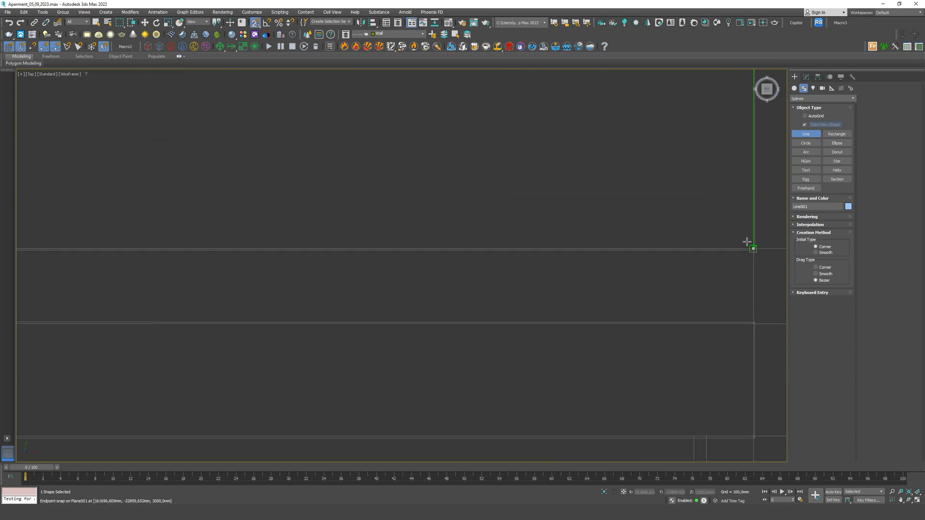
{"action": "left_click", "coordinate": [748, 242]}
{"action": "scroll", "coordinate": [746, 243], "scroll_direction": "down", "scroll_amount": 6}
{"action": "scroll", "coordinate": [491, 254], "scroll_direction": "up", "scroll_amount": 5}
{"action": "left_click", "coordinate": [593, 207]}
- Carry the line up to the doorway, around the opposite jamb corners, and down the wall to the narrow recess
{"action": "scroll", "coordinate": [593, 203], "scroll_direction": "down", "scroll_amount": 6}
{"action": "scroll", "coordinate": [590, 164], "scroll_direction": "up", "scroll_amount": 7}
{"action": "left_click", "coordinate": [581, 188]}
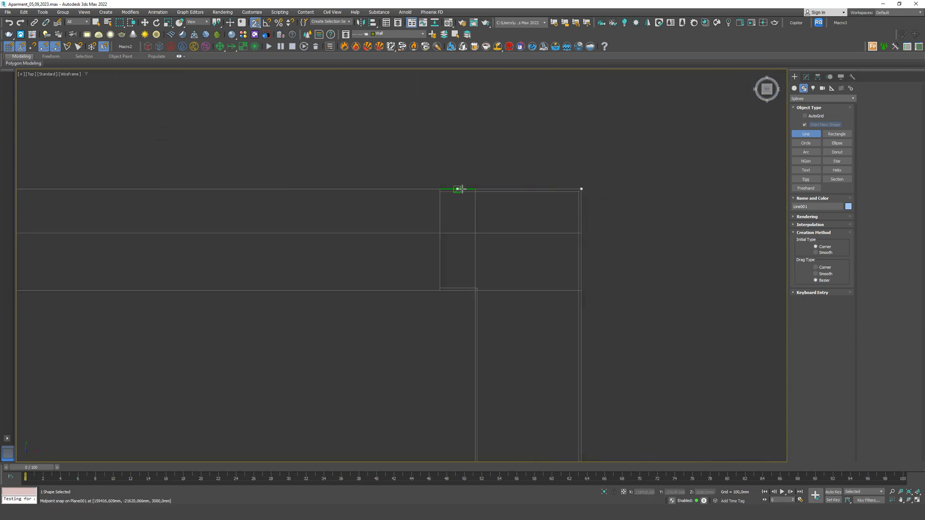
{"action": "left_click", "coordinate": [440, 291]}
{"action": "left_click", "coordinate": [476, 290]}
{"action": "scroll", "coordinate": [568, 188], "scroll_direction": "down", "scroll_amount": 7}
{"action": "scroll", "coordinate": [565, 232], "scroll_direction": "up", "scroll_amount": 7}
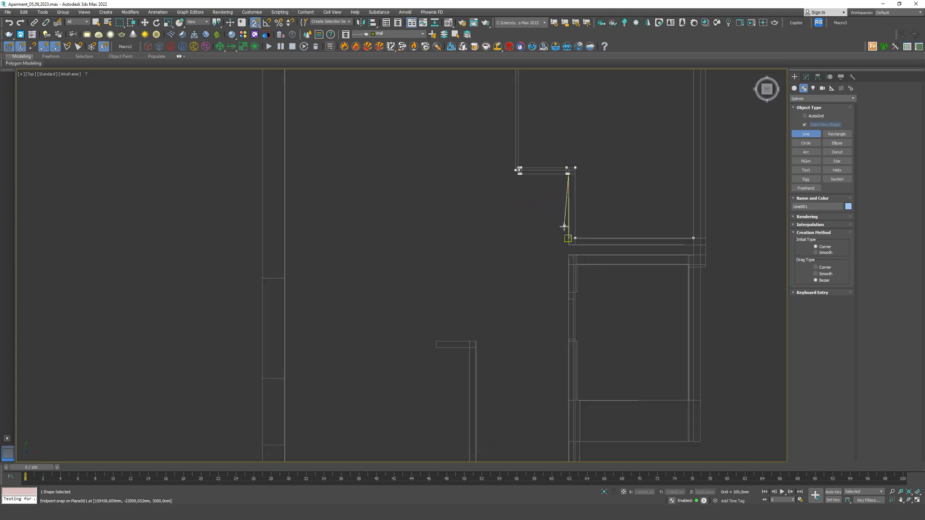
{"action": "left_click", "coordinate": [616, 291]}
- Outline the narrow recess below the second room along its right end and back to the large room's wall corner
{"action": "scroll", "coordinate": [657, 274], "scroll_direction": "down", "scroll_amount": 3}
{"action": "scroll", "coordinate": [773, 416], "scroll_direction": "up", "scroll_amount": 5}
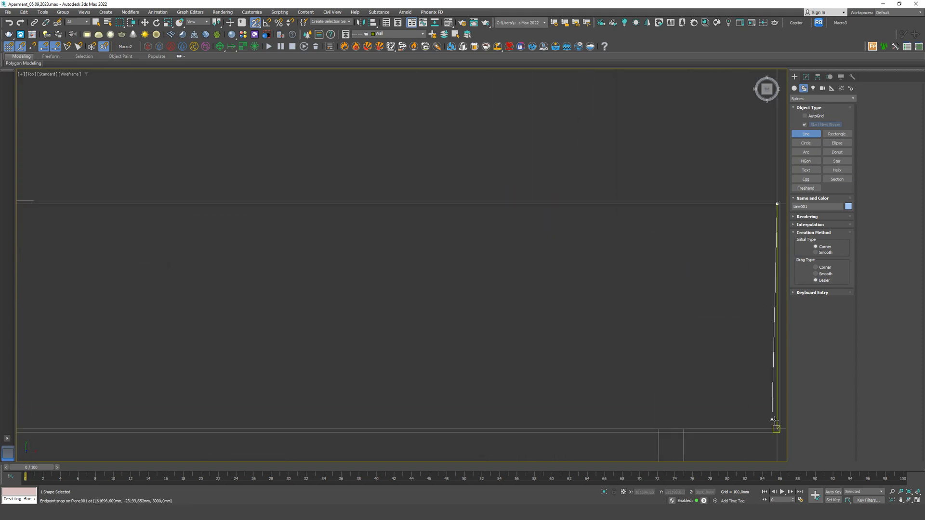
{"action": "scroll", "coordinate": [468, 300], "scroll_direction": "up", "scroll_amount": 8}
{"action": "left_click", "coordinate": [493, 323]}
{"action": "scroll", "coordinate": [573, 197], "scroll_direction": "down", "scroll_amount": 5}
{"action": "scroll", "coordinate": [574, 198], "scroll_direction": "down", "scroll_amount": 5}
{"action": "scroll", "coordinate": [563, 241], "scroll_direction": "up", "scroll_amount": 4}
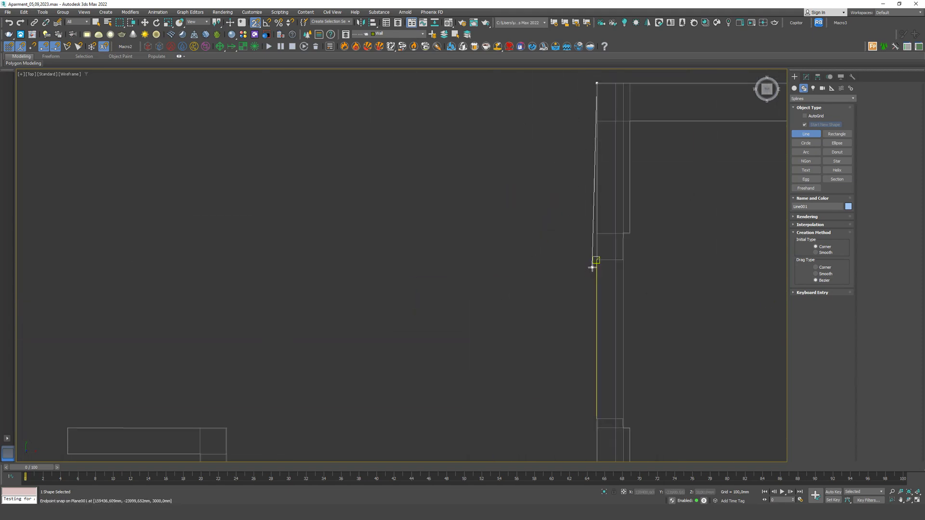
- Extend the line down the right wall to the level of the short stub wall and across to the stub's outer corner
{"action": "scroll", "coordinate": [592, 267], "scroll_direction": "down", "scroll_amount": 2}
{"action": "scroll", "coordinate": [623, 291], "scroll_direction": "down", "scroll_amount": 4}
{"action": "scroll", "coordinate": [505, 308], "scroll_direction": "up", "scroll_amount": 4}
{"action": "scroll", "coordinate": [543, 332], "scroll_direction": "down", "scroll_amount": 2}
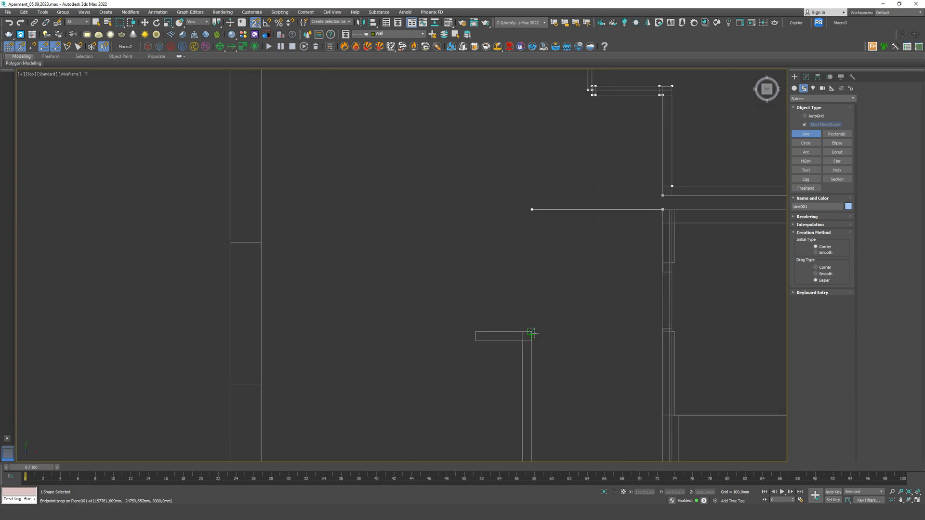
{"action": "scroll", "coordinate": [664, 334], "scroll_direction": "up", "scroll_amount": 6}
{"action": "left_click", "coordinate": [646, 276]}
{"action": "scroll", "coordinate": [673, 269], "scroll_direction": "down", "scroll_amount": 4}
{"action": "scroll", "coordinate": [403, 278], "scroll_direction": "up", "scroll_amount": 9}
{"action": "left_click", "coordinate": [464, 230]}
- Run the line along the stub wall to the left exterior wall, return to the start point, and close the spline
{"action": "scroll", "coordinate": [650, 247], "scroll_direction": "down", "scroll_amount": 9}
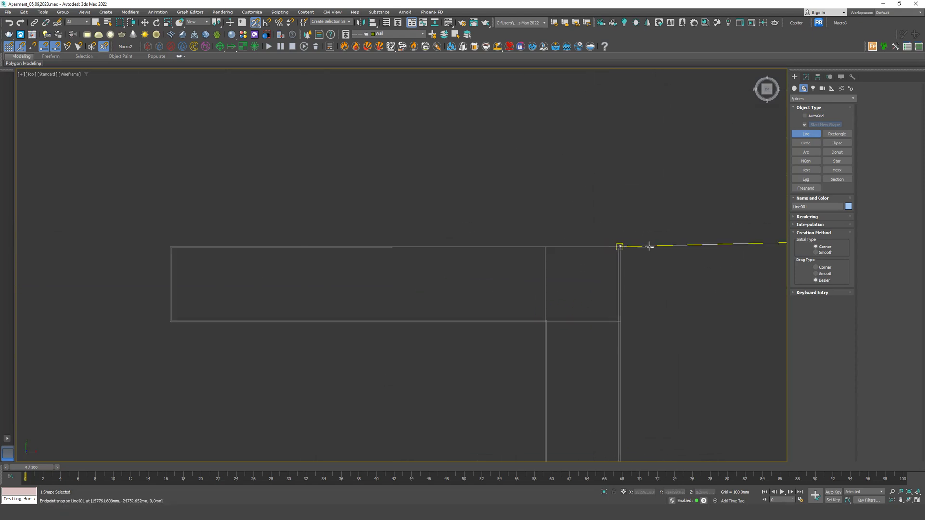
{"action": "scroll", "coordinate": [529, 247], "scroll_direction": "up", "scroll_amount": 7}
{"action": "left_click", "coordinate": [552, 234]}
{"action": "scroll", "coordinate": [601, 327], "scroll_direction": "down", "scroll_amount": 8}
{"action": "scroll", "coordinate": [298, 334], "scroll_direction": "up", "scroll_amount": 7}
{"action": "left_click", "coordinate": [298, 211]}
{"action": "scroll", "coordinate": [443, 368], "scroll_direction": "down", "scroll_amount": 9}
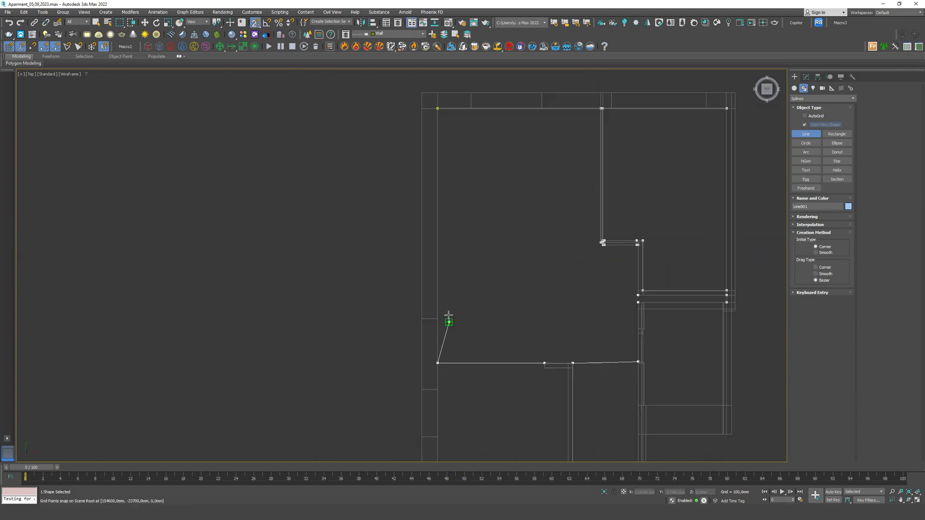
{"action": "scroll", "coordinate": [438, 108], "scroll_direction": "up", "scroll_amount": 10}
{"action": "left_click", "coordinate": [486, 205]}
{"action": "left_click", "coordinate": [453, 263]}
{"action": "scroll", "coordinate": [428, 184], "scroll_direction": "down", "scroll_amount": 5}
- Move the outline's misaligned right-wall vertex vertically to snap level with the stub wall's corner, straightening the lower edge
{"action": "left_click", "coordinate": [806, 77]}
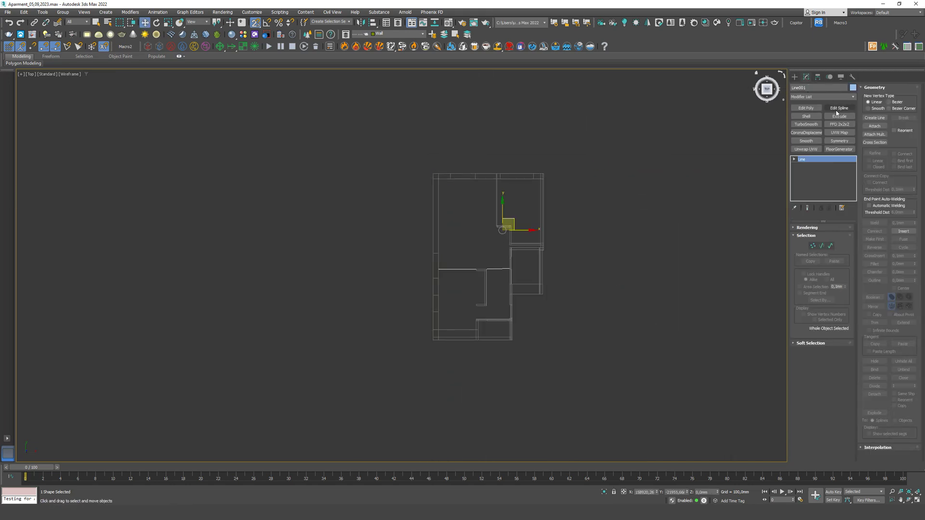
{"action": "left_click", "coordinate": [813, 247]}
{"action": "scroll", "coordinate": [483, 275], "scroll_direction": "up", "scroll_amount": 3}
{"action": "scroll", "coordinate": [656, 269], "scroll_direction": "up", "scroll_amount": 4}
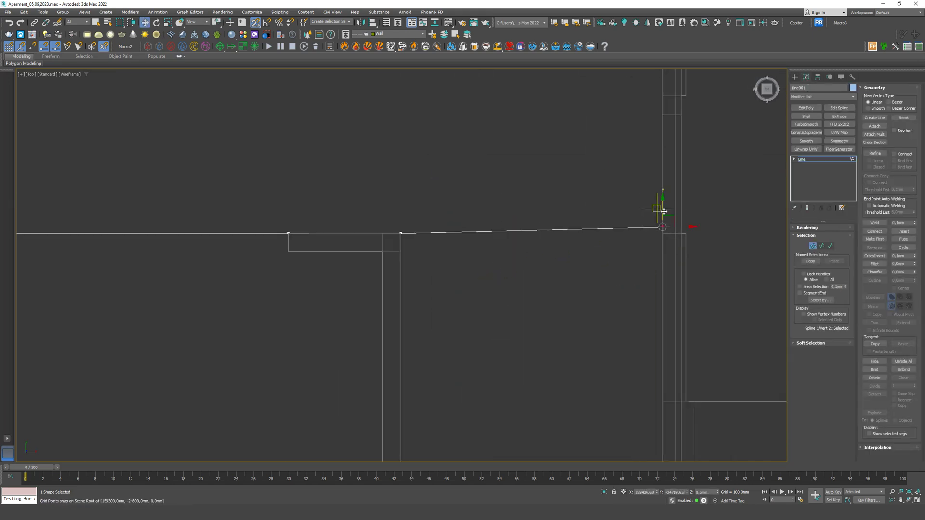
{"action": "left_click_drag", "start_coordinate": [662, 209], "coordinate": [403, 233]}
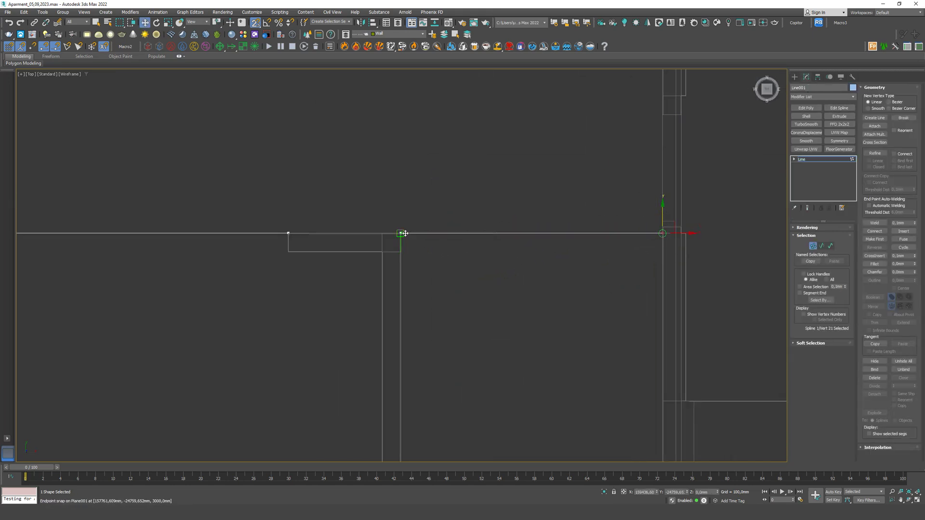
{"action": "left_click", "coordinate": [403, 264]}
{"action": "scroll", "coordinate": [587, 283], "scroll_direction": "down", "scroll_amount": 6}
{"action": "left_click", "coordinate": [813, 246]}
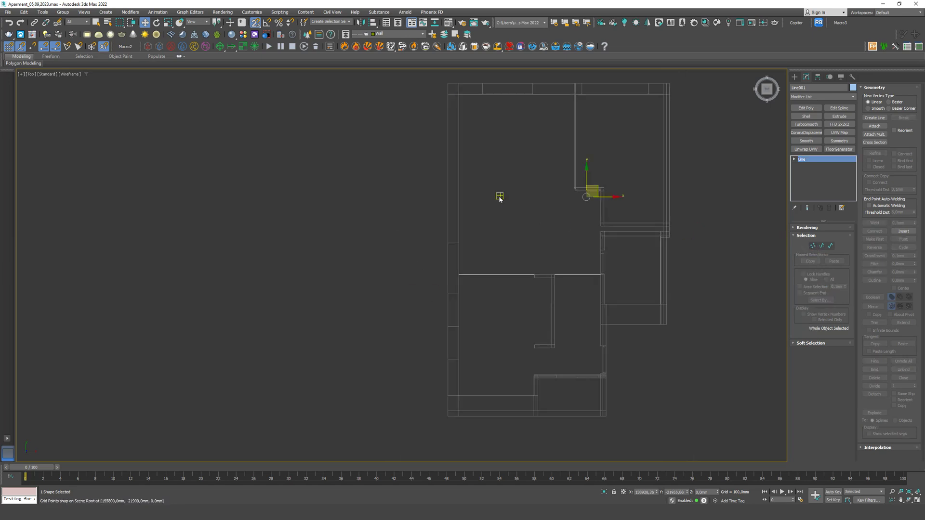
- Apply the FloorGenerator modifier to the closed outline and set its direction to 90
{"action": "left_click", "coordinate": [844, 149]}
{"action": "middle_click_drag", "start_coordinate": [604, 166], "coordinate": [597, 215]}
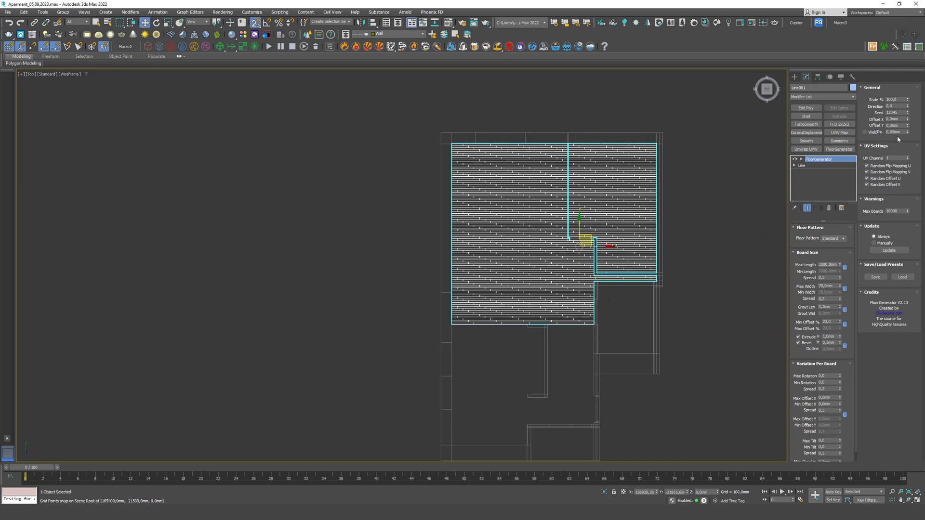
{"action": "type", "text": "90"}
{"action": "key", "text": "Return"}
- Set the floor boards' maximum width to 250 mm and maximum length to 1200 mm
{"action": "scroll", "coordinate": [523, 255], "scroll_direction": "up", "scroll_amount": 4}
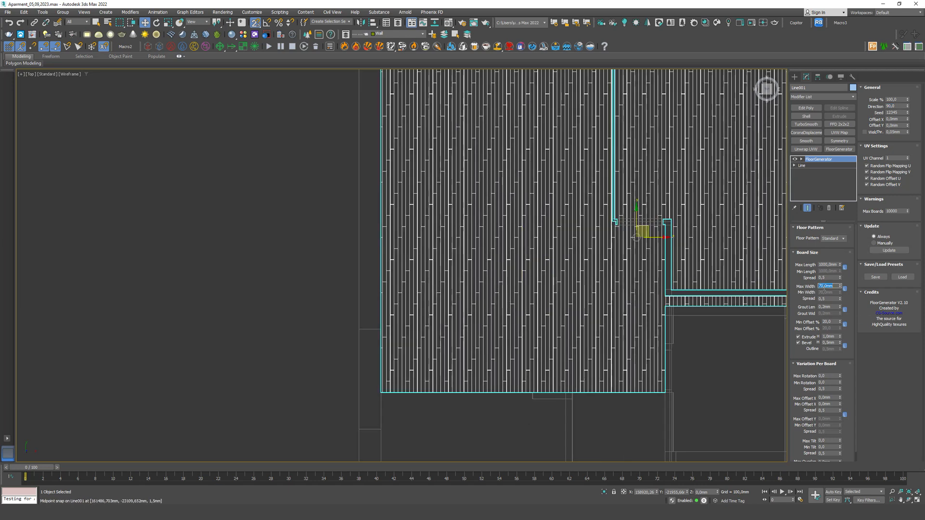
{"action": "key", "text": "Return"}
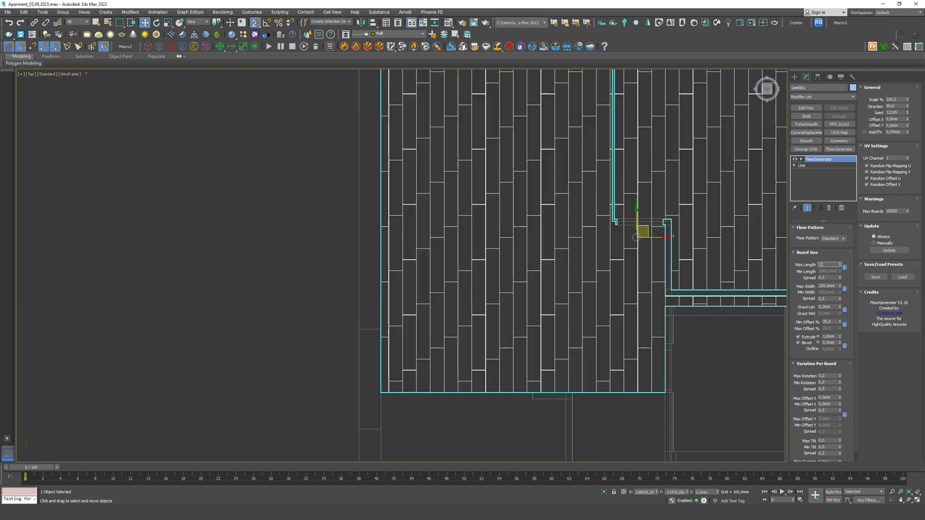
{"action": "type", "text": "1200"}
{"action": "key", "text": "Return"}
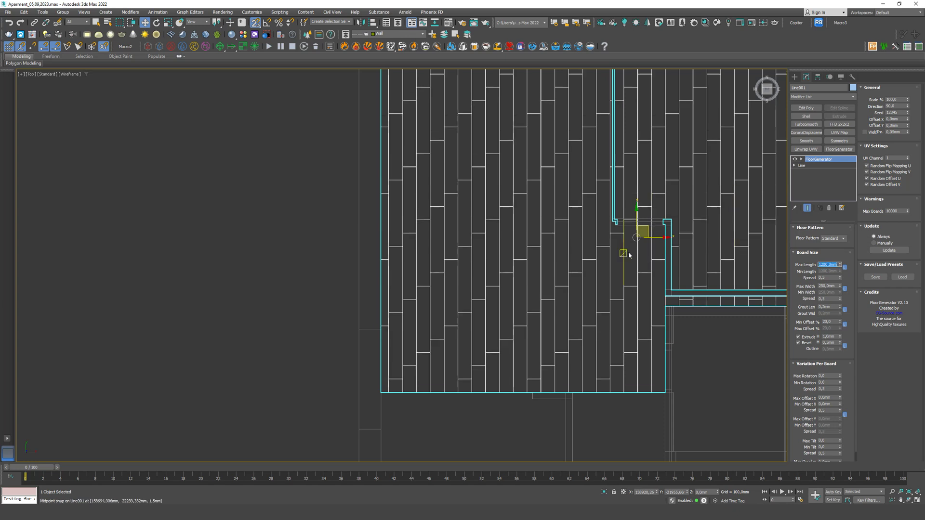
- Set the floor boards' minimum offset to 50%
{"action": "middle_click_drag", "start_coordinate": [629, 255], "coordinate": [594, 402]}
{"action": "scroll", "coordinate": [550, 394], "scroll_direction": "up", "scroll_amount": 5}
{"action": "scroll", "coordinate": [557, 331], "scroll_direction": "down", "scroll_amount": 3}
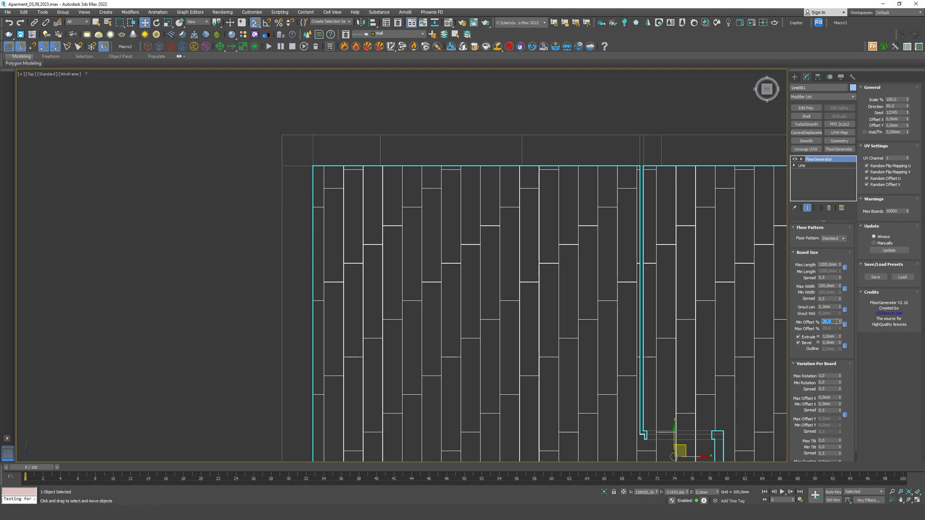
{"action": "type", "text": "30"}
{"action": "key", "text": "Return"}
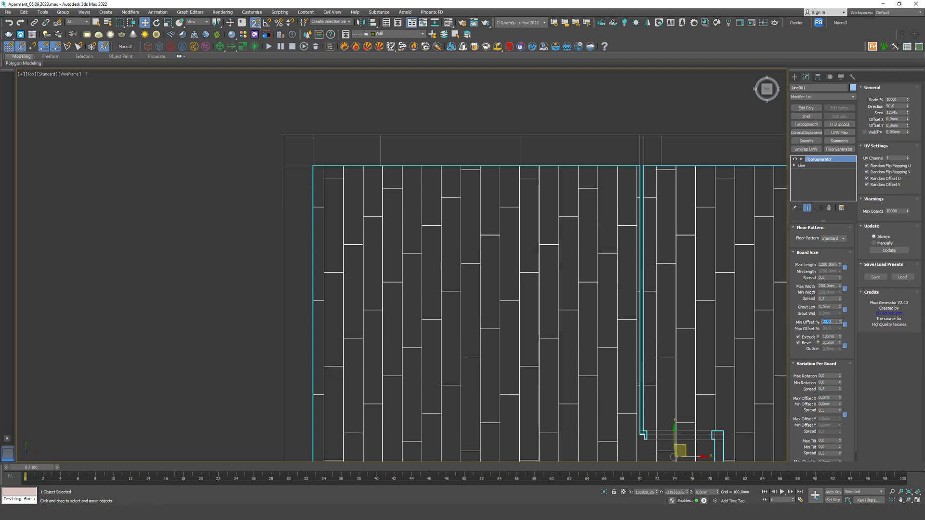
{"action": "type", "text": "50"}
{"action": "key", "text": "Return"}
{"action": "scroll", "coordinate": [626, 250], "scroll_direction": "down", "scroll_amount": 3}
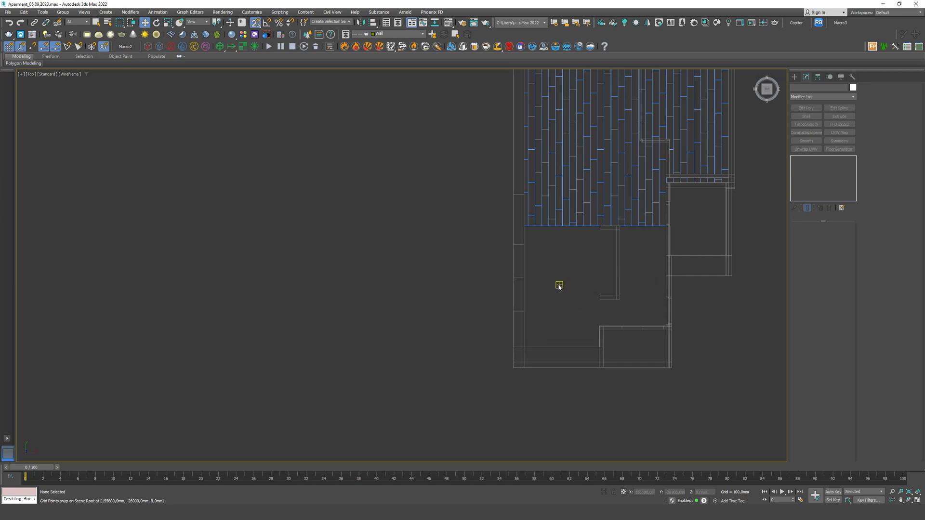
- Start a Line spline at the unfloored room's lower-left inner corner and trace its lower edge and the partition up to the small room's outer corner
{"action": "left_click", "coordinate": [795, 77]}
{"action": "left_click", "coordinate": [806, 134]}
{"action": "scroll", "coordinate": [585, 235], "scroll_direction": "up", "scroll_amount": 3}
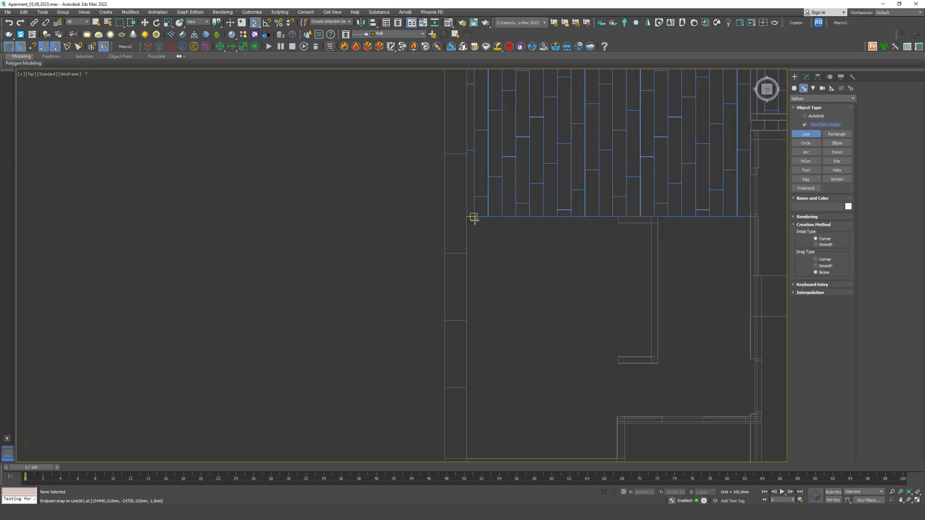
{"action": "scroll", "coordinate": [448, 219], "scroll_direction": "up", "scroll_amount": 6}
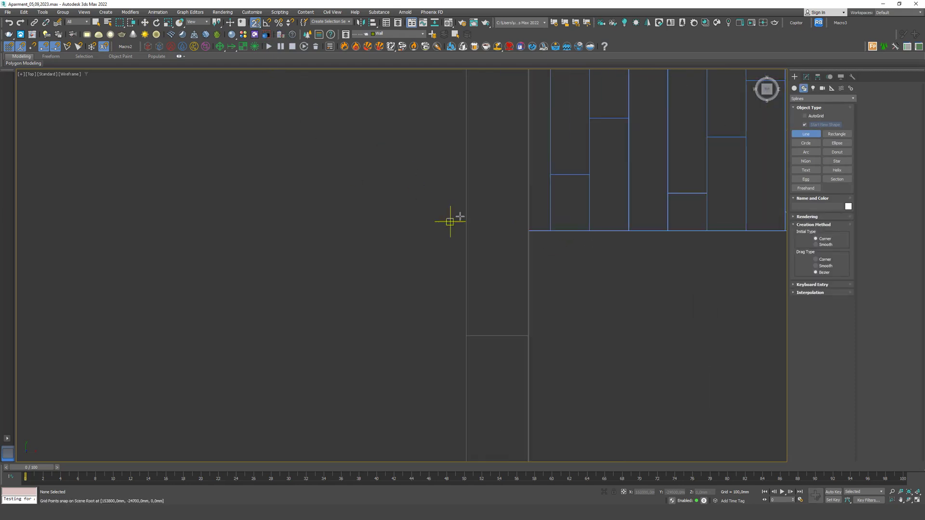
{"action": "left_click", "coordinate": [357, 323]}
{"action": "scroll", "coordinate": [415, 300], "scroll_direction": "down", "scroll_amount": 6}
{"action": "scroll", "coordinate": [668, 337], "scroll_direction": "up", "scroll_amount": 6}
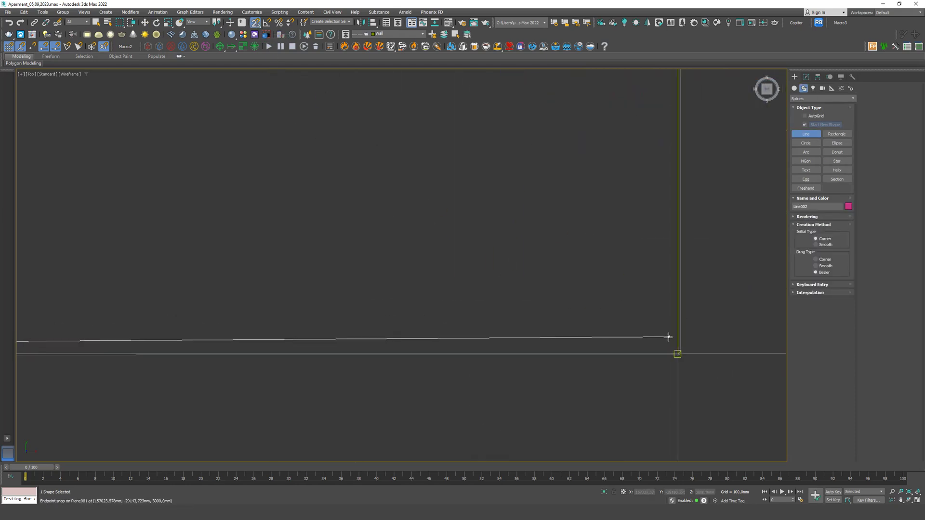
{"action": "scroll", "coordinate": [679, 354], "scroll_direction": "up", "scroll_amount": 2}
{"action": "left_click", "coordinate": [684, 359]}
{"action": "scroll", "coordinate": [675, 347], "scroll_direction": "down", "scroll_amount": 6}
{"action": "scroll", "coordinate": [590, 311], "scroll_direction": "up", "scroll_amount": 5}
{"action": "left_click", "coordinate": [590, 311]}
{"action": "scroll", "coordinate": [590, 311], "scroll_direction": "down", "scroll_amount": 8}
{"action": "scroll", "coordinate": [694, 307], "scroll_direction": "up", "scroll_amount": 4}
{"action": "scroll", "coordinate": [415, 274], "scroll_direction": "down", "scroll_amount": 6}
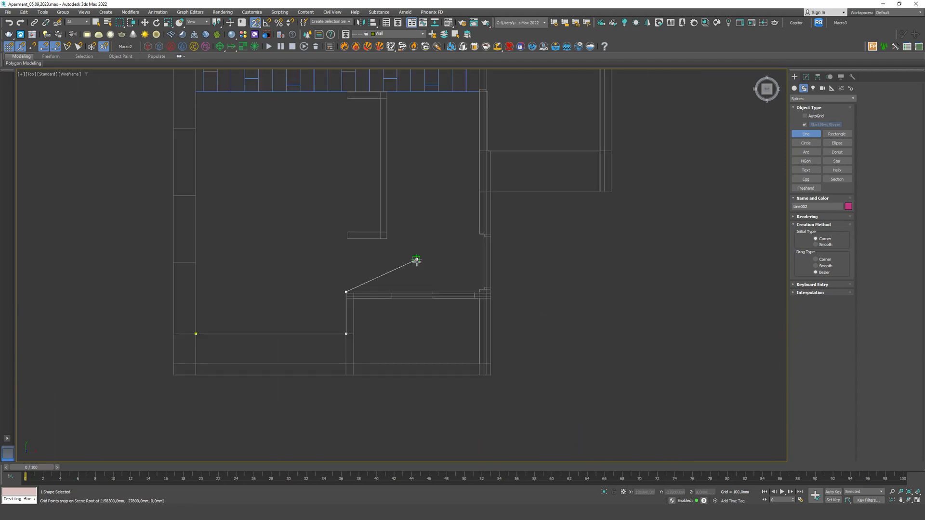
- Trace the outline through the small room's doorway and around its upper-left, lower-left and lower-right inner corners
{"action": "scroll", "coordinate": [397, 295], "scroll_direction": "up", "scroll_amount": 8}
{"action": "left_click", "coordinate": [341, 266]}
{"action": "scroll", "coordinate": [453, 286], "scroll_direction": "down", "scroll_amount": 5}
{"action": "scroll", "coordinate": [424, 308], "scroll_direction": "up", "scroll_amount": 6}
{"action": "left_click", "coordinate": [437, 307]}
{"action": "scroll", "coordinate": [436, 306], "scroll_direction": "down", "scroll_amount": 6}
{"action": "scroll", "coordinate": [306, 243], "scroll_direction": "up", "scroll_amount": 5}
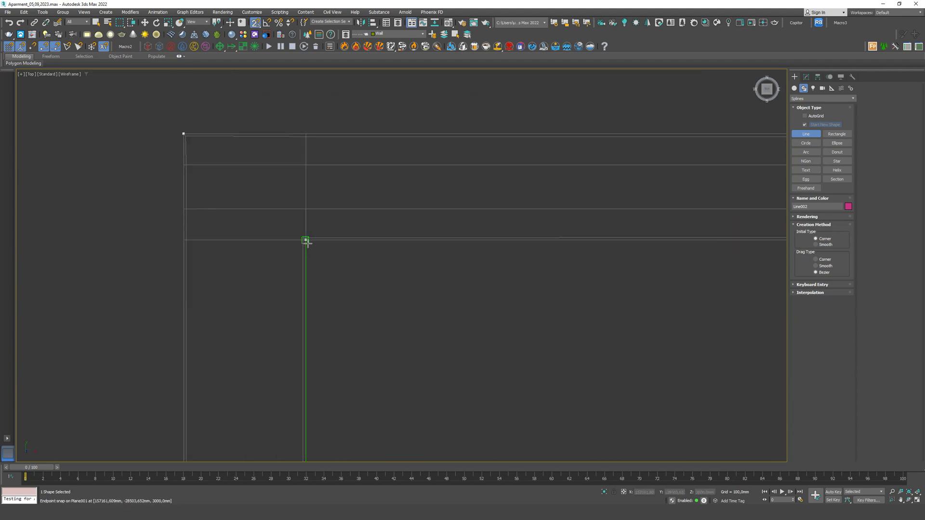
{"action": "left_click", "coordinate": [306, 242]}
{"action": "scroll", "coordinate": [307, 245], "scroll_direction": "down", "scroll_amount": 6}
{"action": "scroll", "coordinate": [337, 294], "scroll_direction": "up", "scroll_amount": 6}
{"action": "left_click", "coordinate": [337, 295]}
{"action": "left_click", "coordinate": [583, 374]}
{"action": "scroll", "coordinate": [585, 427], "scroll_direction": "down", "scroll_amount": 6}
{"action": "scroll", "coordinate": [583, 331], "scroll_direction": "up", "scroll_amount": 8}
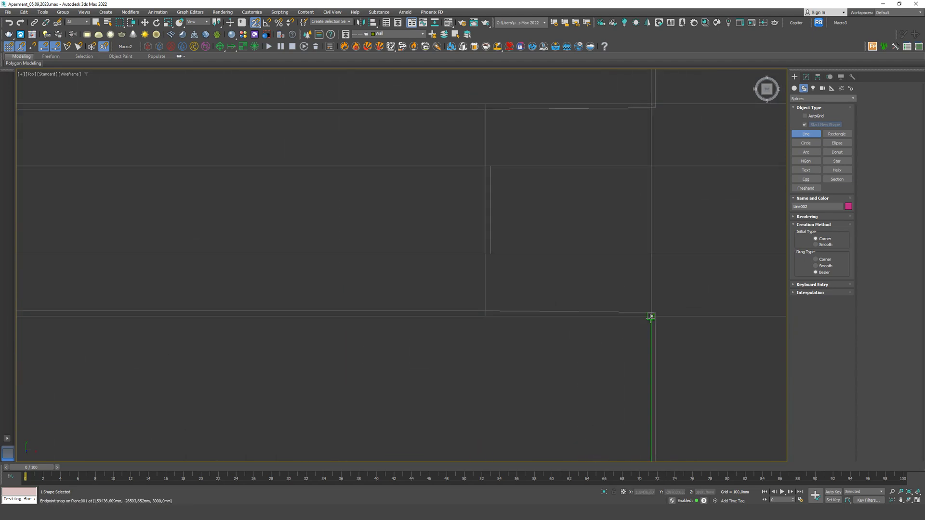
- Trace the outline from the small room's upper-right inner corner around the stepped door jamb at the opening's right side
{"action": "left_click", "coordinate": [652, 317]}
{"action": "scroll", "coordinate": [652, 317], "scroll_direction": "down", "scroll_amount": 4}
{"action": "scroll", "coordinate": [279, 316], "scroll_direction": "up", "scroll_amount": 2}
{"action": "left_click", "coordinate": [278, 316]}
{"action": "left_click", "coordinate": [278, 286]}
{"action": "scroll", "coordinate": [611, 283], "scroll_direction": "up", "scroll_amount": 4}
{"action": "left_click", "coordinate": [609, 299]}
{"action": "left_click", "coordinate": [609, 236]}
{"action": "scroll", "coordinate": [700, 246], "scroll_direction": "down", "scroll_amount": 6}
{"action": "scroll", "coordinate": [527, 244], "scroll_direction": "up", "scroll_amount": 4}
{"action": "left_click", "coordinate": [490, 242]}
{"action": "left_click", "coordinate": [490, 221]}
{"action": "scroll", "coordinate": [497, 226], "scroll_direction": "down", "scroll_amount": 5}
- Continue the outline from the door jamb into the recess in the right wall
{"action": "scroll", "coordinate": [388, 274], "scroll_direction": "down", "scroll_amount": 6}
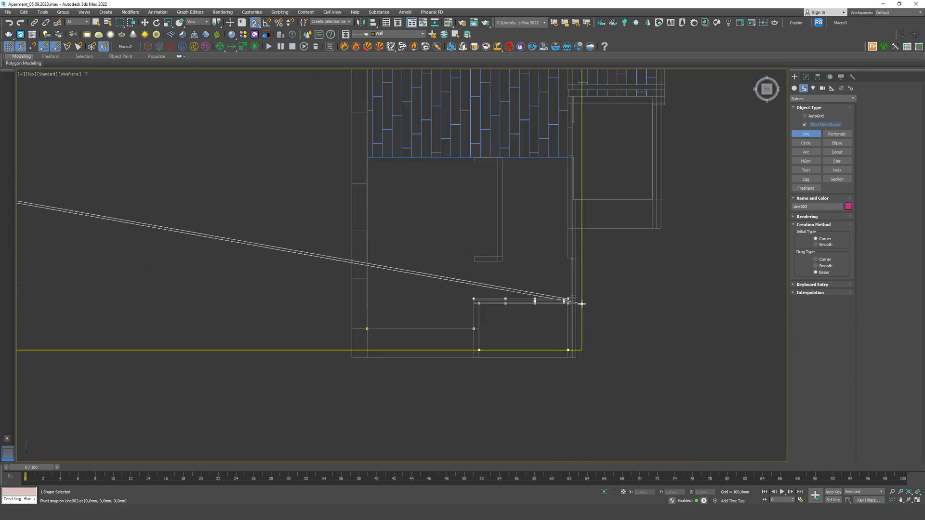
{"action": "scroll", "coordinate": [162, 285], "scroll_direction": "down", "scroll_amount": 5}
{"action": "scroll", "coordinate": [85, 258], "scroll_direction": "up", "scroll_amount": 1}
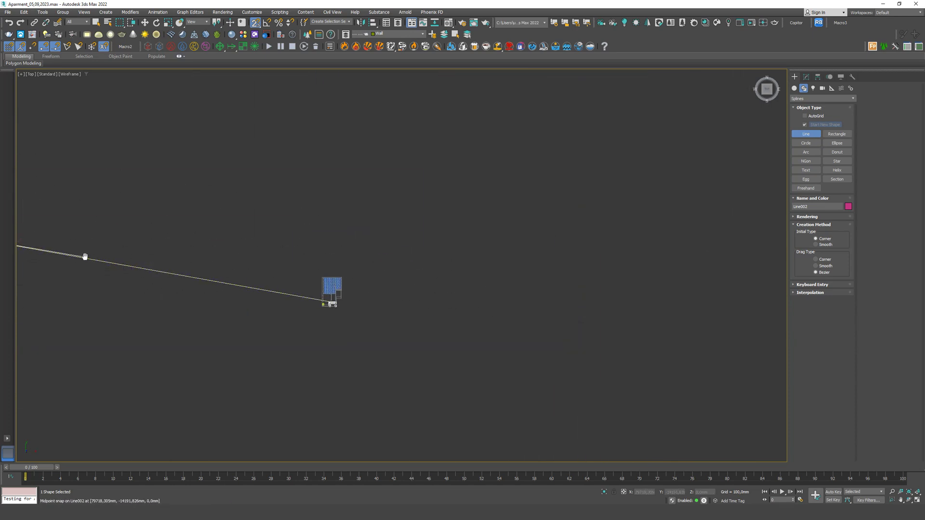
{"action": "middle_click_drag", "start_coordinate": [85, 258], "coordinate": [203, 272]}
{"action": "scroll", "coordinate": [449, 331], "scroll_direction": "up", "scroll_amount": 8}
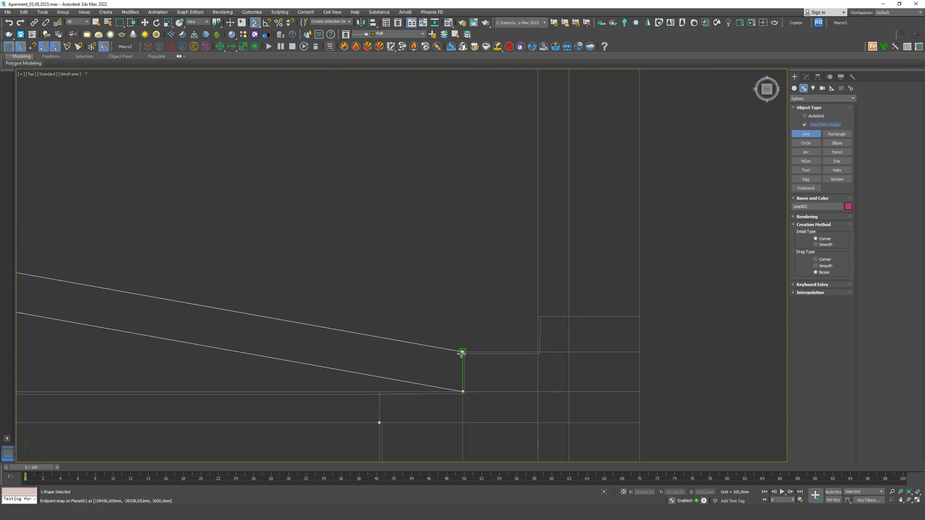
{"action": "left_click", "coordinate": [462, 352]}
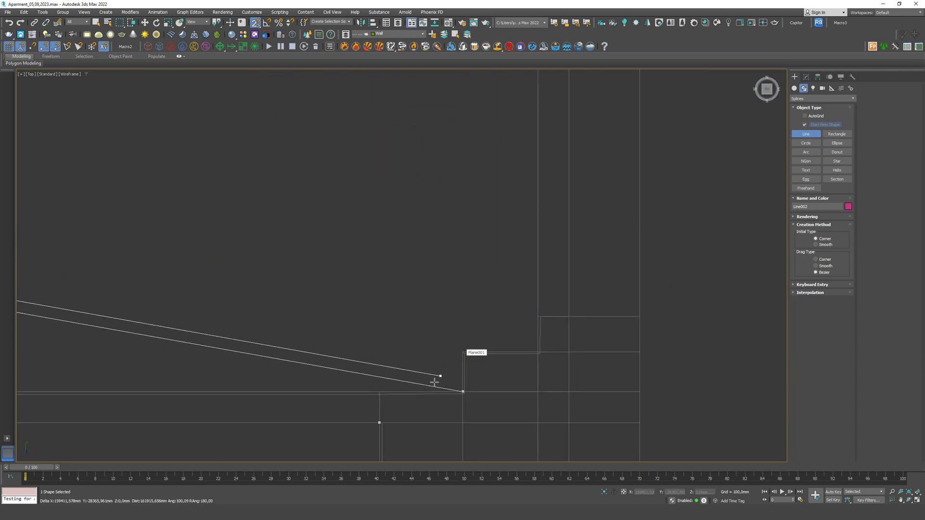
{"action": "left_click", "coordinate": [537, 319]}
{"action": "scroll", "coordinate": [540, 374], "scroll_direction": "down", "scroll_amount": 8}
{"action": "scroll", "coordinate": [559, 368], "scroll_direction": "up", "scroll_amount": 7}
{"action": "left_click", "coordinate": [562, 380]}
{"action": "scroll", "coordinate": [562, 380], "scroll_direction": "down", "scroll_amount": 7}
{"action": "scroll", "coordinate": [549, 226], "scroll_direction": "up", "scroll_amount": 9}
{"action": "left_click", "coordinate": [710, 253]}
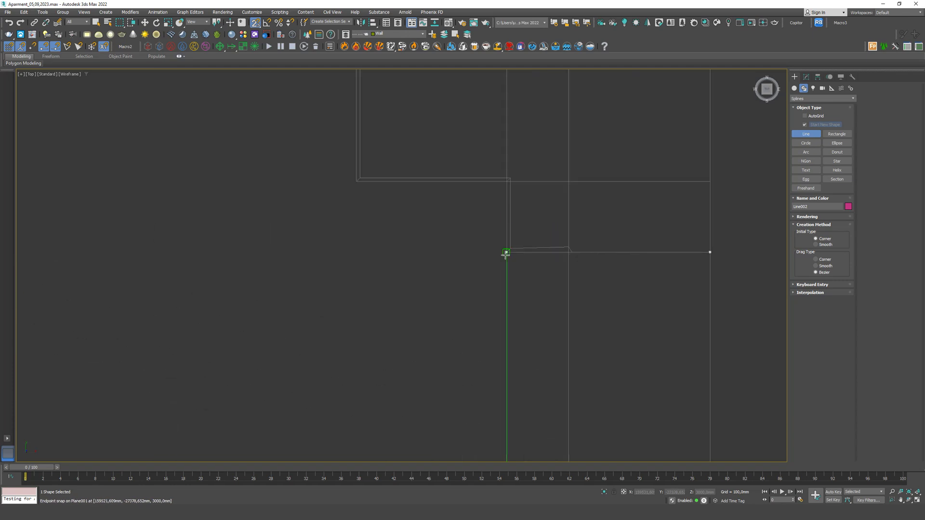
- Trace the outline up the right wall to the plank floor's edge and across to the partition's upper corner
{"action": "left_click", "coordinate": [356, 182]}
{"action": "scroll", "coordinate": [356, 182], "scroll_direction": "down", "scroll_amount": 8}
{"action": "scroll", "coordinate": [644, 83], "scroll_direction": "up", "scroll_amount": 8}
{"action": "left_click", "coordinate": [656, 150]}
{"action": "scroll", "coordinate": [655, 151], "scroll_direction": "down", "scroll_amount": 5}
{"action": "left_click", "coordinate": [284, 151]}
{"action": "middle_click_drag", "start_coordinate": [327, 140], "coordinate": [470, 108]}
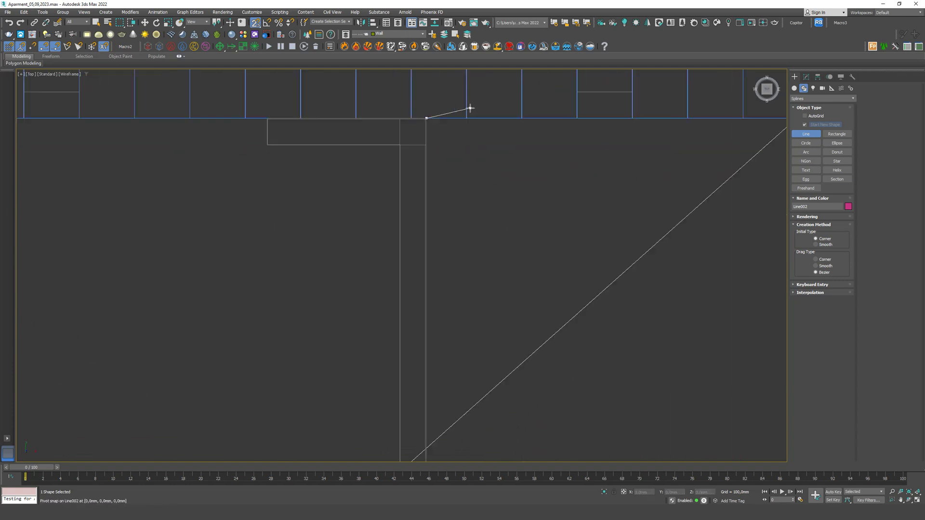
- Trace the outline down the partition's right side and around its short lower stub
{"action": "scroll", "coordinate": [470, 108], "scroll_direction": "down", "scroll_amount": 6}
{"action": "scroll", "coordinate": [429, 297], "scroll_direction": "up", "scroll_amount": 8}
{"action": "left_click", "coordinate": [422, 306]}
{"action": "scroll", "coordinate": [421, 300], "scroll_direction": "down", "scroll_amount": 8}
{"action": "scroll", "coordinate": [367, 285], "scroll_direction": "up", "scroll_amount": 10}
{"action": "left_click", "coordinate": [423, 313]}
{"action": "scroll", "coordinate": [424, 313], "scroll_direction": "down", "scroll_amount": 6}
{"action": "left_click", "coordinate": [421, 260]}
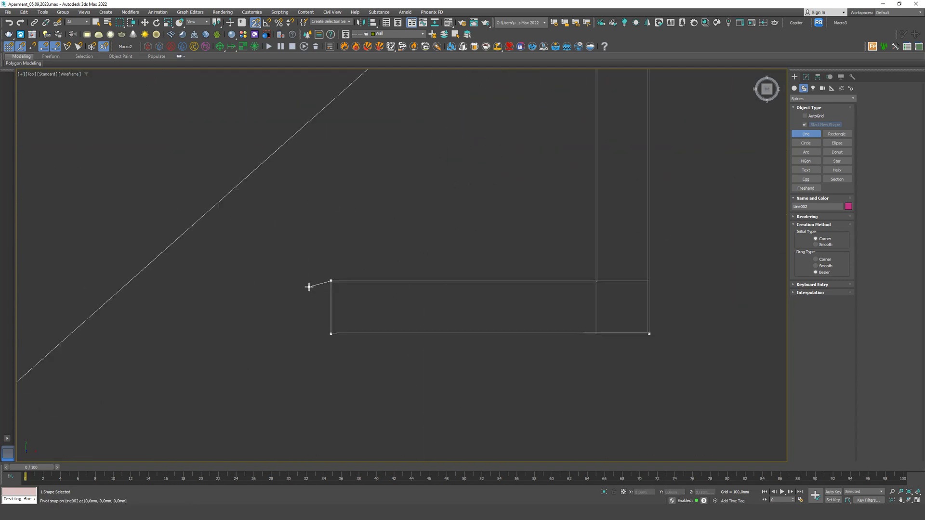
{"action": "scroll", "coordinate": [588, 286], "scroll_direction": "up", "scroll_amount": 8}
- Trace the outline up the partition's inner side and along the underside of its upper stub
{"action": "left_click", "coordinate": [626, 263]}
{"action": "scroll", "coordinate": [591, 366], "scroll_direction": "down", "scroll_amount": 10}
{"action": "scroll", "coordinate": [581, 145], "scroll_direction": "up", "scroll_amount": 7}
{"action": "left_click", "coordinate": [581, 160]}
{"action": "scroll", "coordinate": [684, 231], "scroll_direction": "down", "scroll_amount": 7}
{"action": "scroll", "coordinate": [580, 218], "scroll_direction": "up", "scroll_amount": 7}
{"action": "left_click", "coordinate": [409, 222]}
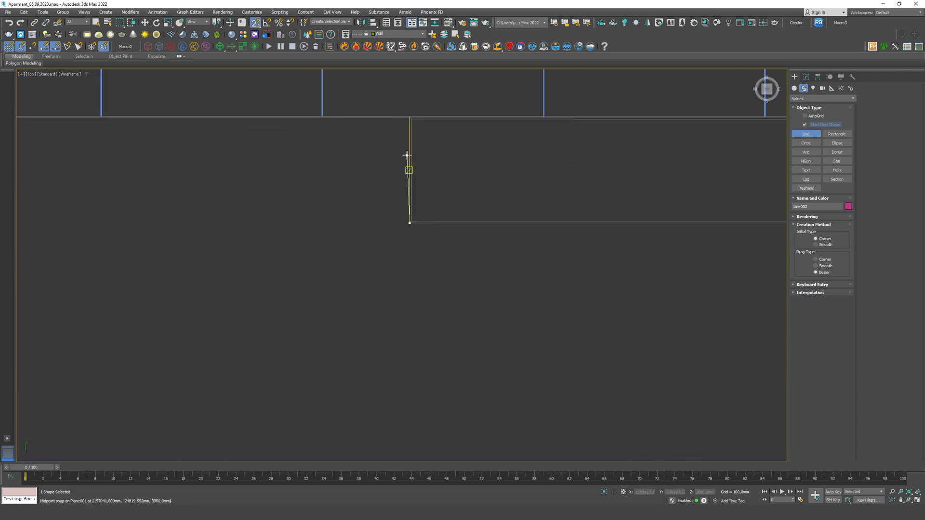
- Continue the outline along the plank floor's edge to the left wall and close the spline at its starting corner
{"action": "scroll", "coordinate": [407, 155], "scroll_direction": "down", "scroll_amount": 4}
{"action": "scroll", "coordinate": [358, 113], "scroll_direction": "up", "scroll_amount": 4}
{"action": "scroll", "coordinate": [370, 243], "scroll_direction": "down", "scroll_amount": 3}
{"action": "scroll", "coordinate": [366, 325], "scroll_direction": "up", "scroll_amount": 3}
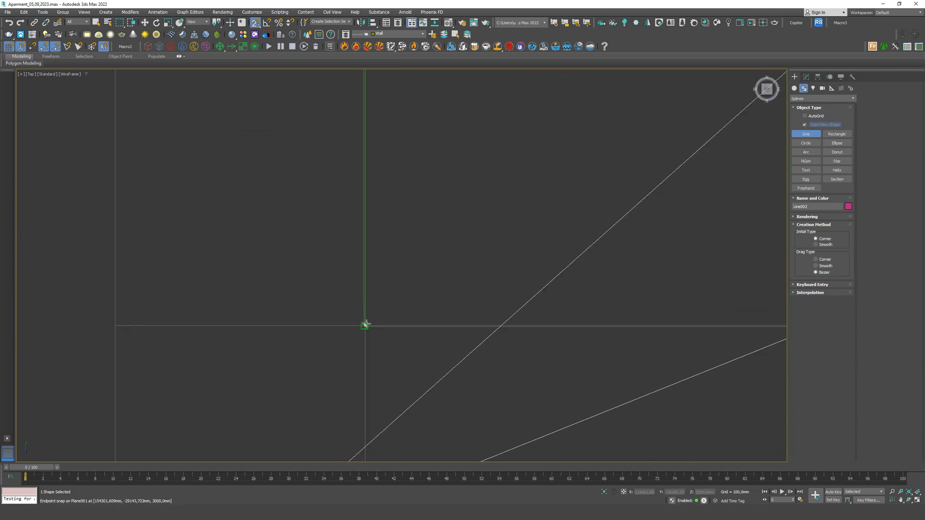
{"action": "left_click", "coordinate": [366, 325]}
{"action": "left_click", "coordinate": [466, 261]}
{"action": "scroll", "coordinate": [429, 331], "scroll_direction": "down", "scroll_amount": 6}
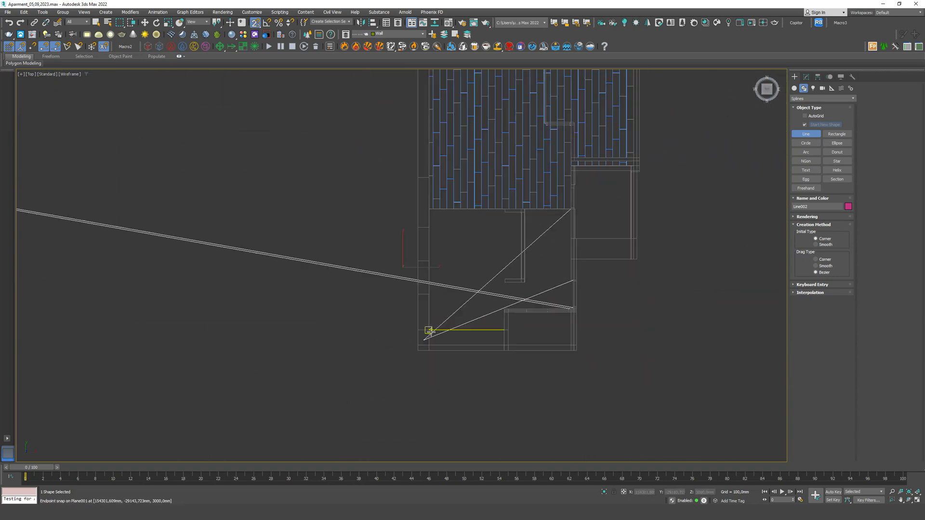
- Delete the outline's stray vertex beyond the room's lower-left corner
{"action": "left_click", "coordinate": [806, 77]}
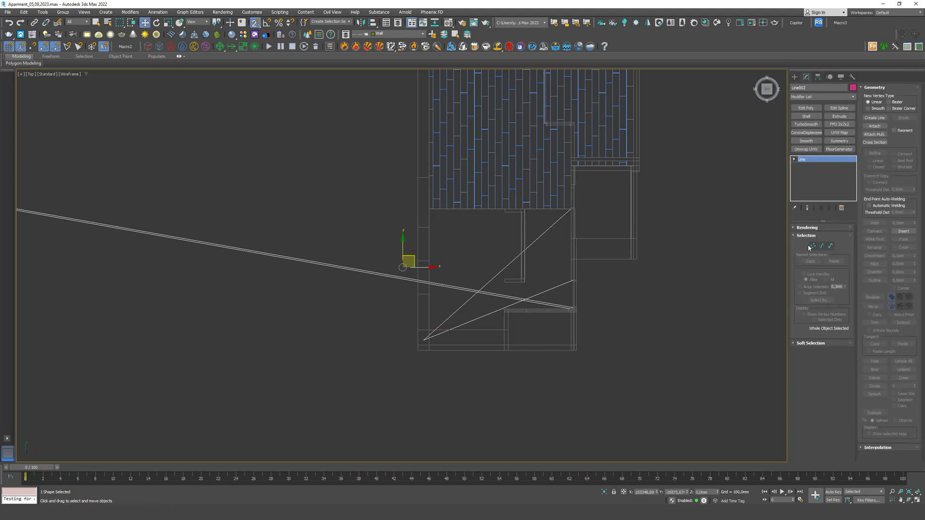
{"action": "left_click", "coordinate": [812, 247]}
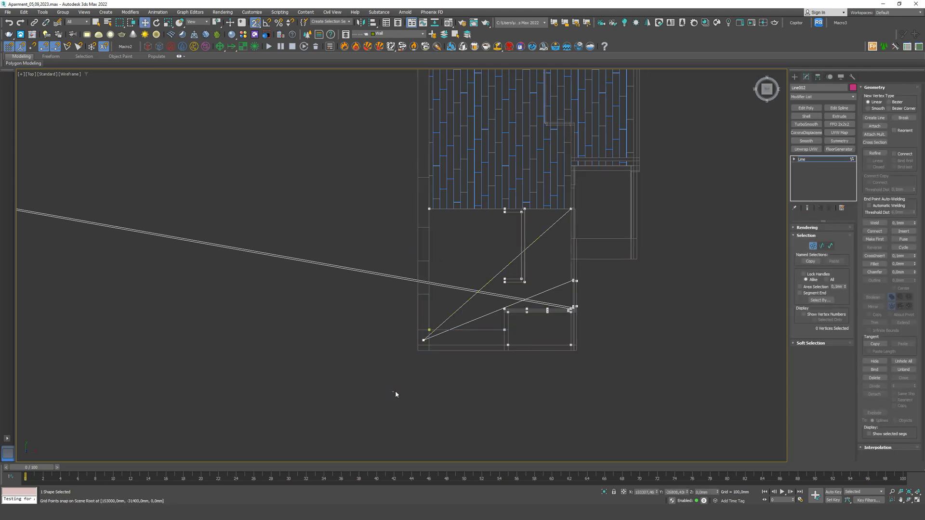
{"action": "left_click_drag", "start_coordinate": [409, 348], "coordinate": [607, 326]}
{"action": "scroll", "coordinate": [573, 208], "scroll_direction": "up", "scroll_amount": 4}
{"action": "scroll", "coordinate": [605, 275], "scroll_direction": "down", "scroll_amount": 4}
{"action": "scroll", "coordinate": [589, 305], "scroll_direction": "up", "scroll_amount": 9}
{"action": "scroll", "coordinate": [661, 258], "scroll_direction": "down", "scroll_amount": 8}
{"action": "scroll", "coordinate": [279, 257], "scroll_direction": "down", "scroll_amount": 8}
- Delete the outline's stray vertices far left of the apartment and clean up the points at the small room's door jamb
{"action": "left_click_drag", "start_coordinate": [193, 260], "coordinate": [707, 224]}
{"action": "scroll", "coordinate": [298, 258], "scroll_direction": "up", "scroll_amount": 14}
{"action": "scroll", "coordinate": [379, 225], "scroll_direction": "up", "scroll_amount": 8}
{"action": "scroll", "coordinate": [411, 241], "scroll_direction": "up", "scroll_amount": 3}
{"action": "scroll", "coordinate": [621, 218], "scroll_direction": "down", "scroll_amount": 2}
{"action": "scroll", "coordinate": [738, 232], "scroll_direction": "up", "scroll_amount": 4}
{"action": "scroll", "coordinate": [574, 232], "scroll_direction": "down", "scroll_amount": 5}
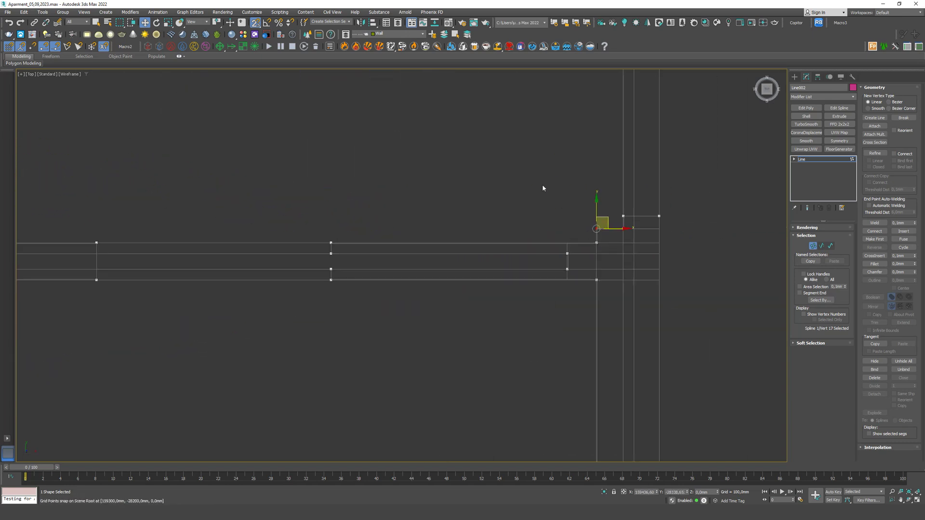
{"action": "left_click", "coordinate": [543, 188]}
{"action": "scroll", "coordinate": [543, 188], "scroll_direction": "down", "scroll_amount": 4}
{"action": "middle_click_drag", "start_coordinate": [543, 188], "coordinate": [672, 306]}
{"action": "scroll", "coordinate": [627, 336], "scroll_direction": "down", "scroll_amount": 5}
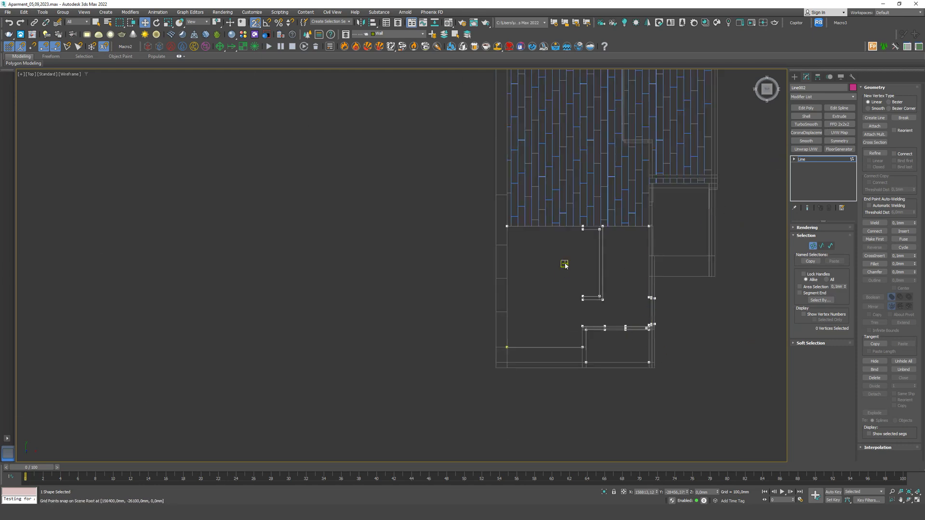
- Apply FloorGenerator to the closed outline with 900 mm maximum length, 900 mm maximum width and 0% minimum offset
{"action": "left_click", "coordinate": [813, 247]}
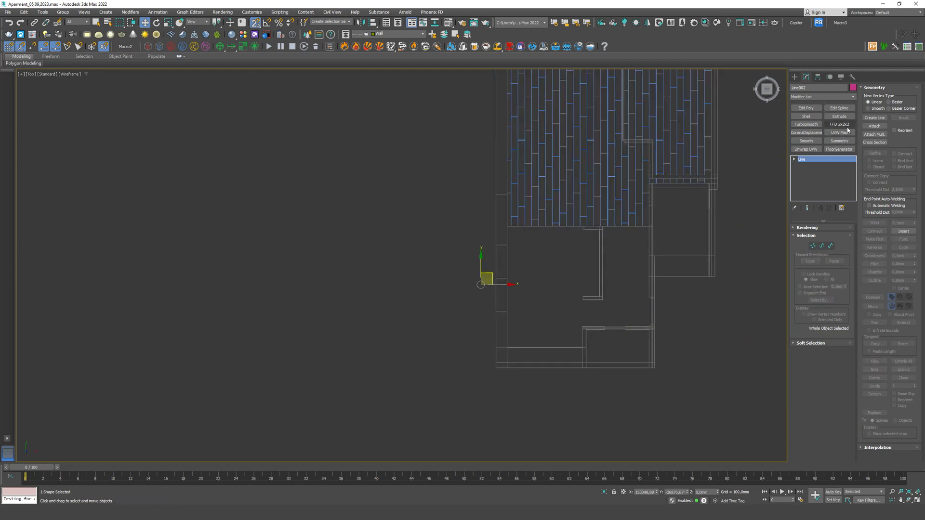
{"action": "left_click", "coordinate": [841, 150]}
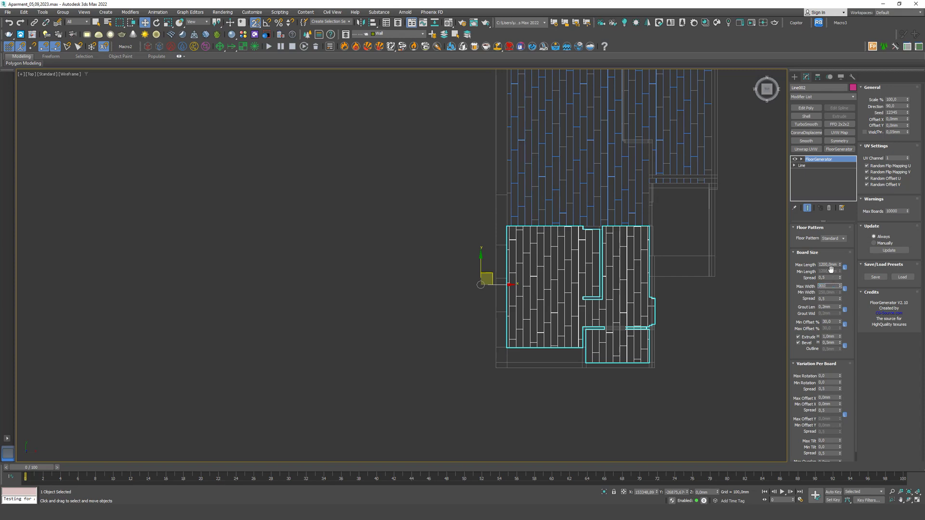
{"action": "left_click", "coordinate": [831, 265]}
{"action": "type", "text": "900"}
{"action": "key", "text": "Return"}
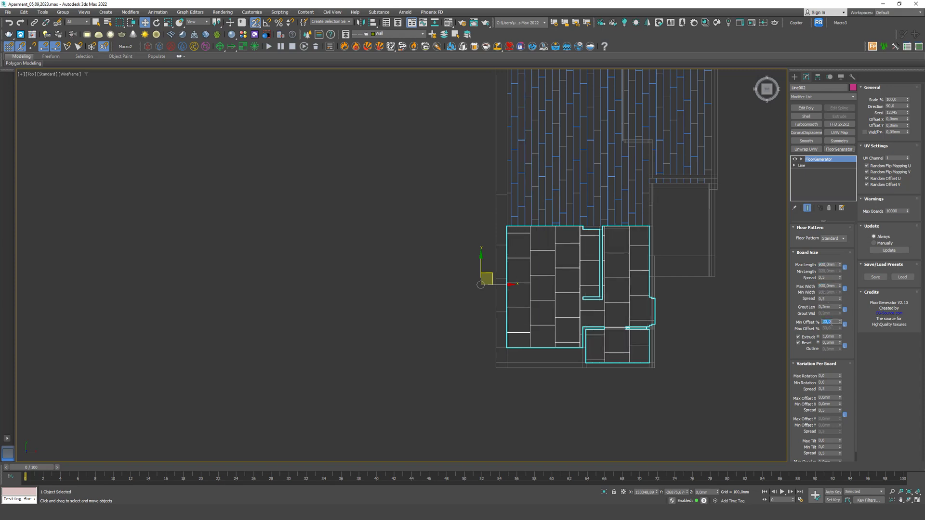
{"action": "key", "text": "Return"}
{"action": "left_click", "coordinate": [593, 405]}
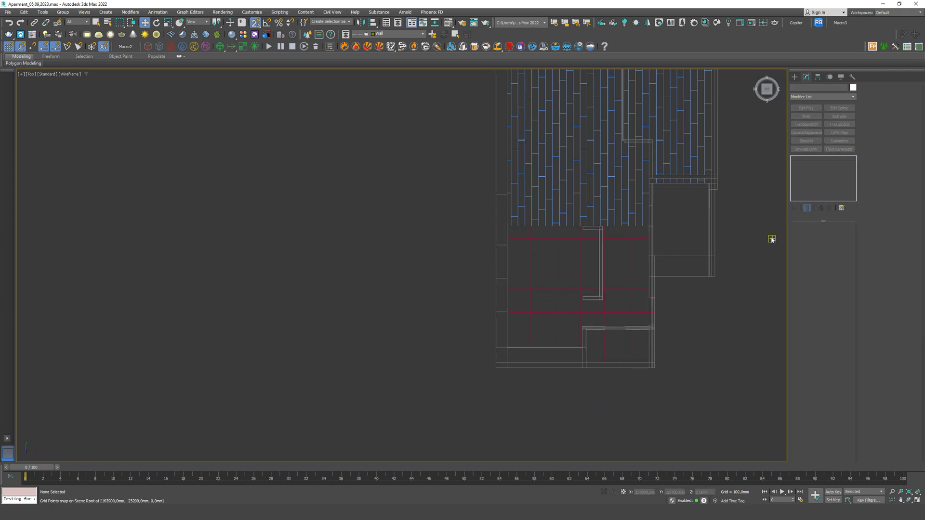
- Inspect the plank and tile floors from below in perspective to compare their height with the walls' lower edges
{"action": "left_click", "coordinate": [570, 263]}
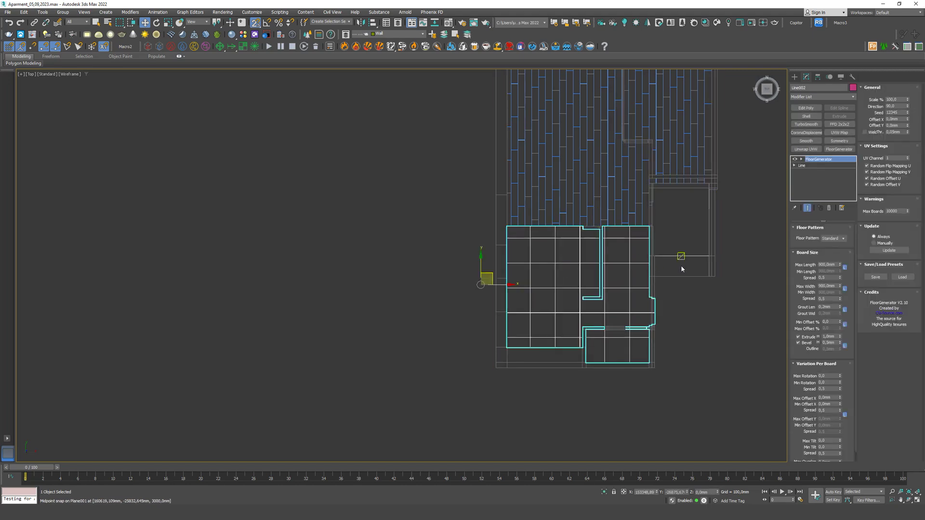
{"action": "middle_click_drag", "start_coordinate": [669, 188], "coordinate": [626, 280]}
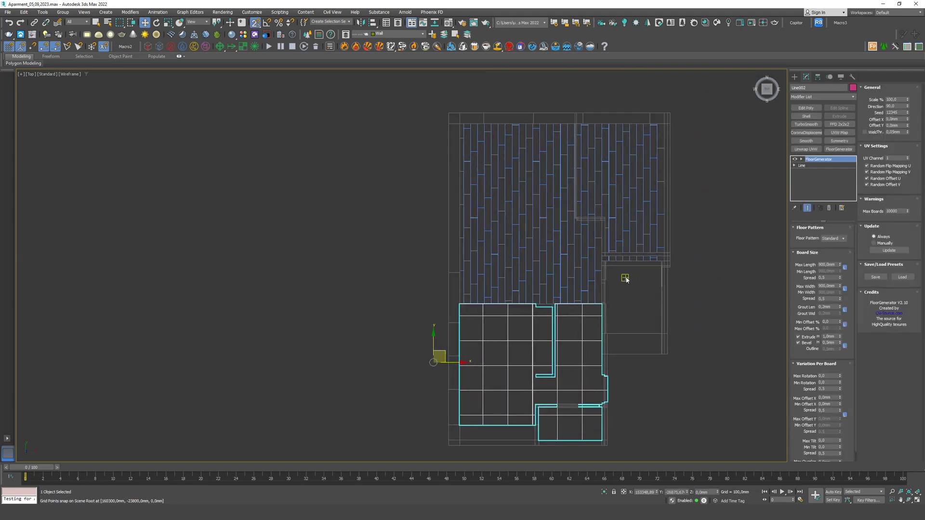
{"action": "key", "text": "p"}
{"action": "left_click", "coordinate": [658, 167]}
{"action": "mouse_move", "coordinate": [766, 91]}
{"action": "left_mouse_down"}
{"action": "mouse_move", "coordinate": [764, 72]}
{"action": "mouse_move", "coordinate": [764, 97]}
{"action": "left_mouse_up"}
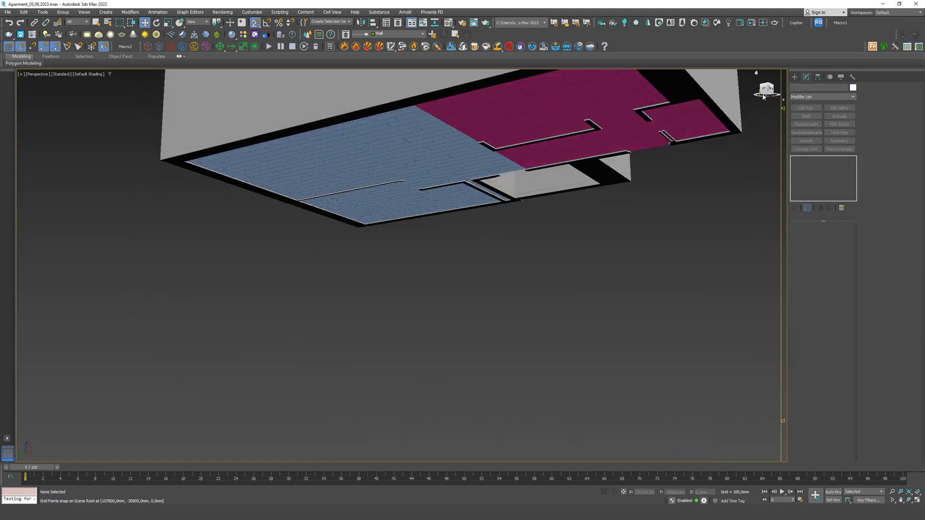
{"action": "middle_click_drag", "start_coordinate": [702, 147], "coordinate": [694, 188]}
{"action": "scroll", "coordinate": [677, 98], "scroll_direction": "up", "scroll_amount": 4}
{"action": "left_click", "coordinate": [623, 145]}
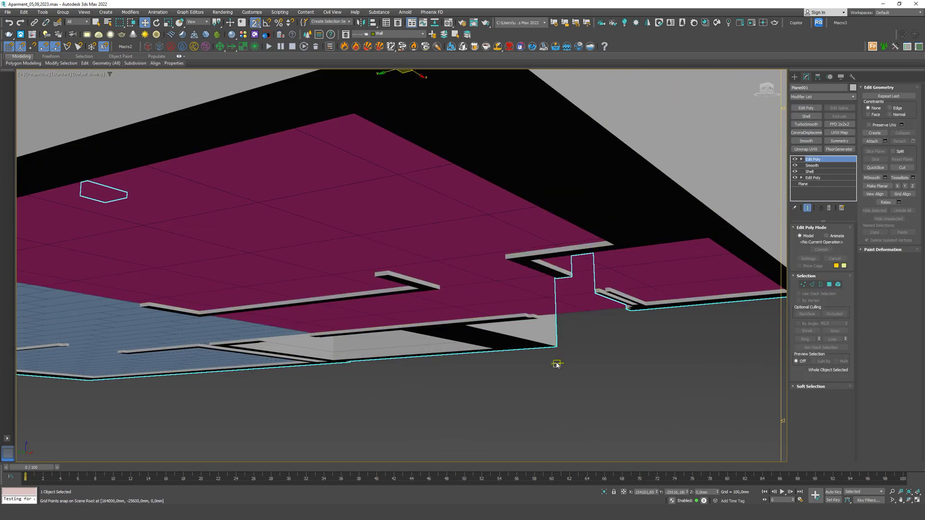
{"action": "left_click", "coordinate": [631, 398]}
{"action": "left_click", "coordinate": [677, 258]}
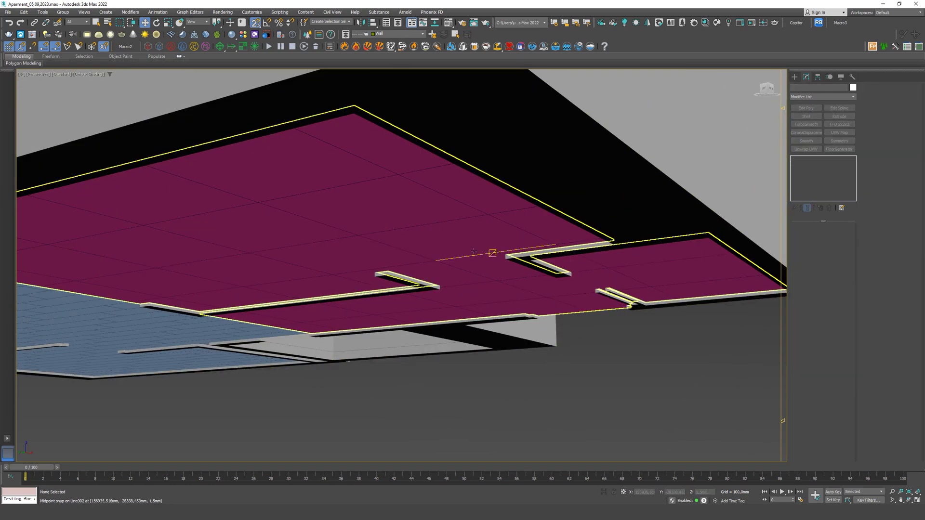
{"action": "key", "text": "t"}
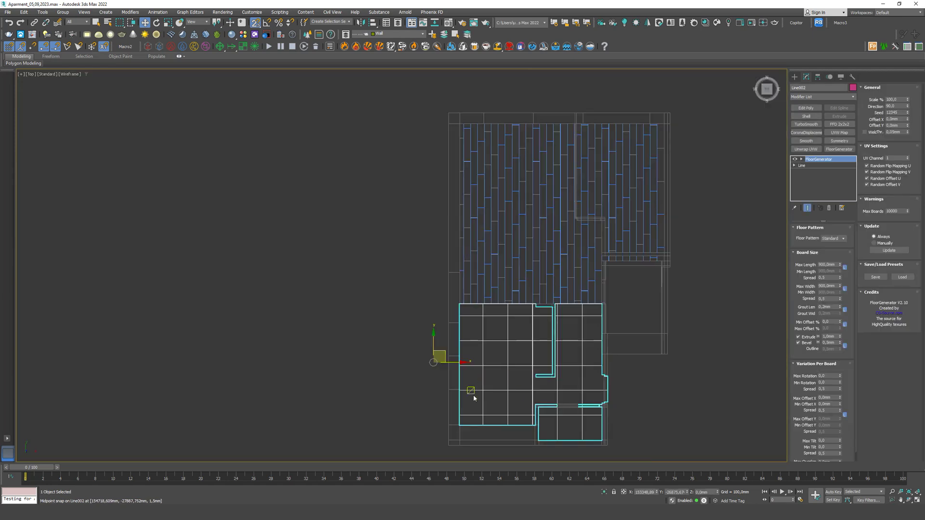
- Lower the plank floor to a Z position of -30 mm
{"action": "scroll", "coordinate": [473, 395], "scroll_direction": "up", "scroll_amount": 3}
{"action": "left_click", "coordinate": [622, 162]}
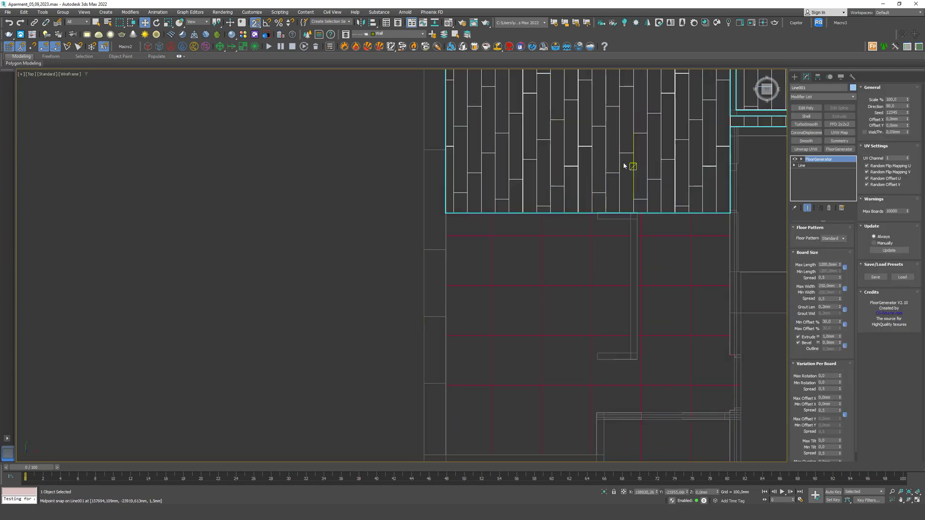
{"action": "middle_click_drag", "start_coordinate": [623, 161], "coordinate": [572, 255]}
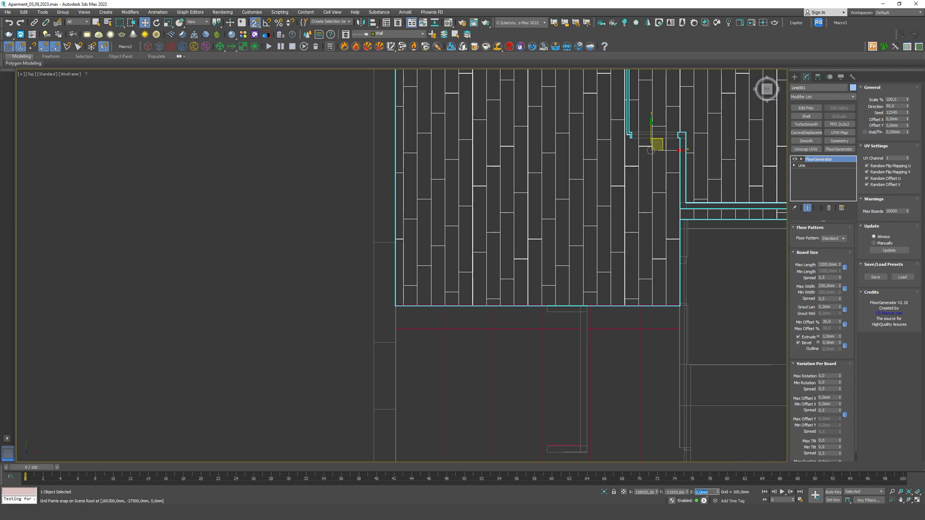
{"action": "type", "text": "-"}
- Set the plank floor's extrude height to 29 mm and its bevel height to 1 mm
{"action": "type", "text": "29"}
{"action": "key", "text": "Return"}
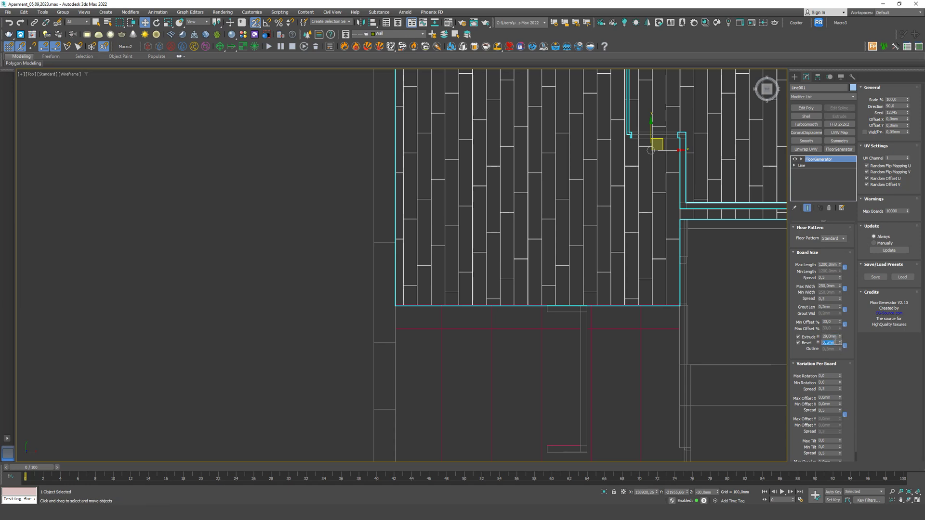
{"action": "type", "text": "1"}
{"action": "key", "text": "Return"}
- Lower the square-tile floor to a Z position of -30 mm
{"action": "left_click", "coordinate": [639, 329]}
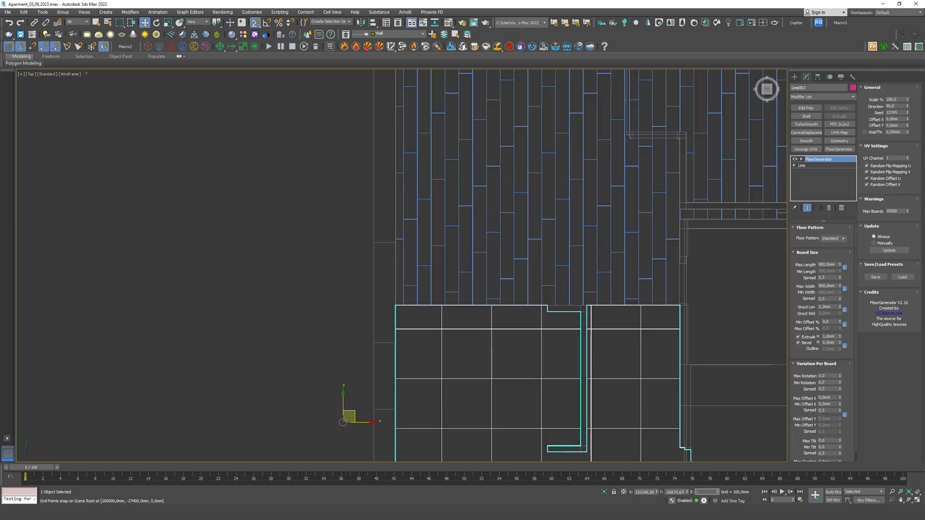
{"action": "key", "text": "Return"}
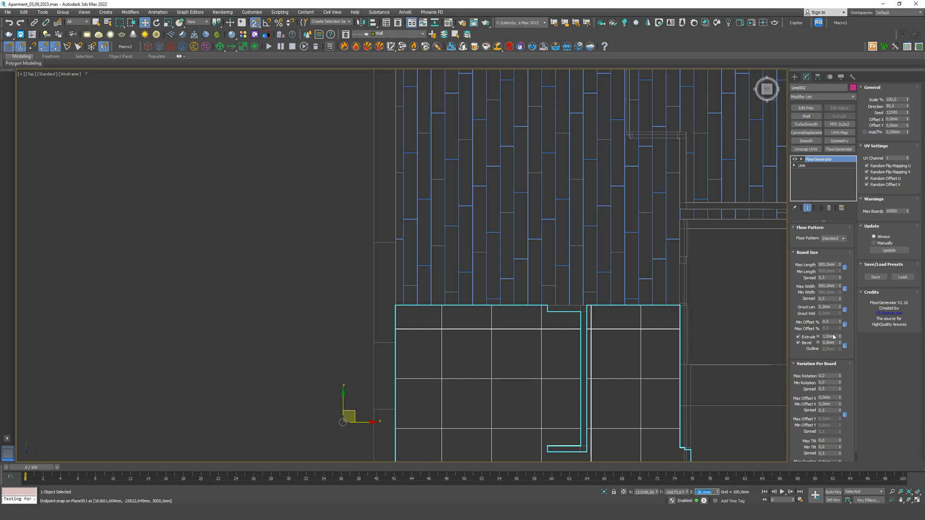
- Set the square-tile floor's extrude height to 29 mm and its bevel height to 1 mm
{"action": "key", "text": "Return"}
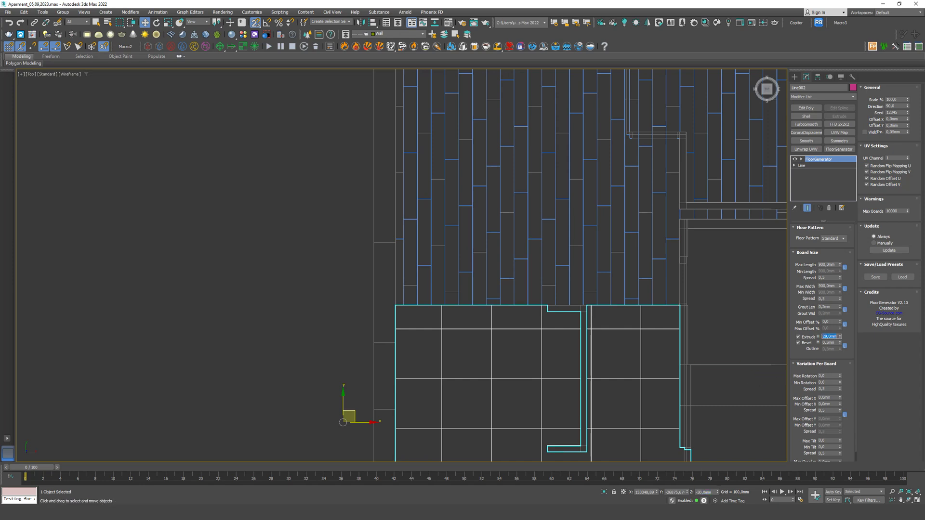
{"action": "key", "text": "Return"}
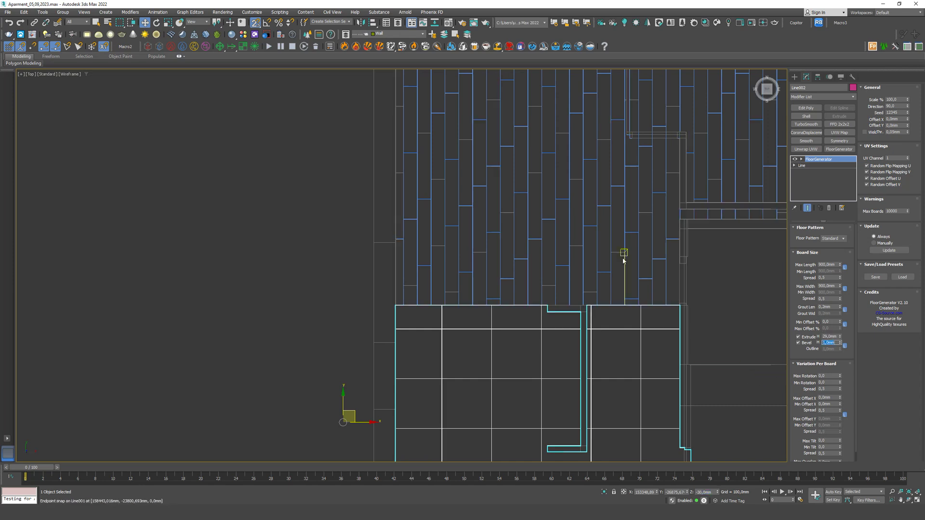
{"action": "middle_click_drag", "start_coordinate": [415, 421], "coordinate": [477, 336]}
{"action": "scroll", "coordinate": [436, 355], "scroll_direction": "down", "scroll_amount": 3}
{"action": "left_click", "coordinate": [332, 301]}
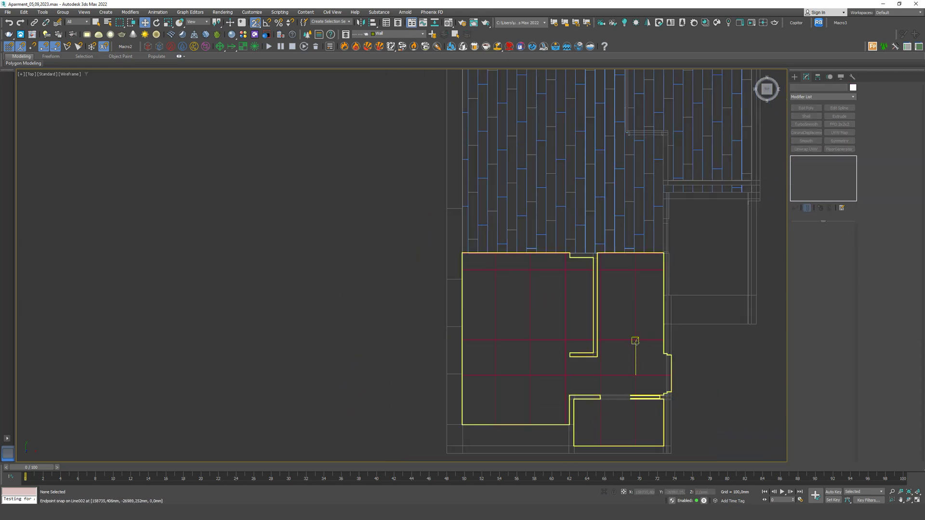
- Shift the square-tile floor's pattern by setting its Offset X to about 471 mm
{"action": "scroll", "coordinate": [641, 270], "scroll_direction": "up", "scroll_amount": 3}
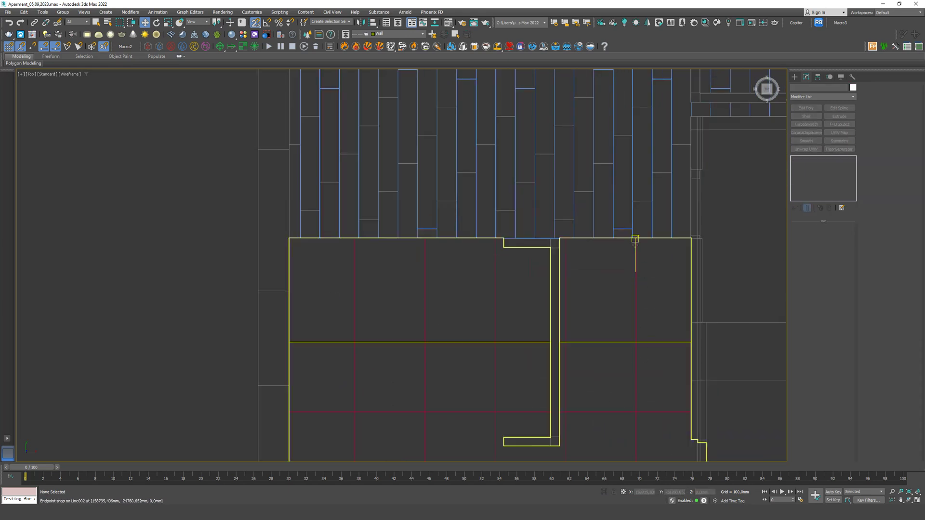
{"action": "left_click", "coordinate": [634, 239]}
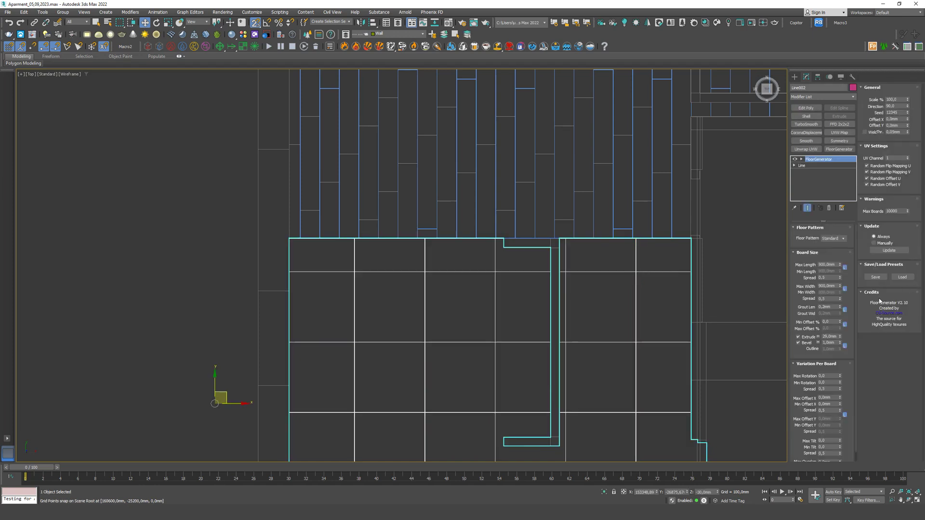
{"action": "left_click_drag", "start_coordinate": [908, 119], "coordinate": [878, 112]}
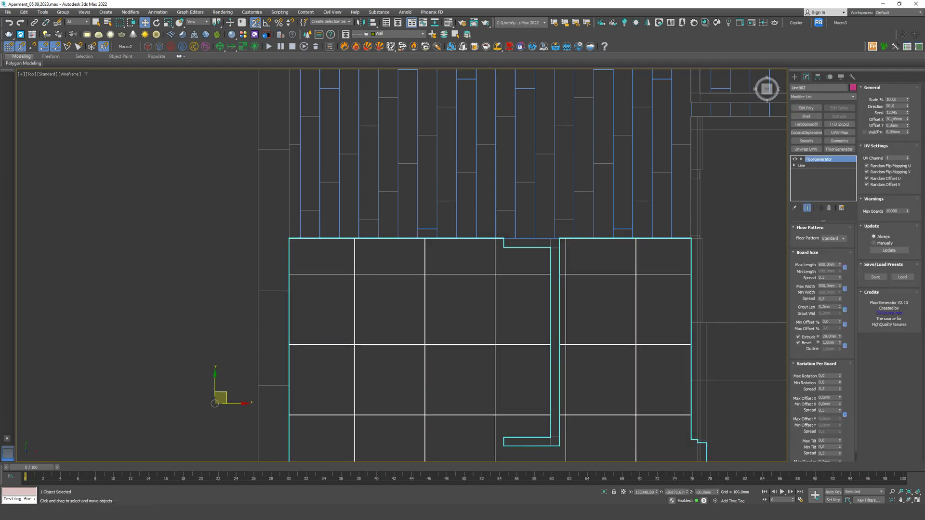
{"action": "key", "text": "Return"}
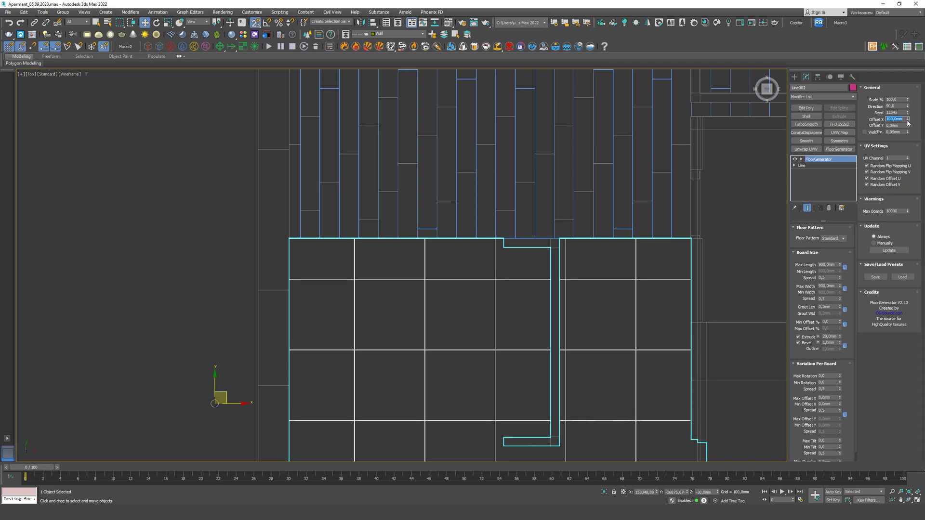
{"action": "left_click_drag", "start_coordinate": [908, 122], "coordinate": [6, 490]}
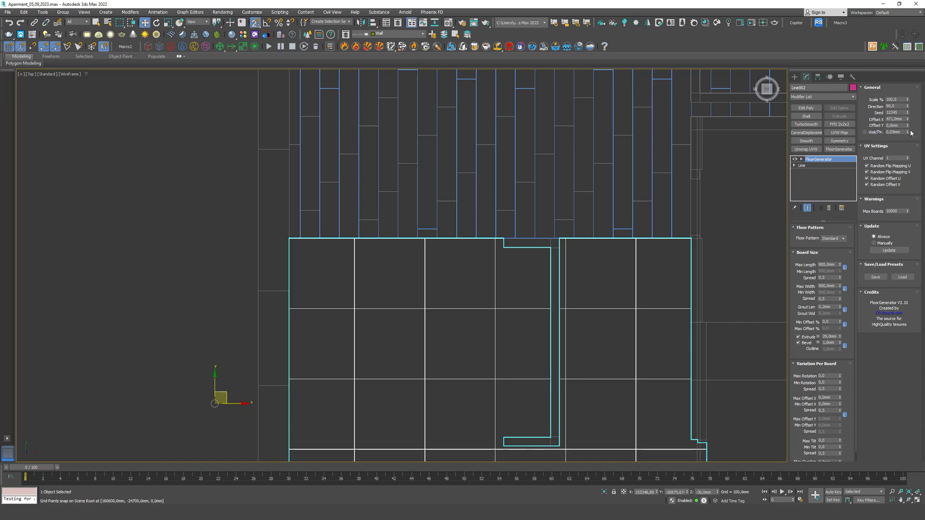
- Enter an Offset Y of 100 mm for the square-tile floor and fine-tune the offset by eye
{"action": "type", "text": "100"}
{"action": "key", "text": "Return"}
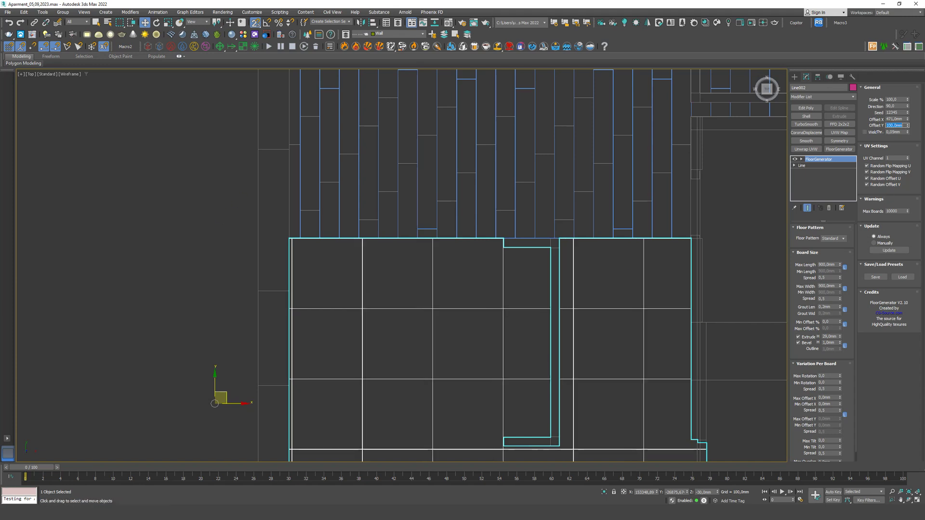
{"action": "left_click_drag", "start_coordinate": [907, 125], "coordinate": [5, 484]}
{"action": "scroll", "coordinate": [236, 235], "scroll_direction": "down", "scroll_amount": 5}
{"action": "left_click", "coordinate": [168, 253]}
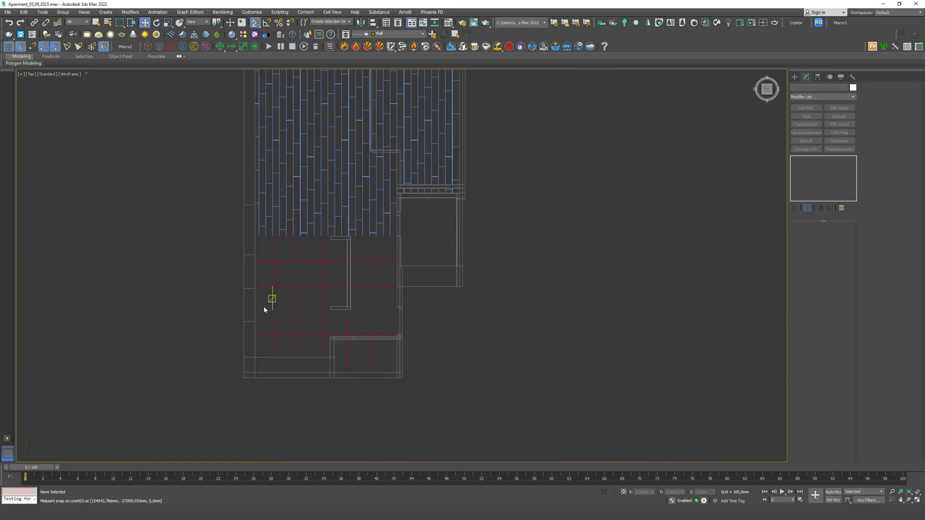
- Assign black as the object colour of both the plank floor and the tile floor
{"action": "middle_click_drag", "start_coordinate": [264, 310], "coordinate": [539, 320]}
{"action": "key", "text": "s"}
{"action": "left_click", "coordinate": [616, 212]}
{"action": "left_click", "coordinate": [596, 286], "text": "ctrl"}
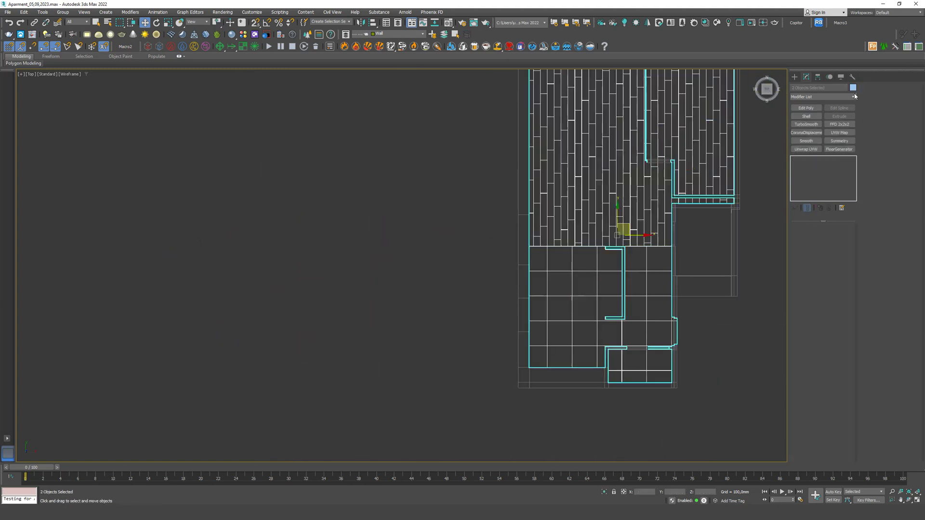
{"action": "left_click", "coordinate": [853, 88]}
{"action": "left_click", "coordinate": [518, 274]}
{"action": "left_click", "coordinate": [499, 296]}
{"action": "left_click", "coordinate": [448, 329]}
{"action": "middle_click_drag", "start_coordinate": [702, 212], "coordinate": [681, 254]}
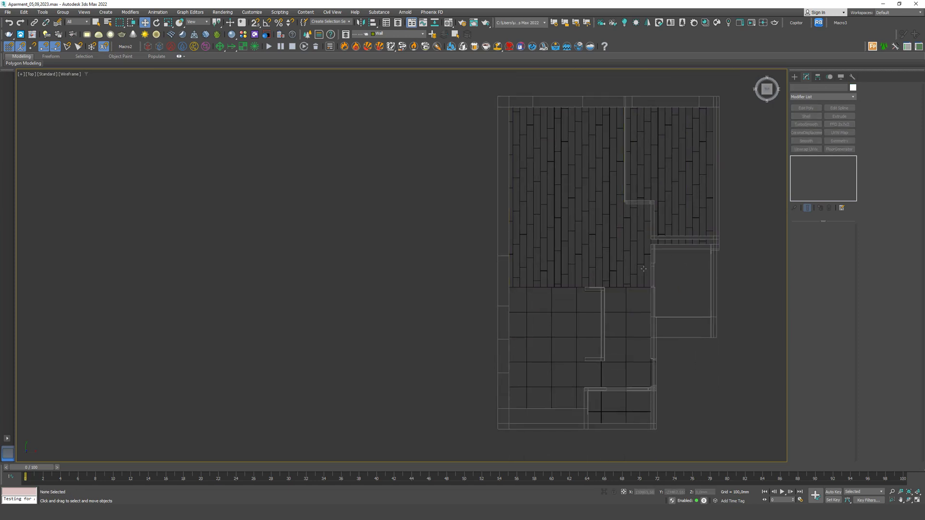
- Inspect the plank and tile floors inside the apartment in a perspective view from above
{"action": "key", "text": "p"}
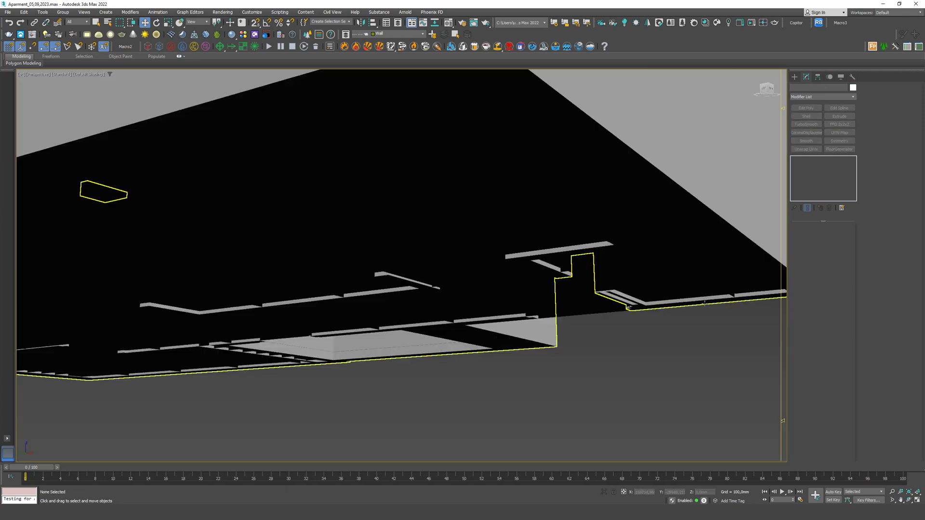
{"action": "key", "text": "z"}
{"action": "mouse_move", "coordinate": [778, 142]}
{"action": "middle_mouse_down", "text": "alt"}
{"action": "mouse_move", "coordinate": [552, 298]}
{"action": "mouse_move", "coordinate": [545, 332]}
{"action": "middle_mouse_up", "text": "alt"}
{"action": "scroll", "coordinate": [594, 218], "scroll_direction": "down", "scroll_amount": 2}
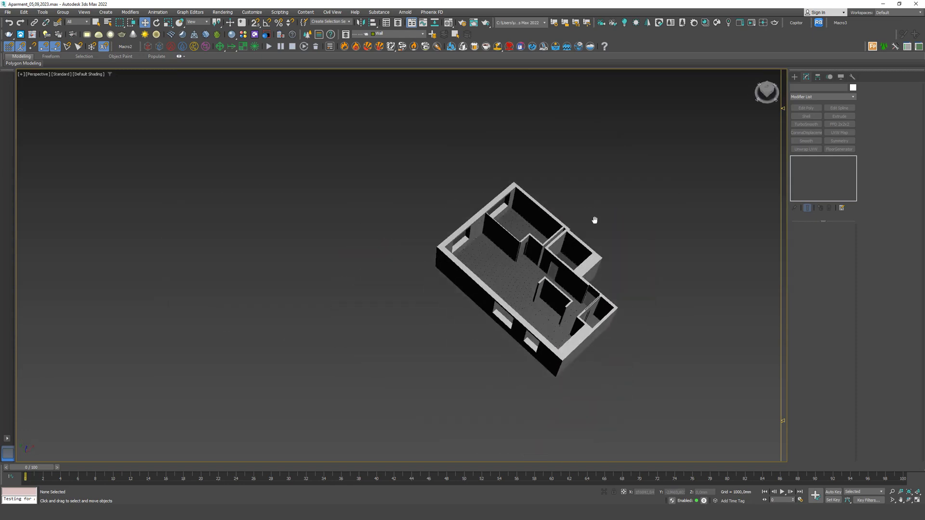
{"action": "scroll", "coordinate": [595, 219], "scroll_direction": "up", "scroll_amount": 8}
{"action": "left_click", "coordinate": [556, 370]}
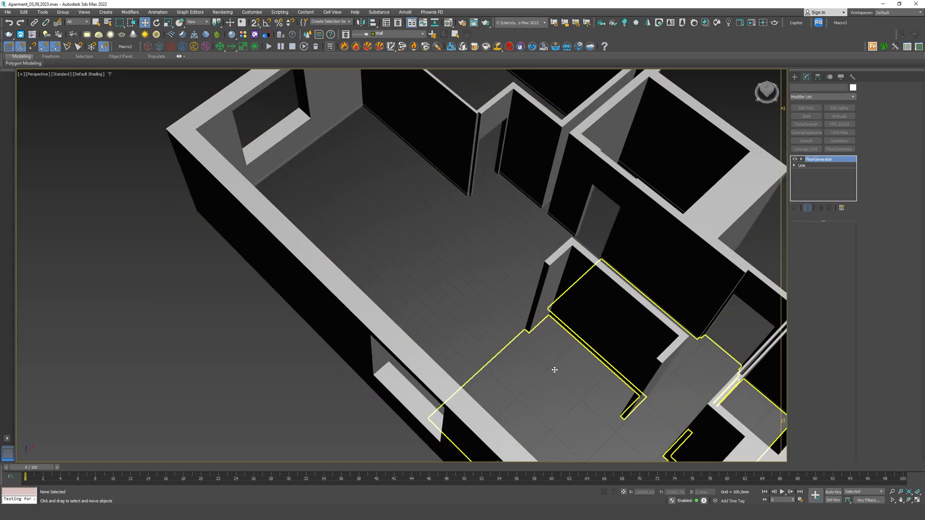
{"action": "left_click", "coordinate": [501, 343]}
{"action": "left_click", "coordinate": [526, 361]}
- Trace the apartment's outer wall outline in the top view with a closed line spline snapped to the outside corners
{"action": "left_click", "coordinate": [796, 77]}
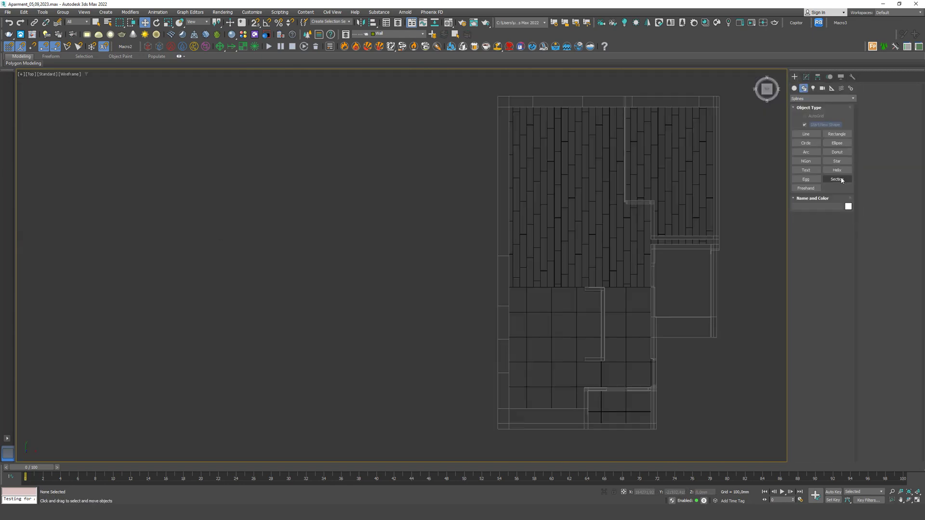
{"action": "left_click", "coordinate": [810, 134]}
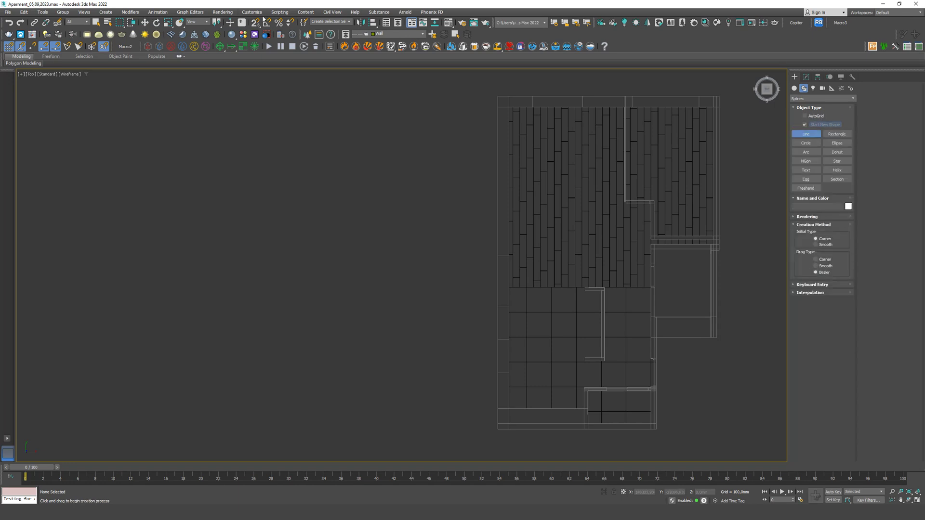
{"action": "left_click", "coordinate": [496, 96]}
{"action": "left_click", "coordinate": [723, 97]}
{"action": "scroll", "coordinate": [707, 238], "scroll_direction": "up", "scroll_amount": 5}
{"action": "left_click", "coordinate": [671, 237]}
{"action": "left_click", "coordinate": [641, 237]}
{"action": "scroll", "coordinate": [681, 206], "scroll_direction": "down", "scroll_amount": 4}
{"action": "left_click", "coordinate": [717, 371]}
{"action": "left_click", "coordinate": [542, 371]}
{"action": "scroll", "coordinate": [554, 428], "scroll_direction": "down", "scroll_amount": 4}
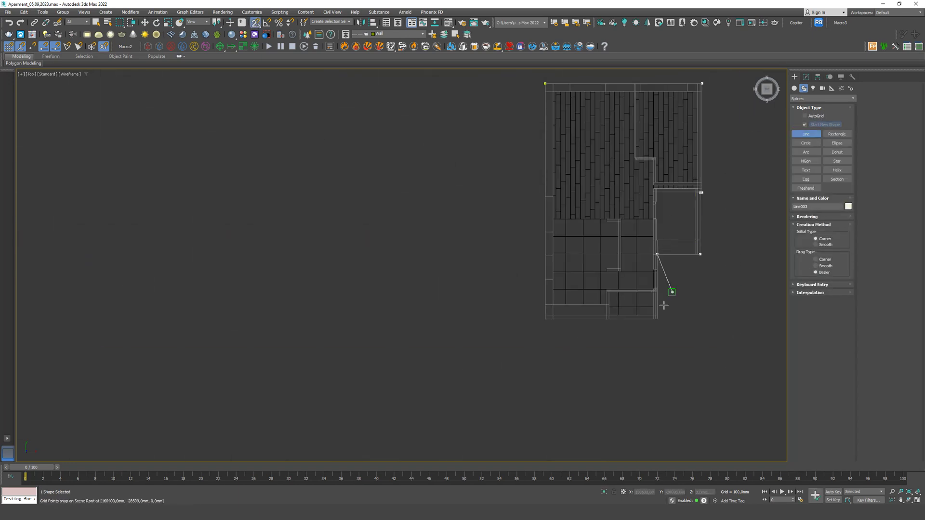
{"action": "scroll", "coordinate": [662, 306], "scroll_direction": "up", "scroll_amount": 3}
{"action": "left_click", "coordinate": [652, 339]}
{"action": "left_click", "coordinate": [336, 340]}
{"action": "scroll", "coordinate": [502, 353], "scroll_direction": "down", "scroll_amount": 6}
{"action": "scroll", "coordinate": [475, 240], "scroll_direction": "up", "scroll_amount": 5}
{"action": "left_click", "coordinate": [477, 217]}
{"action": "left_click", "coordinate": [449, 262]}
{"action": "scroll", "coordinate": [472, 239], "scroll_direction": "down", "scroll_amount": 3}
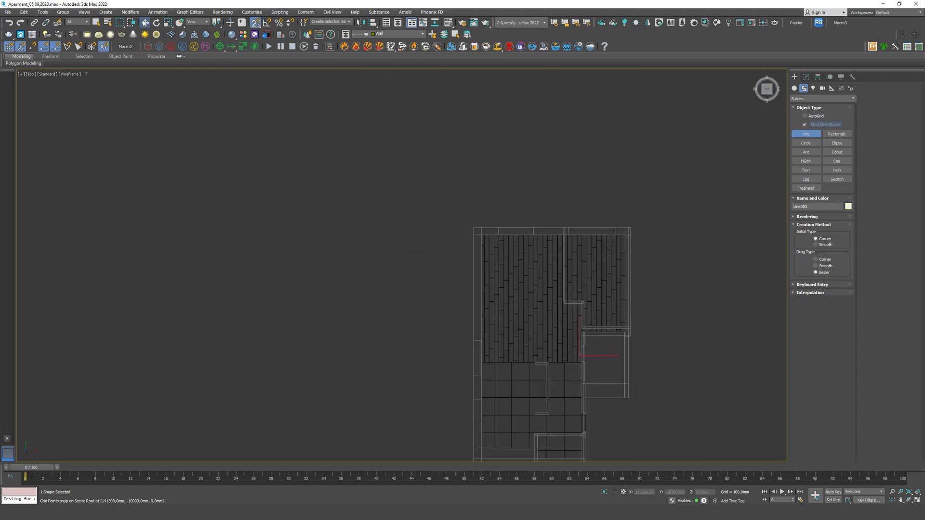
- Turn the outer outline spline into a surface with an Edit Poly modifier
{"action": "left_click", "coordinate": [145, 23]}
{"action": "left_click", "coordinate": [806, 77]}
{"action": "left_click", "coordinate": [807, 108]}
{"action": "middle_click_drag", "start_coordinate": [583, 237], "coordinate": [593, 187]}
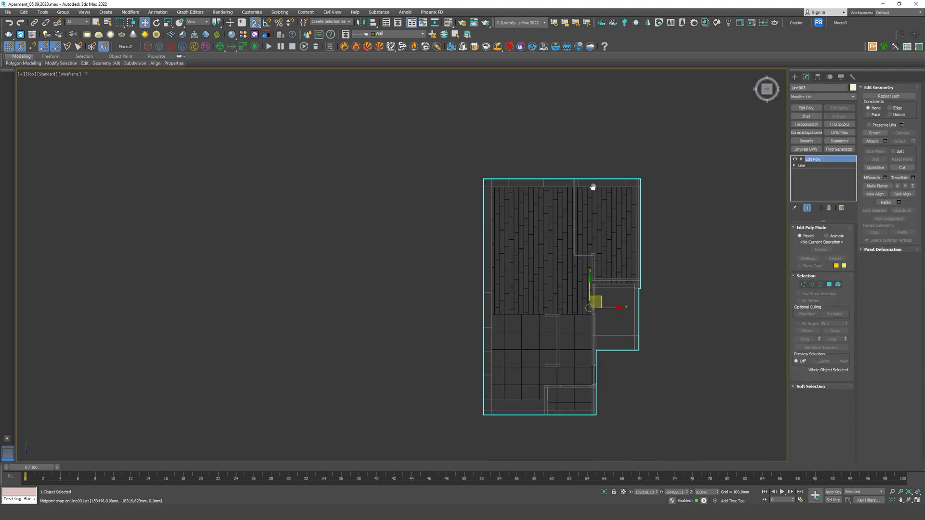
- Lower the outline surface in the front view, snapping it to the walls' bottom edge at Z -30 mm
{"action": "key", "text": "f"}
{"action": "scroll", "coordinate": [592, 187], "scroll_direction": "down", "scroll_amount": 4}
{"action": "scroll", "coordinate": [559, 299], "scroll_direction": "up", "scroll_amount": 6}
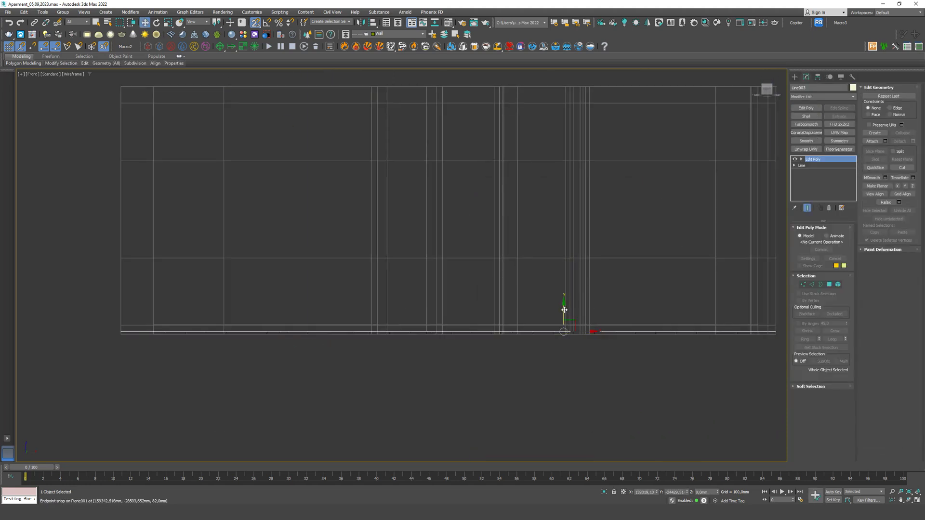
{"action": "left_click_drag", "start_coordinate": [781, 333], "coordinate": [775, 334]}
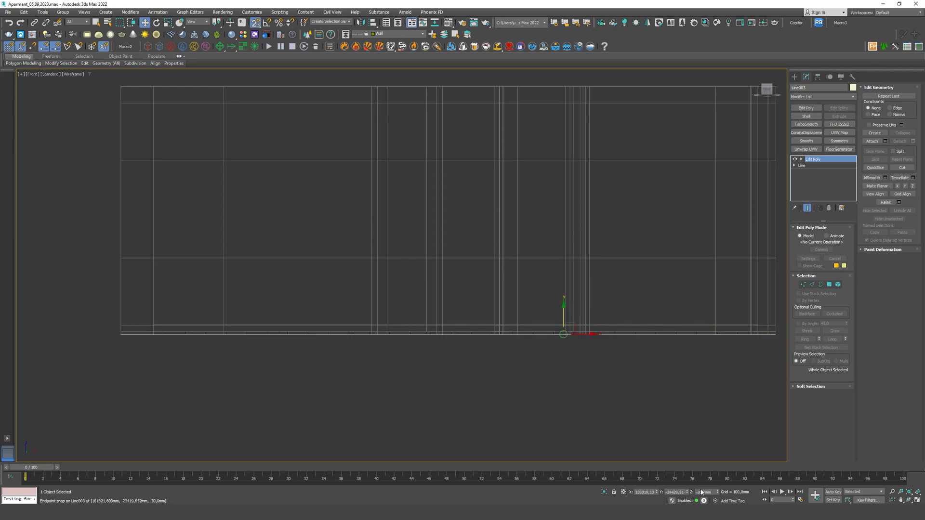
- Thicken the outline surface into a base slab with a Shell modifier, outer amount 0 mm and inner amount 100 mm
{"action": "left_click", "coordinate": [806, 117]}
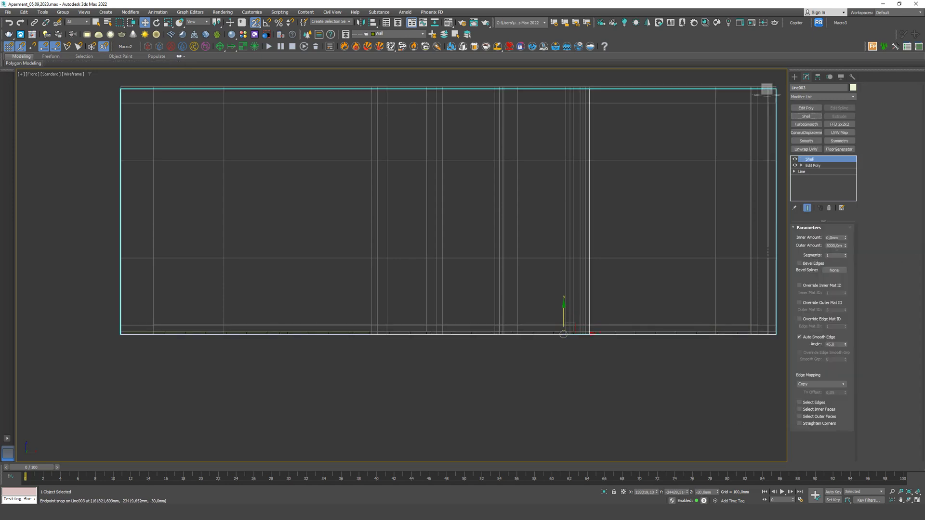
{"action": "double_click", "coordinate": [836, 245]}
{"action": "double_click", "coordinate": [834, 238]}
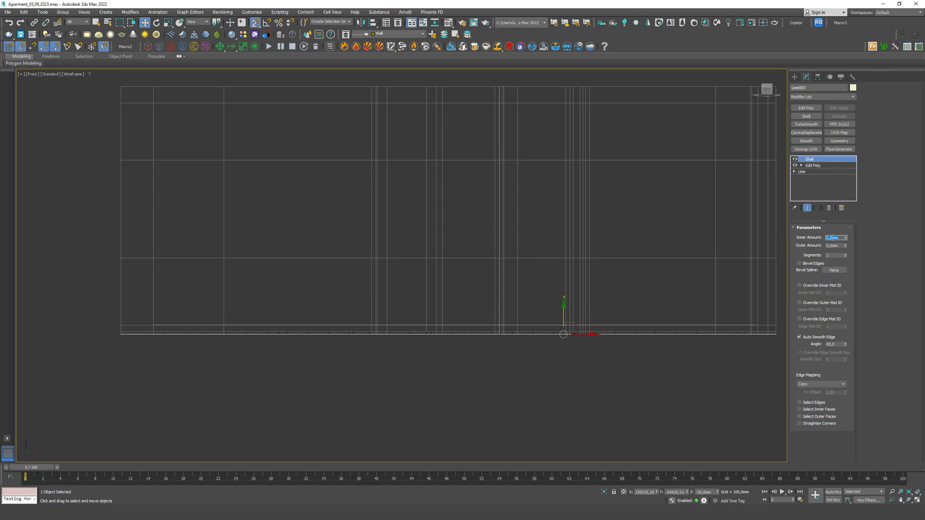
{"action": "type", "text": "100"}
{"action": "key", "text": "Return"}
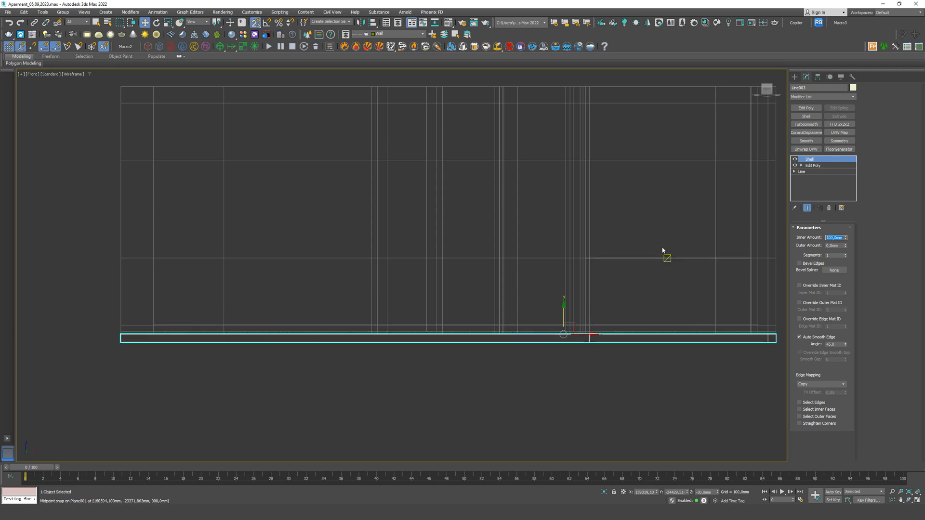
{"action": "key", "text": "p"}
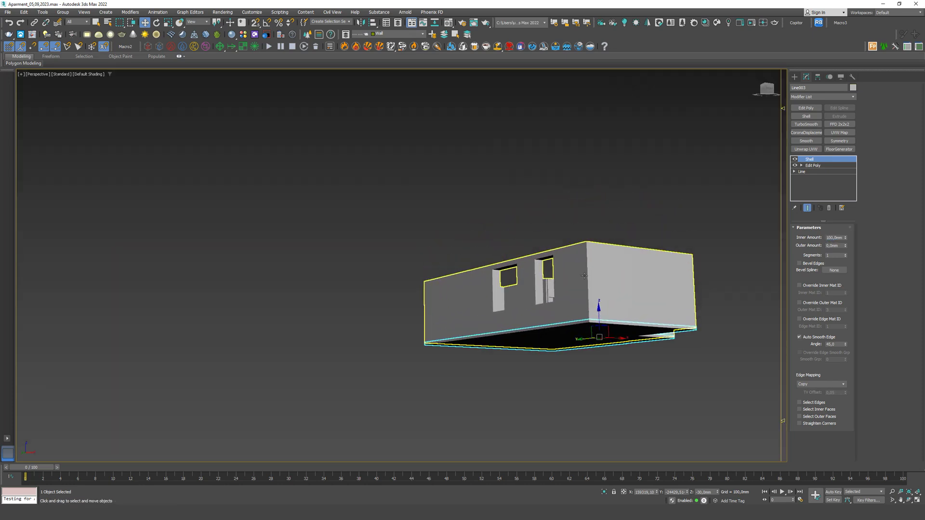
- Copy the base slab upward as a ceiling and snap the copy's underside to the walls' top edges
{"action": "key", "text": "f"}
{"action": "scroll", "coordinate": [583, 279], "scroll_direction": "down", "scroll_amount": 5}
{"action": "scroll", "coordinate": [581, 280], "scroll_direction": "up", "scroll_amount": 2}
{"action": "left_click_drag", "start_coordinate": [584, 286], "coordinate": [585, 165], "text": "shift"}
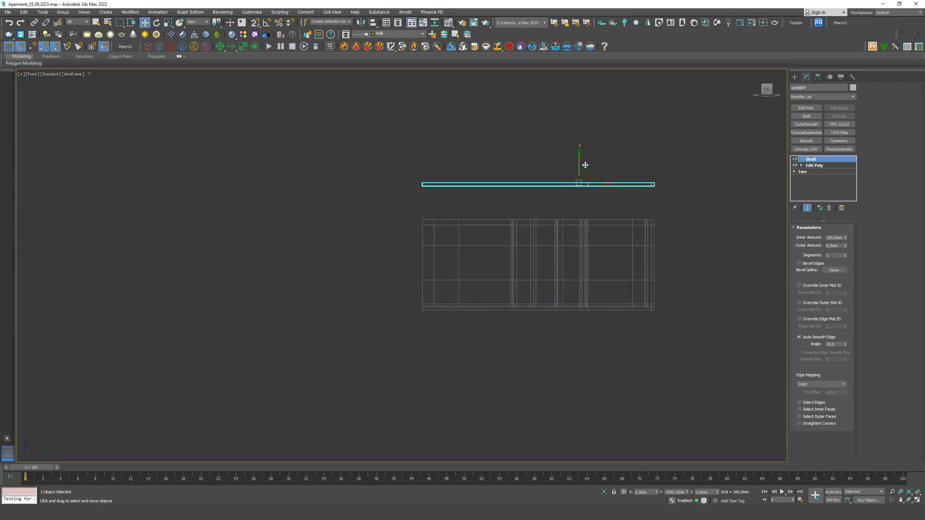
{"action": "left_click", "coordinate": [466, 288]}
{"action": "scroll", "coordinate": [663, 189], "scroll_direction": "up", "scroll_amount": 5}
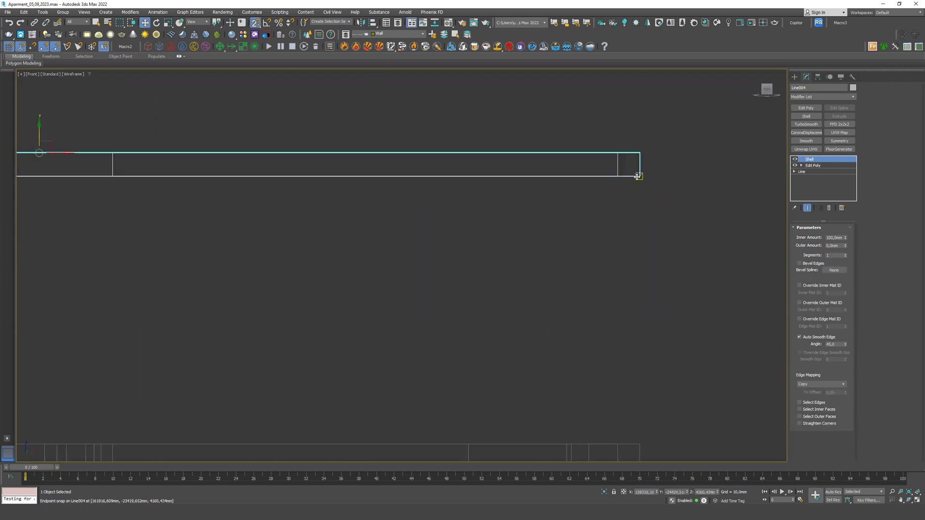
{"action": "left_click_drag", "start_coordinate": [639, 176], "coordinate": [639, 444]}
{"action": "key", "text": "p"}
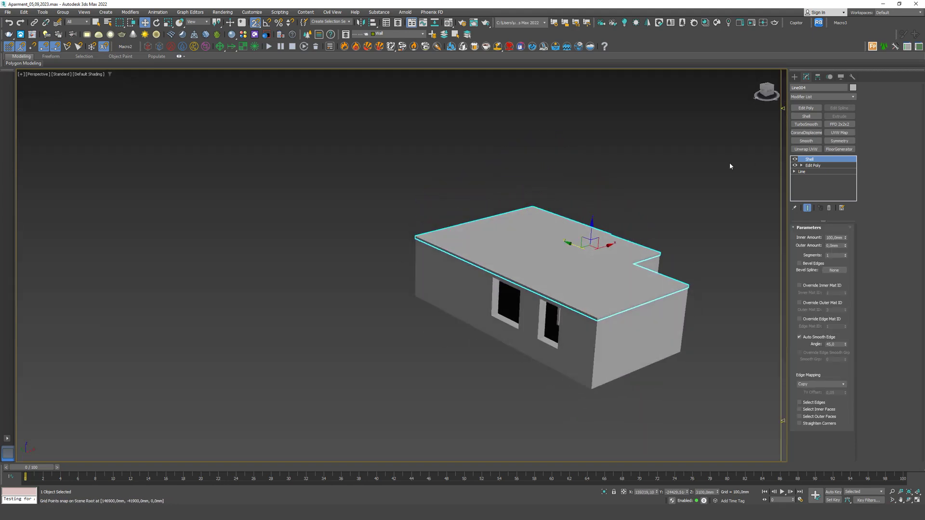
- Set the ceiling slab's object properties to Display as Box to reveal the interior
{"action": "right_click", "coordinate": [585, 296]}
{"action": "left_click", "coordinate": [598, 349]}
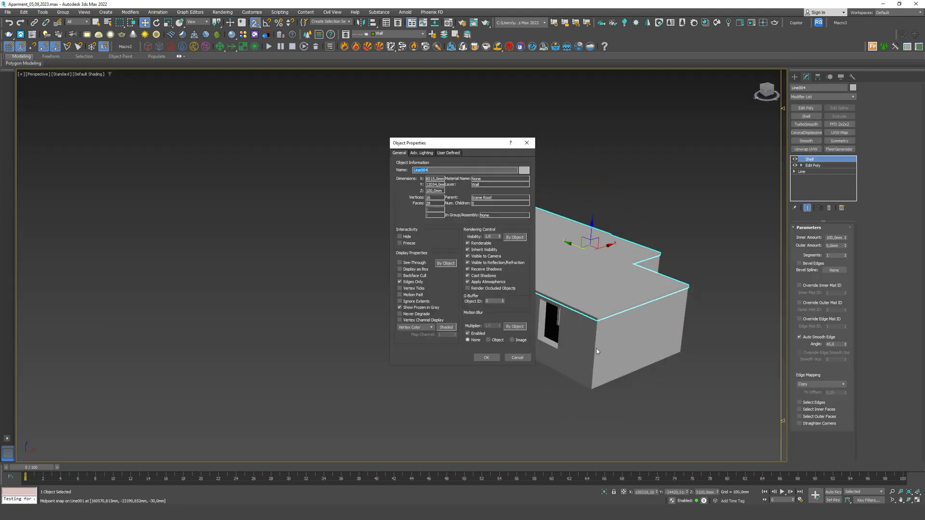
{"action": "left_click", "coordinate": [486, 357]}
{"action": "left_click", "coordinate": [735, 145]}
{"action": "mouse_move", "coordinate": [767, 91]}
{"action": "left_mouse_down"}
{"action": "mouse_move", "coordinate": [762, 102]}
{"action": "mouse_move", "coordinate": [725, 102]}
{"action": "mouse_move", "coordinate": [746, 118]}
{"action": "mouse_move", "coordinate": [773, 65]}
{"action": "mouse_move", "coordinate": [770, 98]}
{"action": "mouse_move", "coordinate": [744, 109]}
{"action": "mouse_move", "coordinate": [725, 102]}
{"action": "mouse_move", "coordinate": [773, 115]}
{"action": "left_mouse_up"}
{"action": "scroll", "coordinate": [598, 258], "scroll_direction": "up", "scroll_amount": 5}
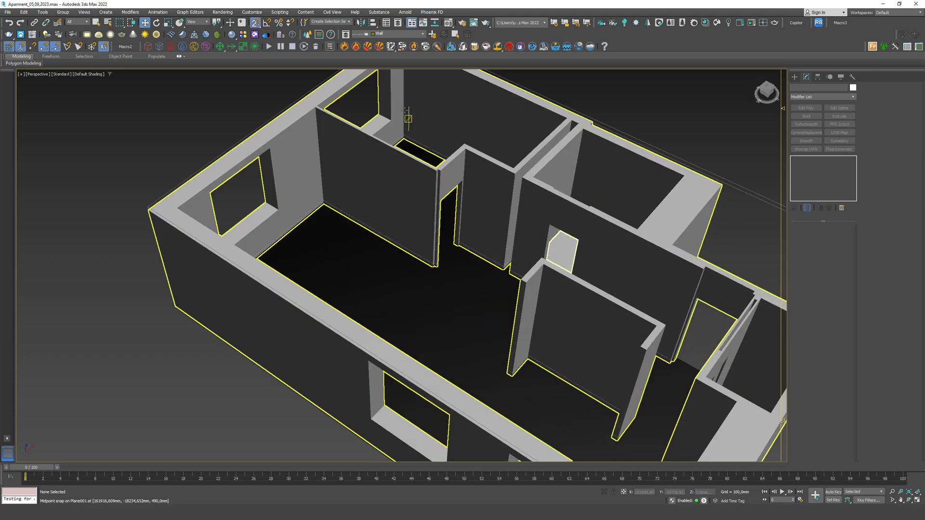
{"action": "key", "text": "s"}
{"action": "scroll", "coordinate": [632, 275], "scroll_direction": "down", "scroll_amount": 5}
{"action": "scroll", "coordinate": [678, 249], "scroll_direction": "up", "scroll_amount": 3}
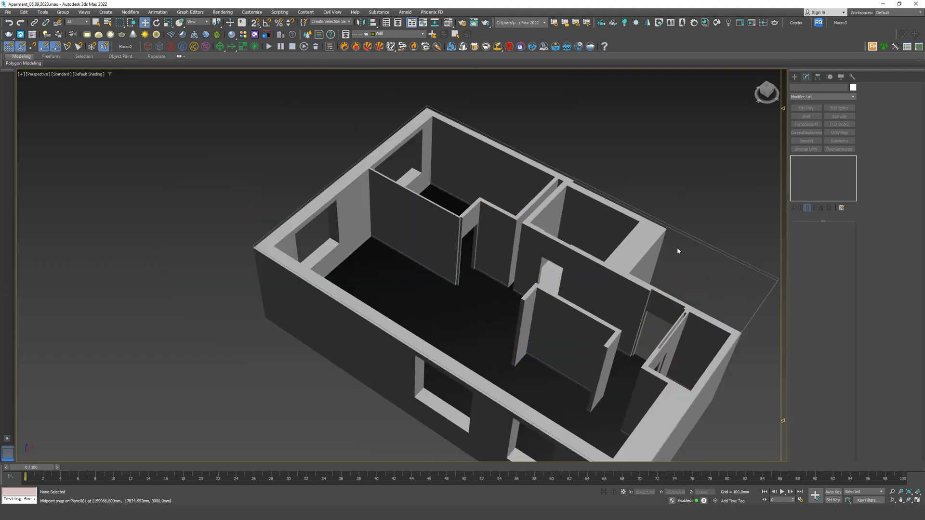
- Select the walls in the top view and isolate them
{"action": "key", "text": "t"}
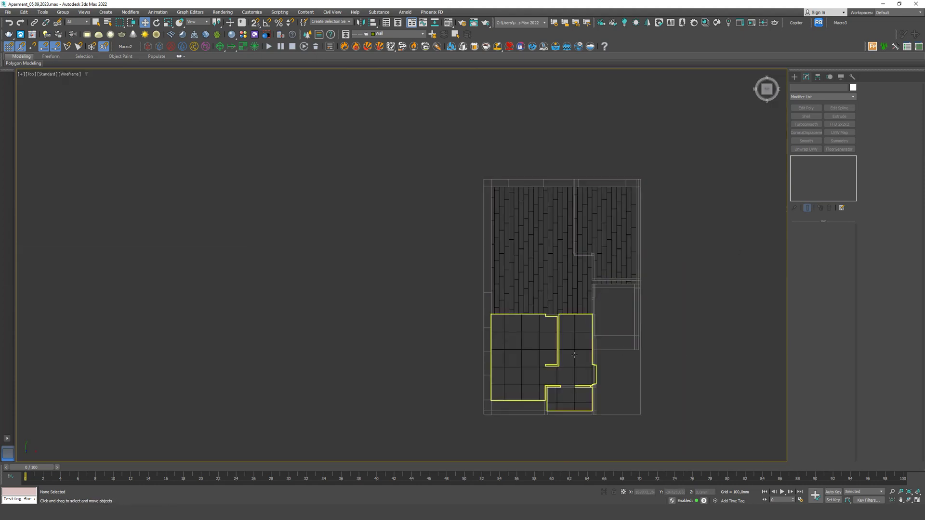
{"action": "left_click", "coordinate": [604, 350]}
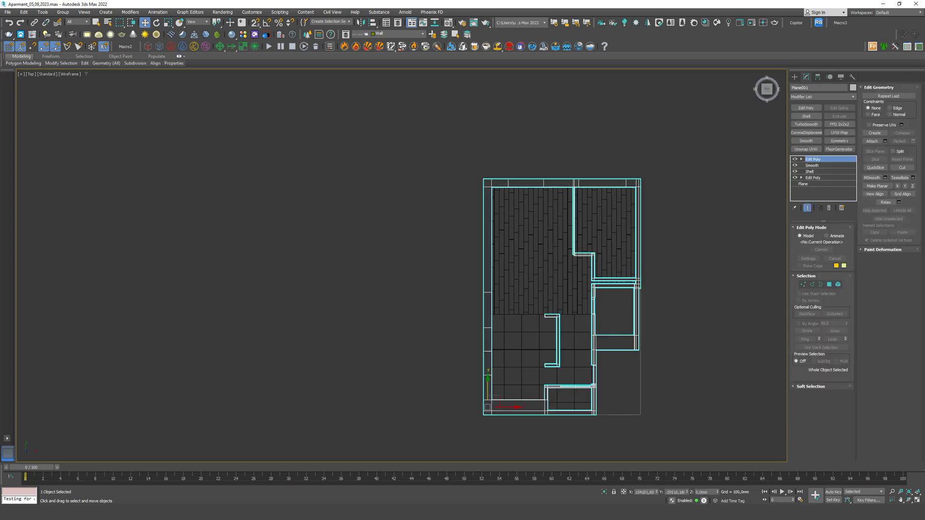
{"action": "left_click", "coordinate": [604, 495]}
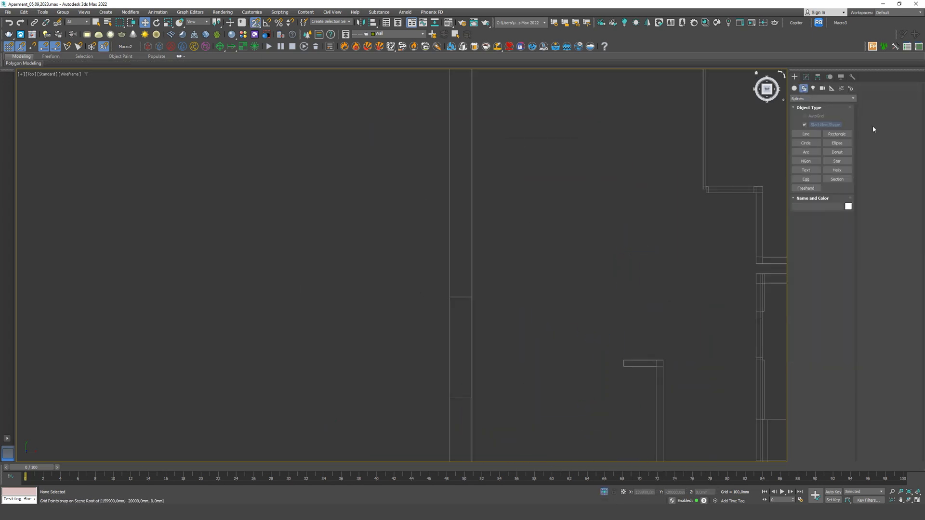
- Draw a circle with a 30 mm radius inside the apartment's upper-left room
{"action": "left_click", "coordinate": [837, 134]}
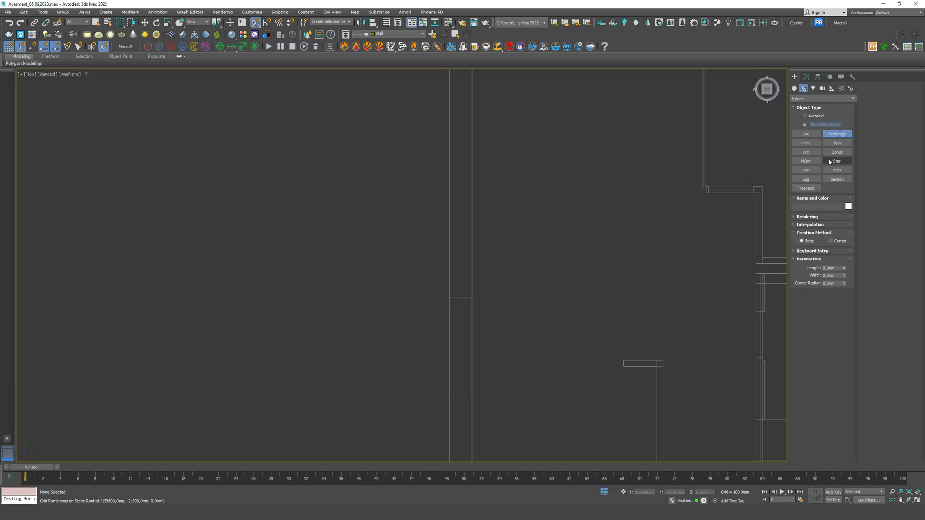
{"action": "left_click", "coordinate": [805, 143]}
{"action": "scroll", "coordinate": [568, 233], "scroll_direction": "up", "scroll_amount": 3}
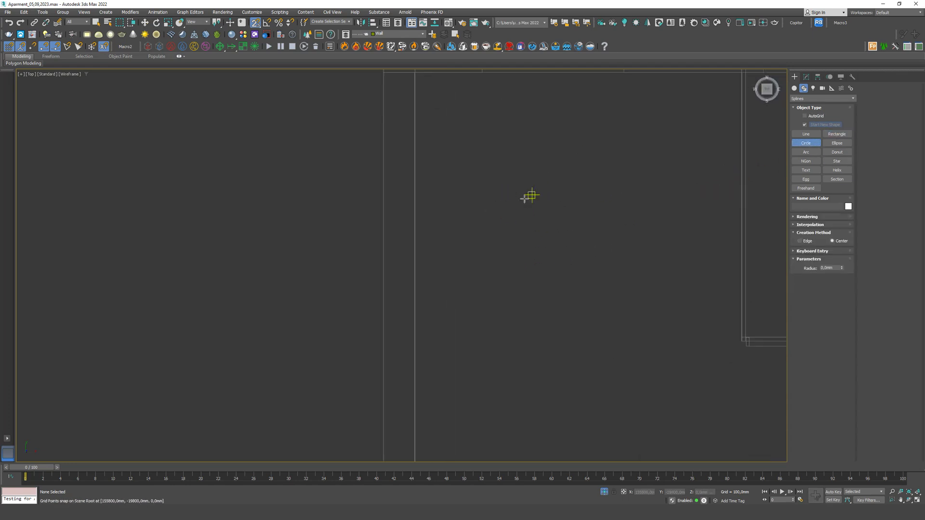
{"action": "left_click_drag", "start_coordinate": [524, 202], "coordinate": [532, 202]}
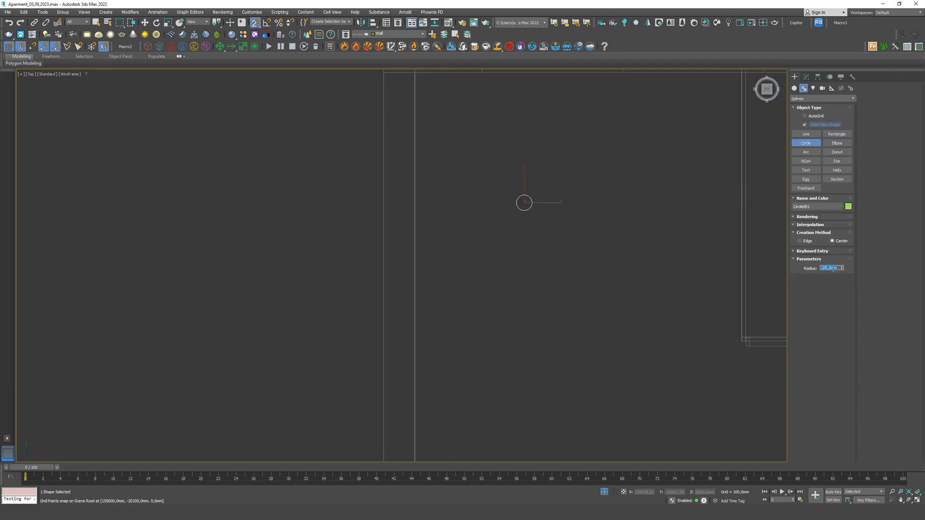
{"action": "left_click", "coordinate": [807, 216]}
{"action": "left_click", "coordinate": [807, 217]}
{"action": "left_click", "coordinate": [812, 225]}
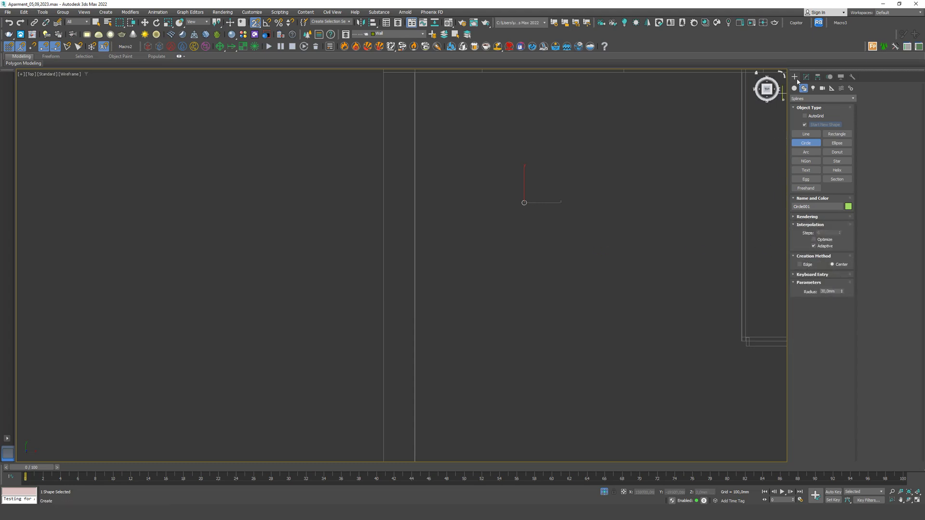
- Add an Edit Spline modifier to the circle and copy its spline along Y to form a close pair
{"action": "left_click", "coordinate": [806, 77]}
{"action": "left_click", "coordinate": [838, 108]}
{"action": "left_click", "coordinate": [830, 239]}
{"action": "scroll", "coordinate": [523, 201], "scroll_direction": "up", "scroll_amount": 3}
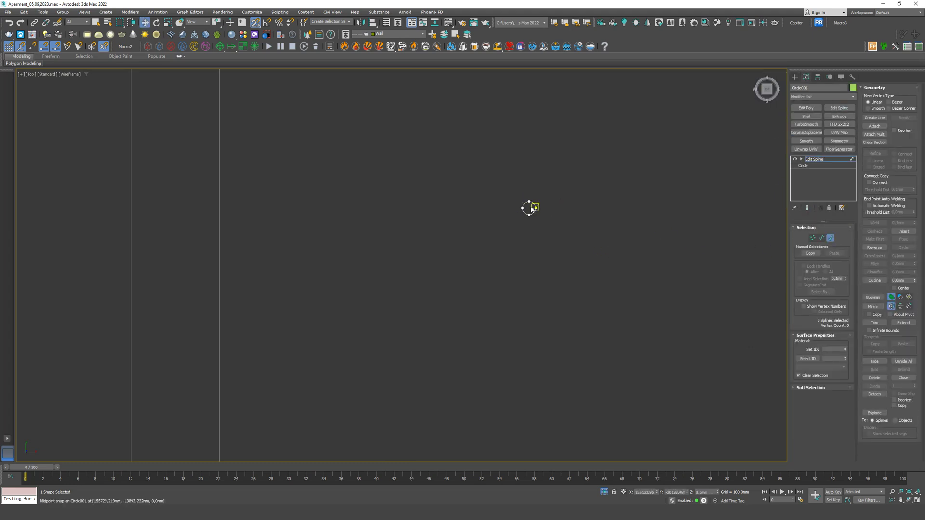
{"action": "left_click", "coordinate": [532, 209]}
{"action": "left_click_drag", "start_coordinate": [530, 206], "coordinate": [595, 235], "text": "shift"}
- Snap the circle pair to the inner face of the room's left wall and offset it inward along X
{"action": "scroll", "coordinate": [465, 232], "scroll_direction": "down", "scroll_amount": 4}
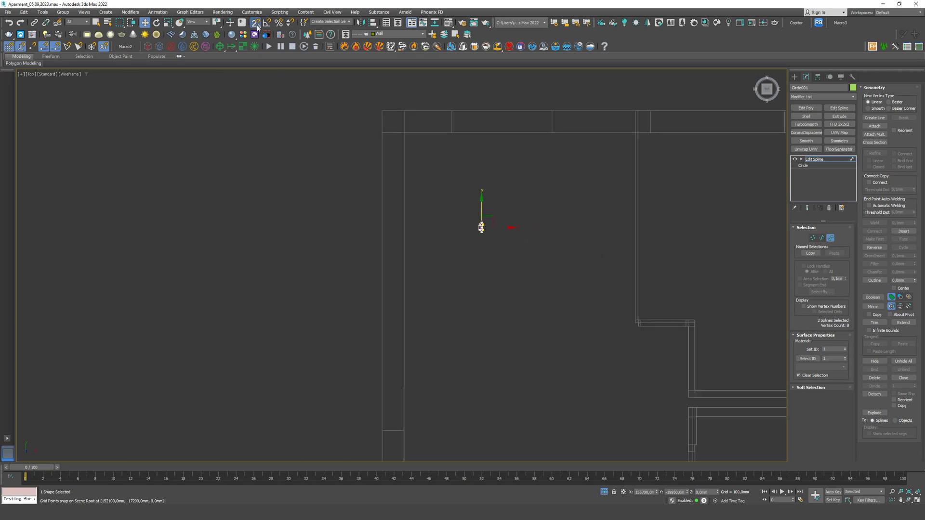
{"action": "left_click", "coordinate": [257, 26]}
{"action": "middle_click_drag", "start_coordinate": [520, 197], "coordinate": [549, 145]}
{"action": "left_click", "coordinate": [257, 24]}
{"action": "left_click_drag", "start_coordinate": [536, 177], "coordinate": [432, 81]}
{"action": "scroll", "coordinate": [524, 429], "scroll_direction": "down", "scroll_amount": 4}
{"action": "left_click", "coordinate": [623, 492]}
{"action": "double_click", "coordinate": [641, 492]}
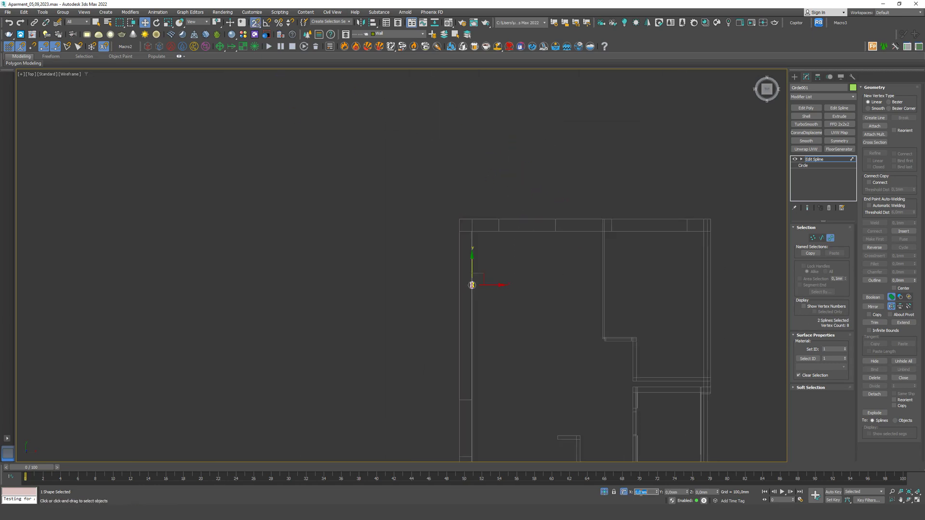
{"action": "key", "text": "Return"}
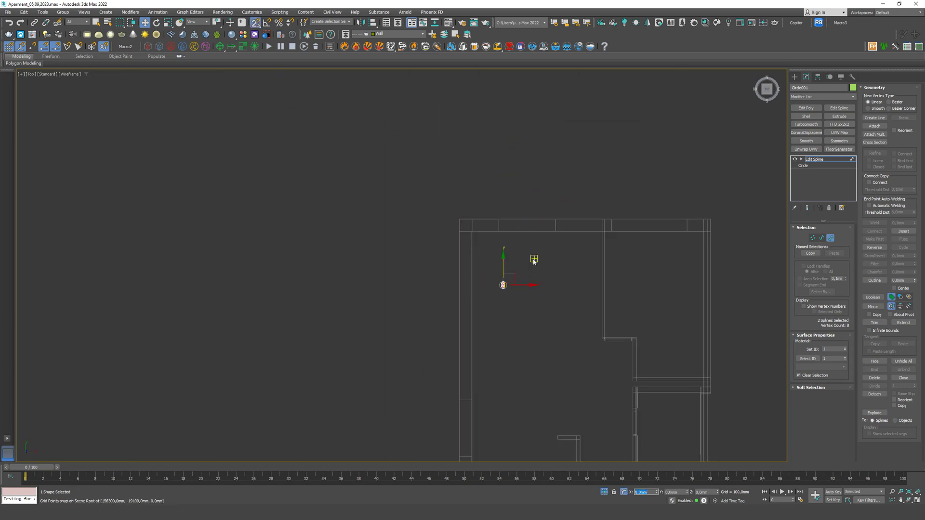
- Snap the circle pair to the inner face of the room's upper wall and offset it -1500 mm along Y
{"action": "left_click_drag", "start_coordinate": [504, 267], "coordinate": [601, 231]}
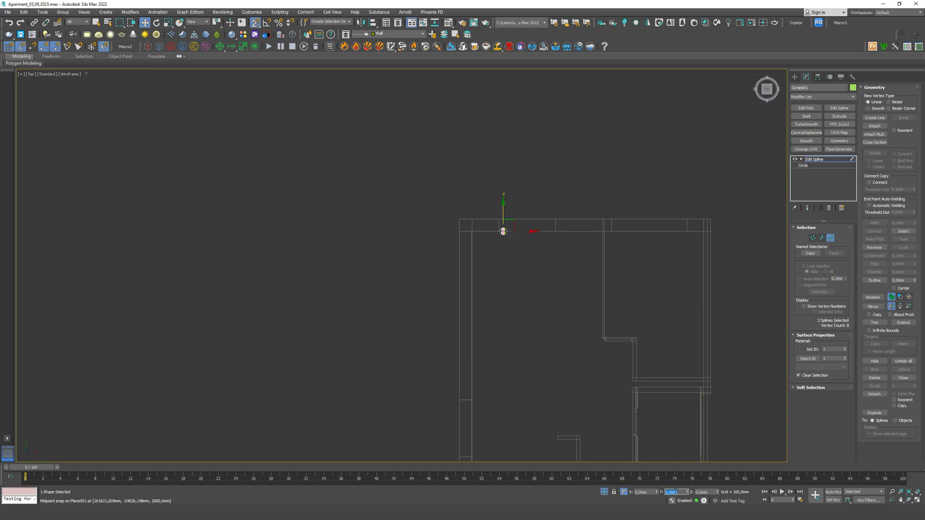
{"action": "key", "text": "BackSpace"}
{"action": "type", "text": "-1500"}
{"action": "key", "text": "Return"}
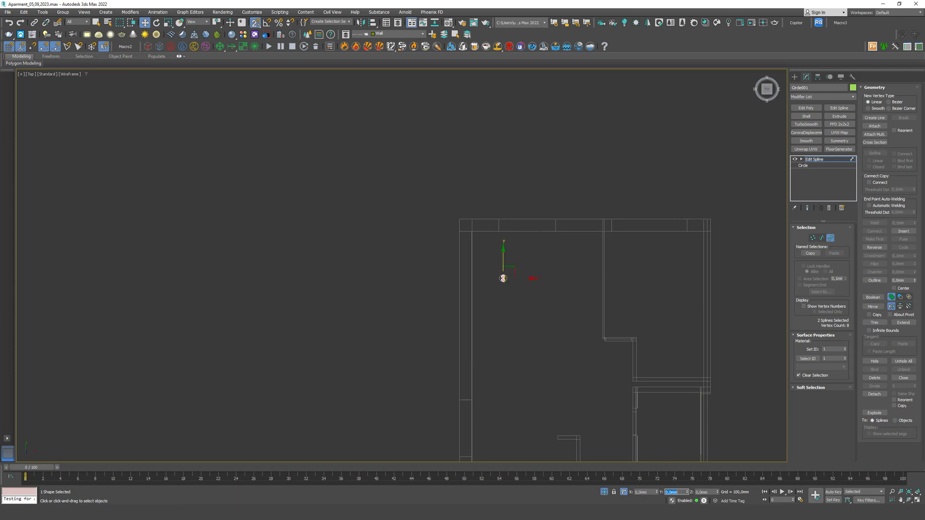
- Copy the circle pair and offset the copy 2000 mm along X
{"action": "scroll", "coordinate": [540, 298], "scroll_direction": "up", "scroll_amount": 5}
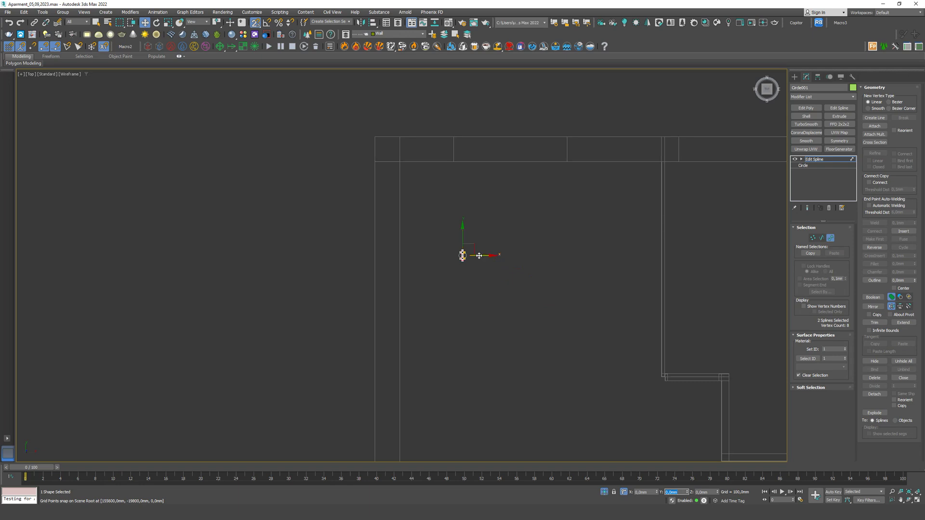
{"action": "left_click_drag", "start_coordinate": [487, 256], "coordinate": [597, 258]}
{"action": "left_click_drag", "start_coordinate": [479, 255], "coordinate": [412, 235], "text": "shift"}
{"action": "scroll", "coordinate": [490, 256], "scroll_direction": "up", "scroll_amount": 3}
{"action": "scroll", "coordinate": [555, 305], "scroll_direction": "down", "scroll_amount": 2}
{"action": "scroll", "coordinate": [491, 301], "scroll_direction": "down", "scroll_amount": 2}
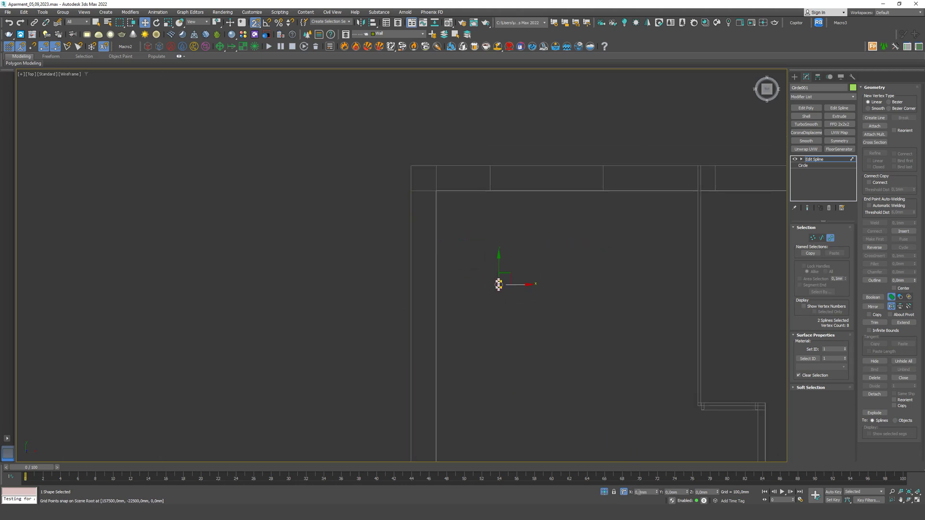
{"action": "type", "text": "2000"}
{"action": "key", "text": "Return"}
- Copy both circle pairs together and offset the copies -2500 mm along Y to form a second row
{"action": "scroll", "coordinate": [611, 199], "scroll_direction": "down", "scroll_amount": 3}
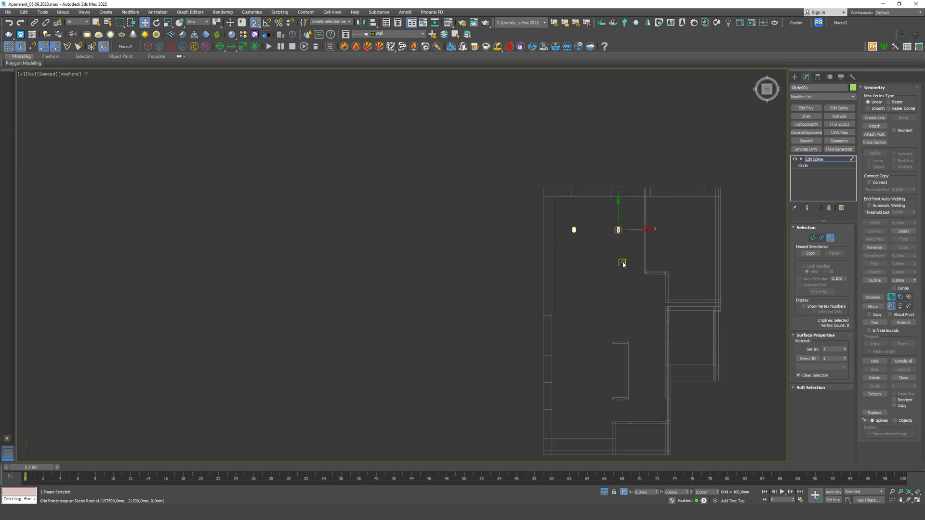
{"action": "left_click", "coordinate": [626, 245]}
{"action": "scroll", "coordinate": [627, 244], "scroll_direction": "up", "scroll_amount": 3}
{"action": "left_click_drag", "start_coordinate": [626, 244], "coordinate": [450, 174]}
{"action": "mouse_move", "coordinate": [540, 188]}
{"action": "left_mouse_down", "text": "shift"}
{"action": "mouse_move", "coordinate": [580, 245]}
{"action": "mouse_move", "coordinate": [600, 316]}
{"action": "left_mouse_up", "text": "shift"}
{"action": "mouse_move", "coordinate": [540, 299]}
{"action": "left_mouse_down"}
{"action": "mouse_move", "coordinate": [615, 204]}
{"action": "mouse_move", "coordinate": [622, 142]}
{"action": "mouse_move", "coordinate": [622, 158]}
{"action": "left_mouse_up"}
{"action": "scroll", "coordinate": [597, 212], "scroll_direction": "up", "scroll_amount": 3}
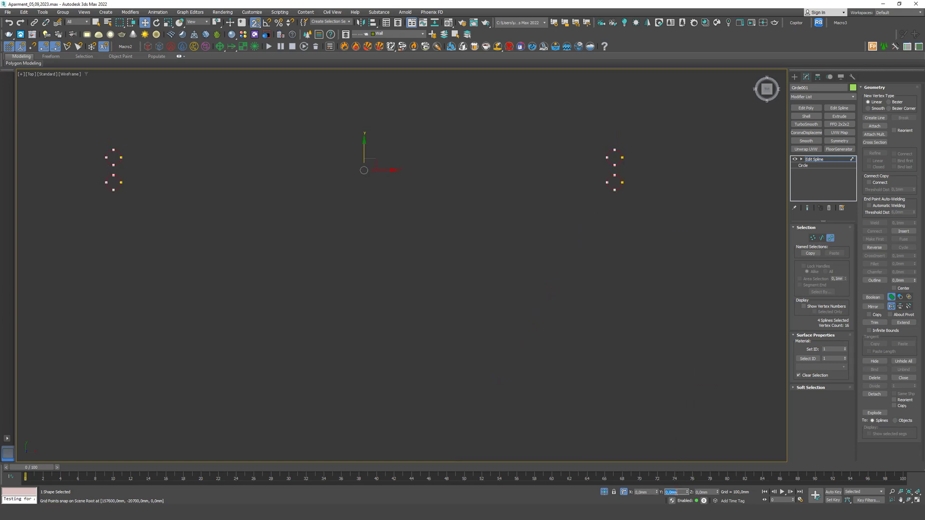
{"action": "type", "text": "-2500"}
{"action": "key", "text": "Return"}
{"action": "scroll", "coordinate": [564, 148], "scroll_direction": "down", "scroll_amount": 12}
{"action": "scroll", "coordinate": [563, 151], "scroll_direction": "up", "scroll_amount": 6}
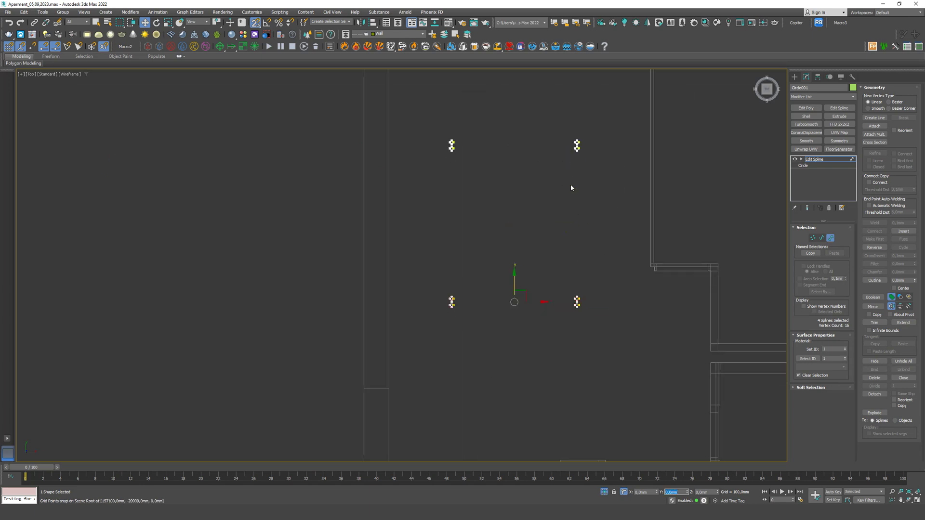
{"action": "scroll", "coordinate": [626, 332], "scroll_direction": "down", "scroll_amount": 2}
{"action": "key", "text": "ctrl+a"}
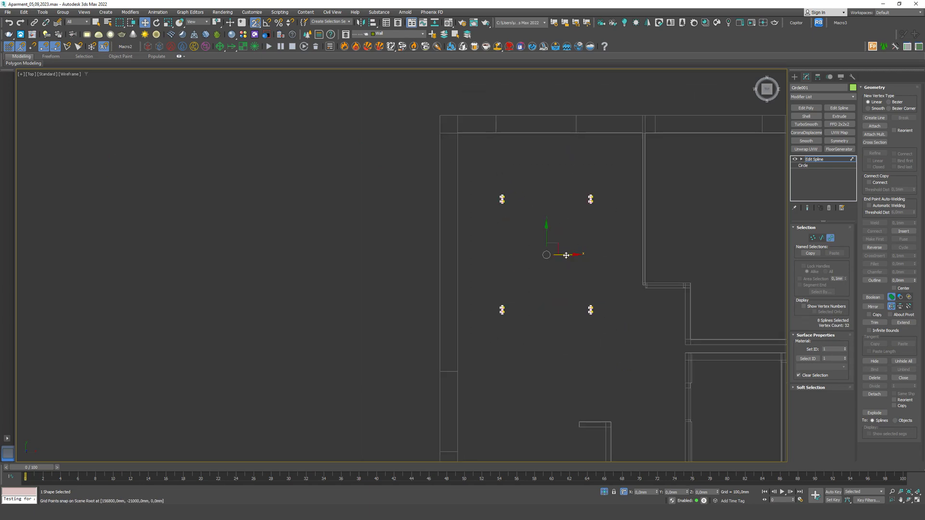
{"action": "left_click_drag", "start_coordinate": [566, 255], "coordinate": [549, 287]}
{"action": "key", "text": "ctrl+z"}
- Draw a guide plane over the upper-left room, from its inner wall corner to the opposite partition corner
{"action": "left_click", "coordinate": [831, 239]}
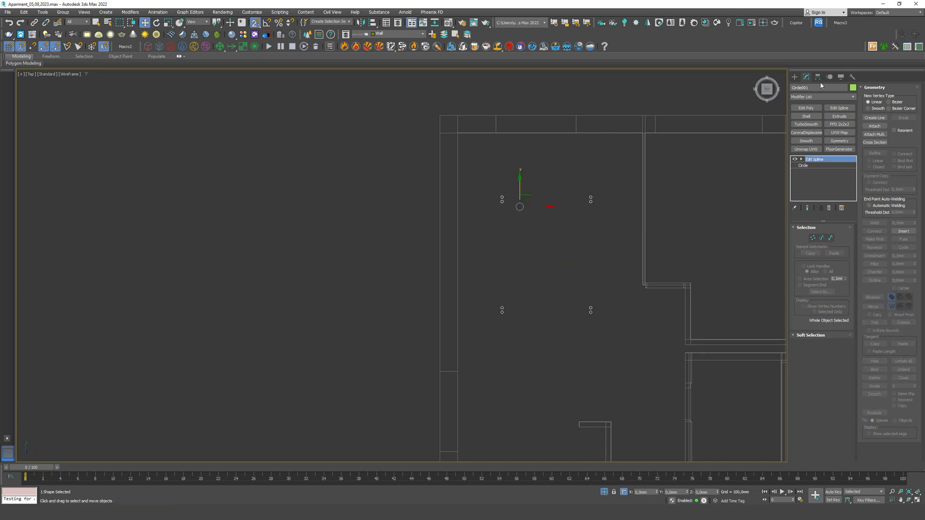
{"action": "left_click", "coordinate": [794, 77]}
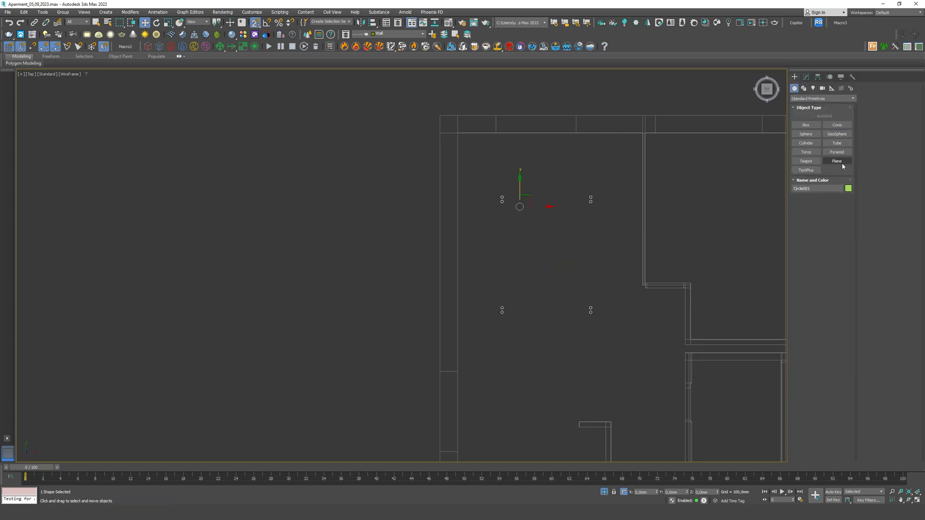
{"action": "left_click", "coordinate": [836, 161]}
{"action": "left_click_drag", "start_coordinate": [458, 134], "coordinate": [687, 293]}
{"action": "scroll", "coordinate": [626, 283], "scroll_direction": "up", "scroll_amount": 4}
{"action": "scroll", "coordinate": [656, 289], "scroll_direction": "up", "scroll_amount": 3}
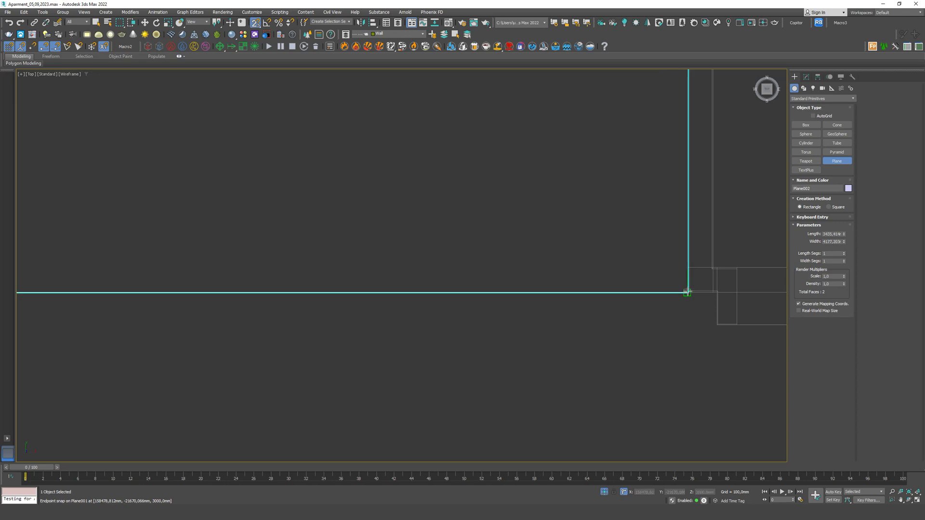
{"action": "scroll", "coordinate": [651, 288], "scroll_direction": "down", "scroll_amount": 10}
{"action": "right_click", "coordinate": [615, 308]}
{"action": "key", "text": "ctrl+z"}
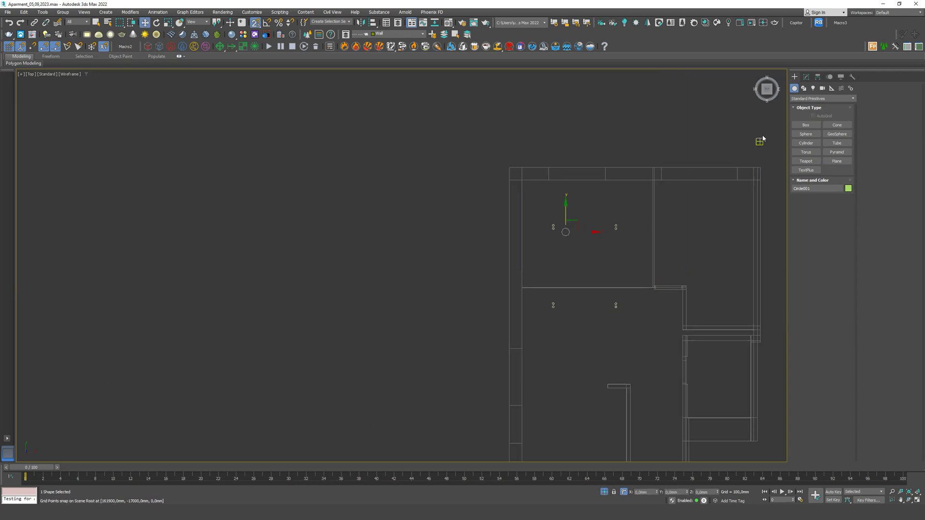
- Move all the circles along X to centre them on the guide plane's midpoint, and delete the plane
{"action": "left_click", "coordinate": [806, 76]}
{"action": "left_click", "coordinate": [839, 108]}
{"action": "left_click", "coordinate": [813, 237]}
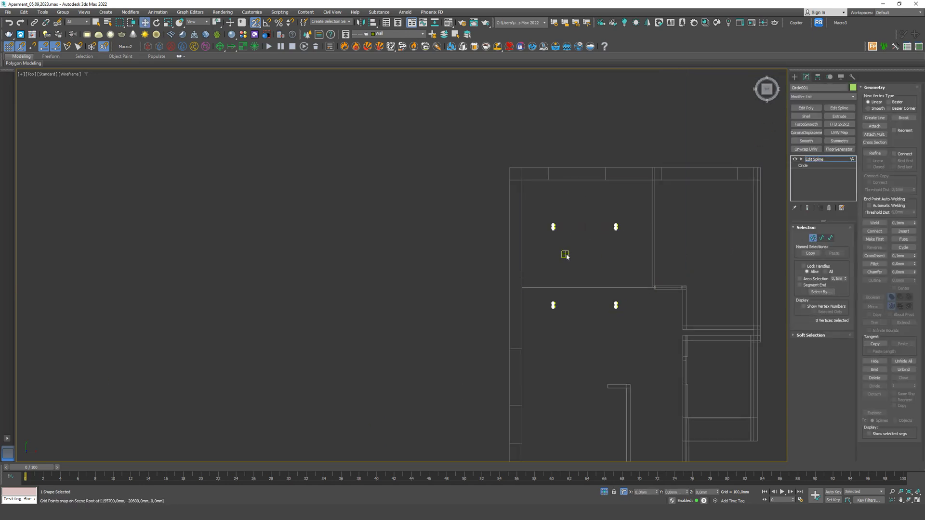
{"action": "scroll", "coordinate": [566, 254], "scroll_direction": "up", "scroll_amount": 4}
{"action": "left_click_drag", "start_coordinate": [682, 399], "coordinate": [538, 190]}
{"action": "left_click_drag", "start_coordinate": [626, 280], "coordinate": [609, 320]}
{"action": "left_click", "coordinate": [813, 237]}
{"action": "left_click", "coordinate": [736, 322]}
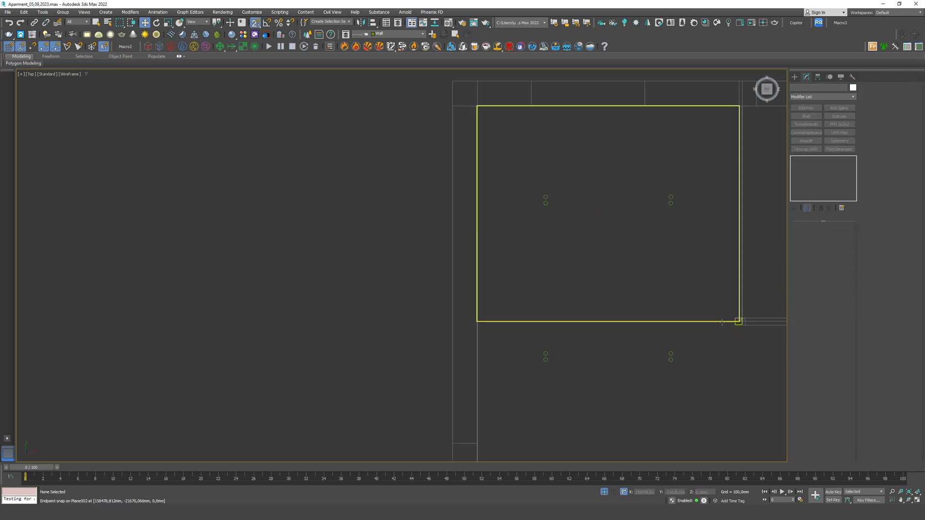
{"action": "key", "text": "Delete"}
- Draw a narrow vertical rectangle about 4500 mm long in the lower room and set its width to 30 mm
{"action": "scroll", "coordinate": [603, 242], "scroll_direction": "down", "scroll_amount": 3}
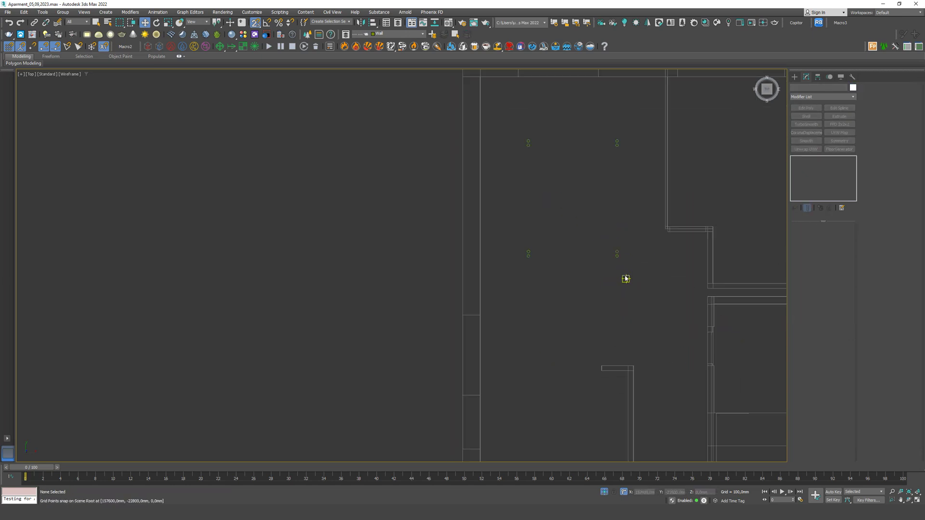
{"action": "left_click", "coordinate": [794, 78]}
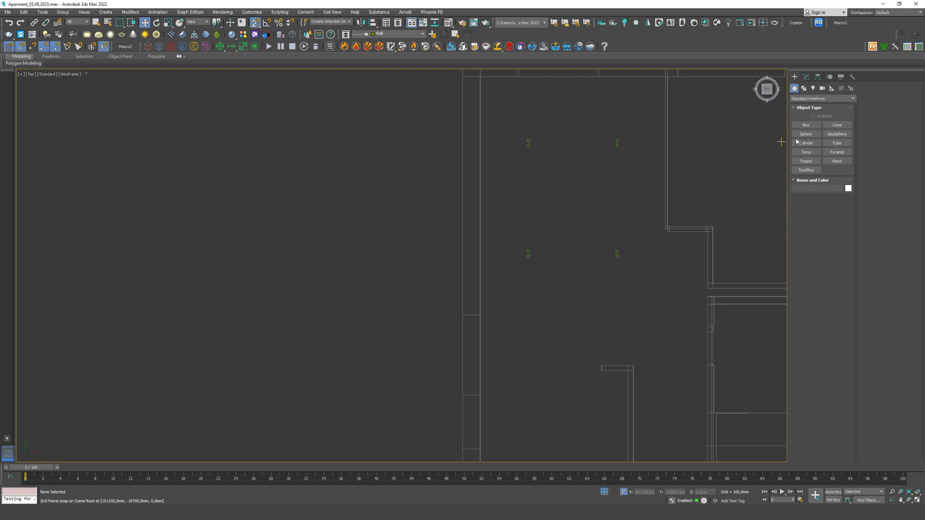
{"action": "left_click", "coordinate": [804, 88]}
{"action": "left_click", "coordinate": [836, 134]}
{"action": "scroll", "coordinate": [601, 221], "scroll_direction": "down", "scroll_amount": 3}
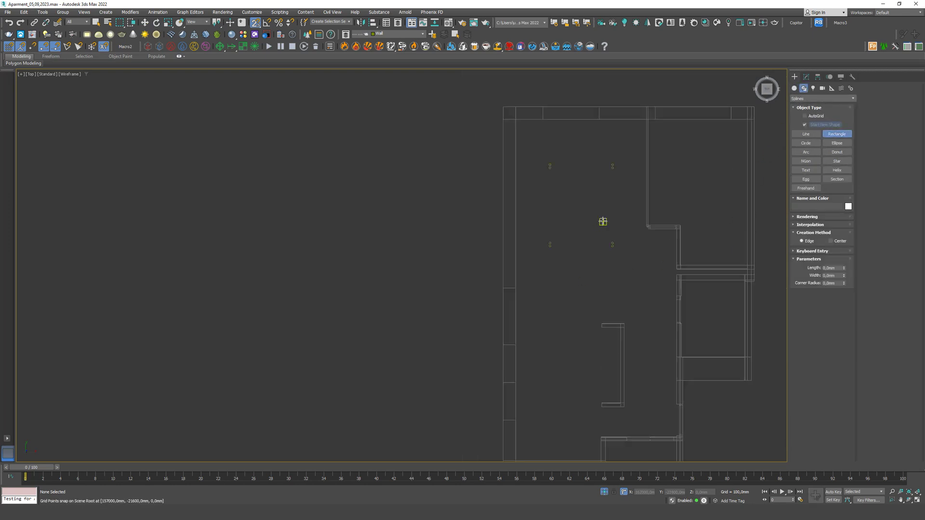
{"action": "left_click_drag", "start_coordinate": [561, 383], "coordinate": [559, 245]}
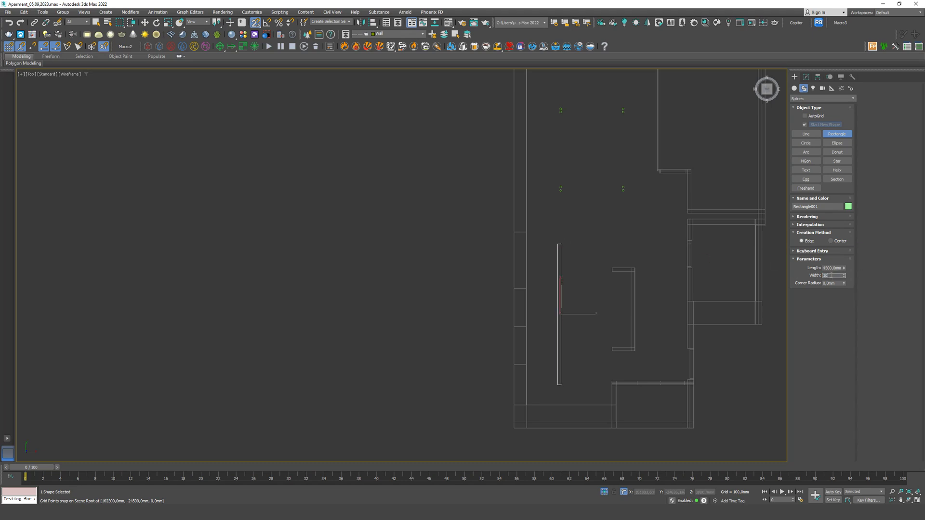
{"action": "left_click", "coordinate": [832, 276]}
{"action": "type", "text": "30"}
{"action": "key", "text": "Return"}
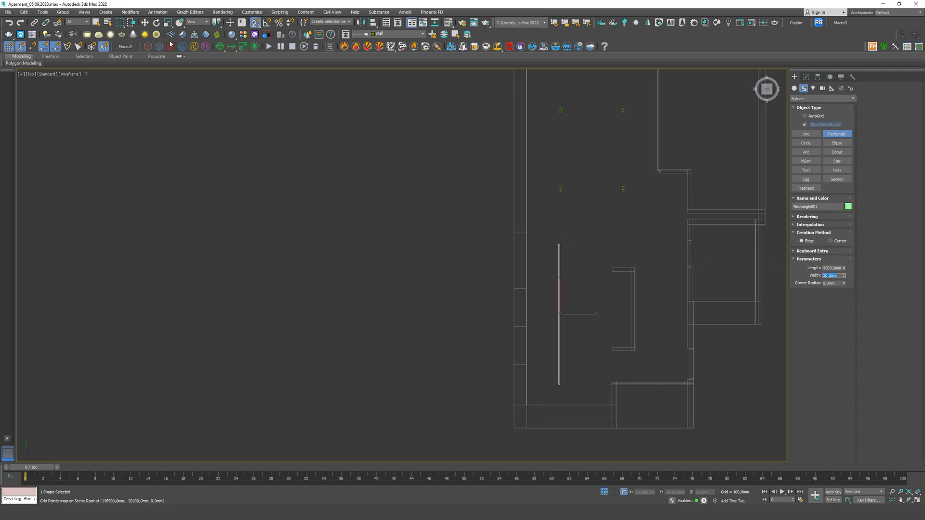
- Add an Edit Spline modifier to the narrow rectangle and copy its spline sideways to make a parallel strip
{"action": "left_click", "coordinate": [145, 23]}
{"action": "left_click", "coordinate": [806, 76]}
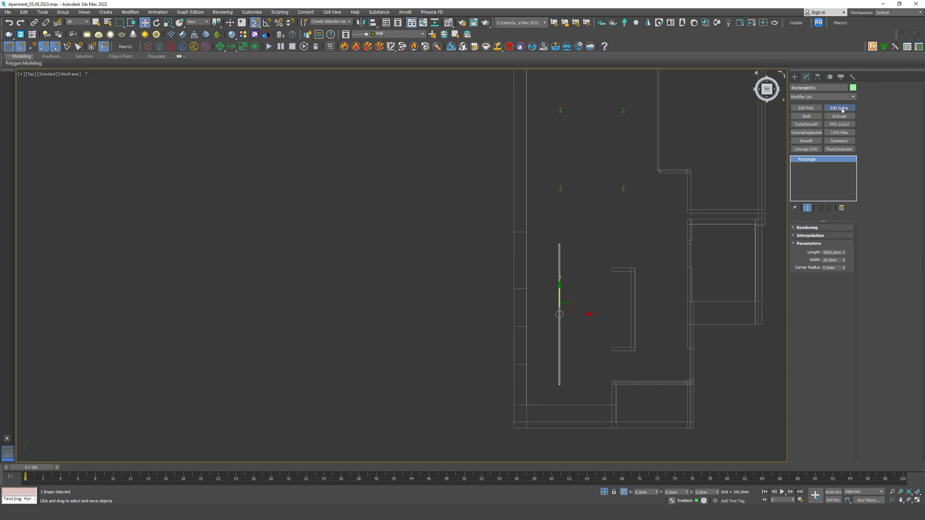
{"action": "left_click", "coordinate": [843, 110]}
{"action": "left_click", "coordinate": [830, 238]}
{"action": "left_click", "coordinate": [561, 296]}
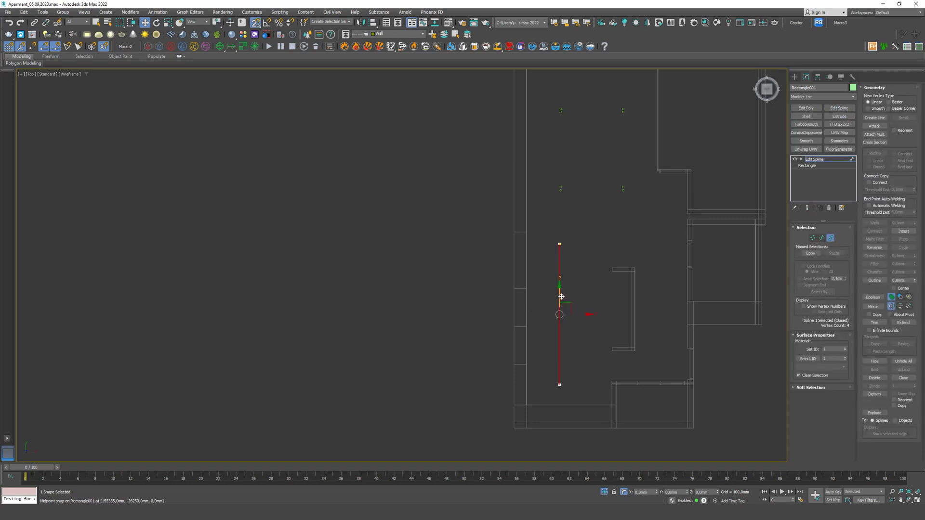
{"action": "scroll", "coordinate": [561, 297], "scroll_direction": "up", "scroll_amount": 3}
{"action": "left_click_drag", "start_coordinate": [569, 314], "coordinate": [582, 351], "text": "shift"}
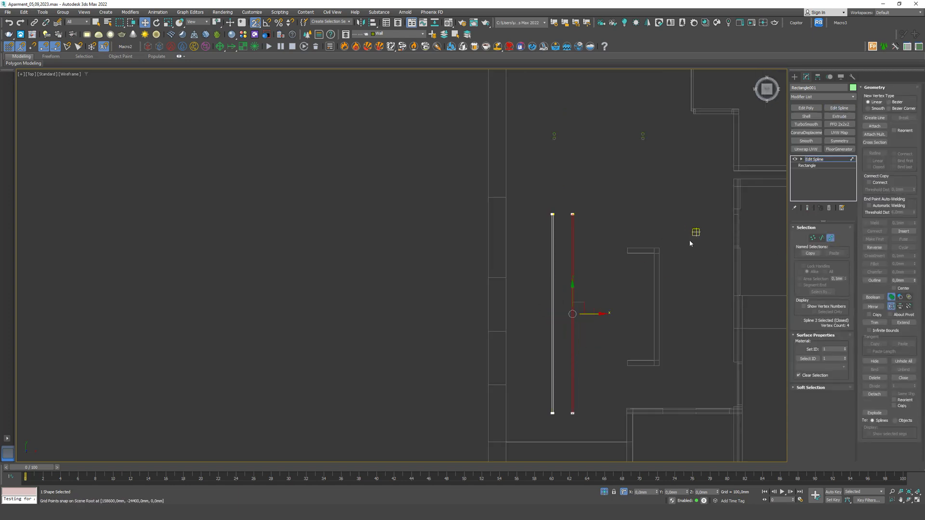
{"action": "left_click", "coordinate": [831, 238]}
{"action": "left_click", "coordinate": [591, 384]}
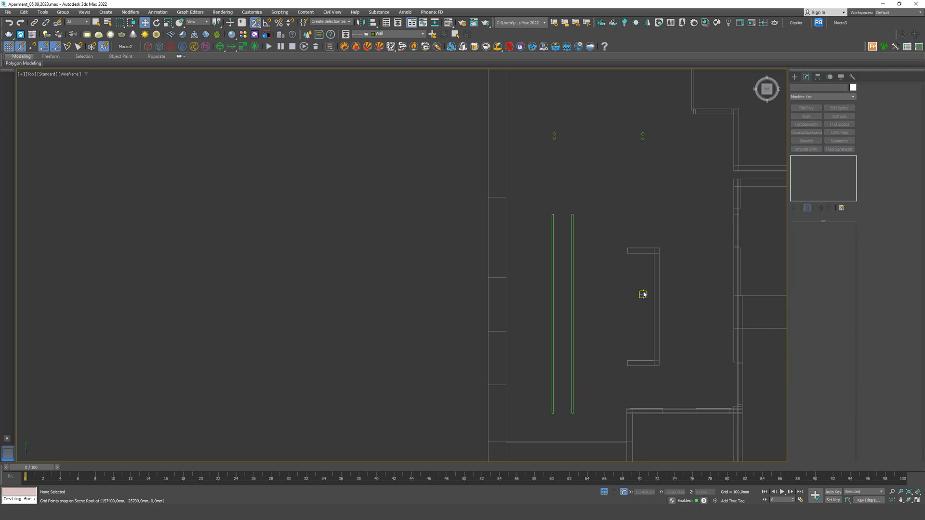
- Attach the two narrow rectangles to the circles' shape as one spline object, and deselect it
{"action": "left_click", "coordinate": [572, 282]}
{"action": "left_click", "coordinate": [654, 192]}
{"action": "left_click", "coordinate": [643, 137]}
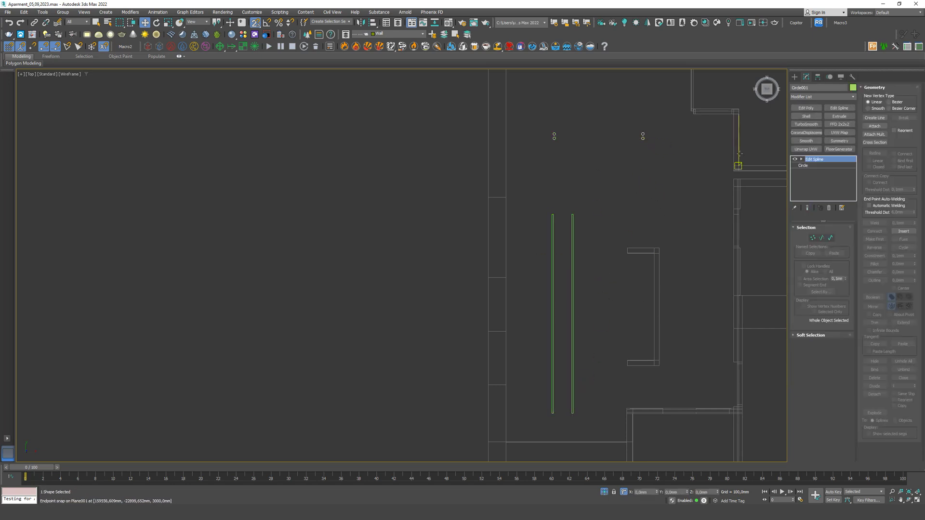
{"action": "left_click", "coordinate": [875, 126]}
{"action": "left_click", "coordinate": [573, 223]}
{"action": "scroll", "coordinate": [746, 192], "scroll_direction": "down", "scroll_amount": 2}
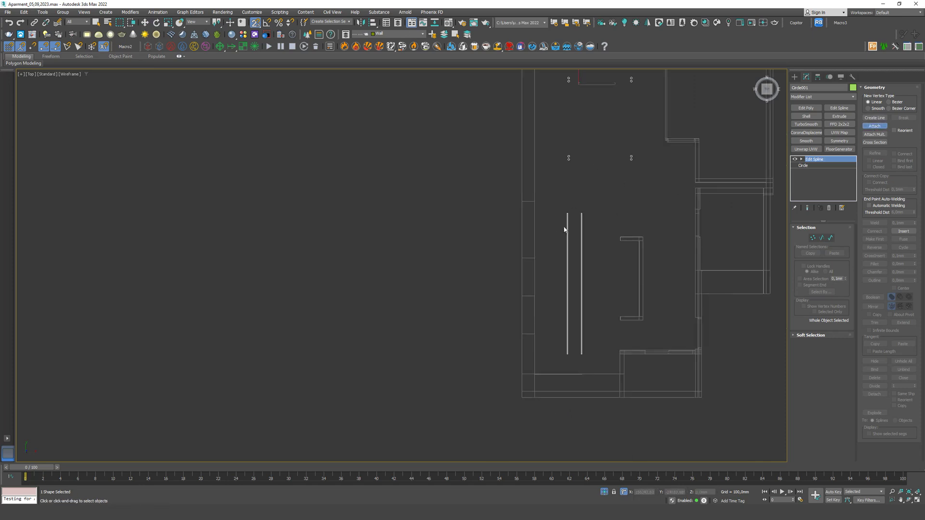
{"action": "middle_click_drag", "start_coordinate": [654, 183], "coordinate": [638, 245]}
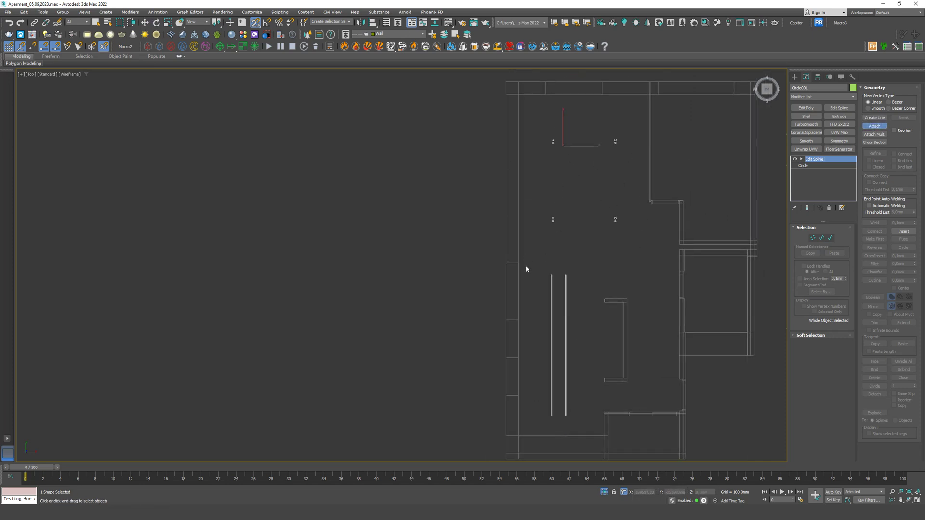
{"action": "left_click", "coordinate": [882, 126]}
{"action": "key", "text": "w"}
{"action": "left_click", "coordinate": [619, 250]}
{"action": "left_click", "coordinate": [793, 77]}
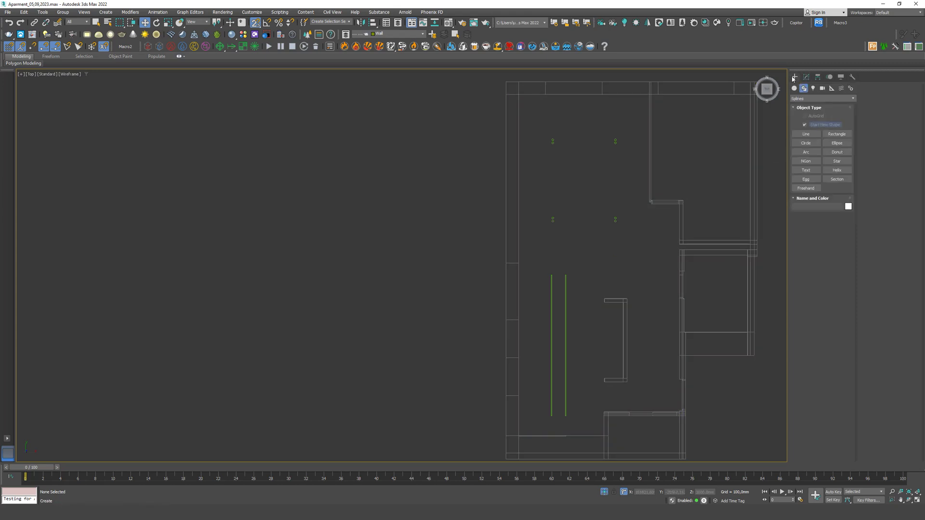
- Start a line at the main room's upper-left inner corner and trace the top wall and right wall down to the notch
{"action": "left_click", "coordinate": [806, 134]}
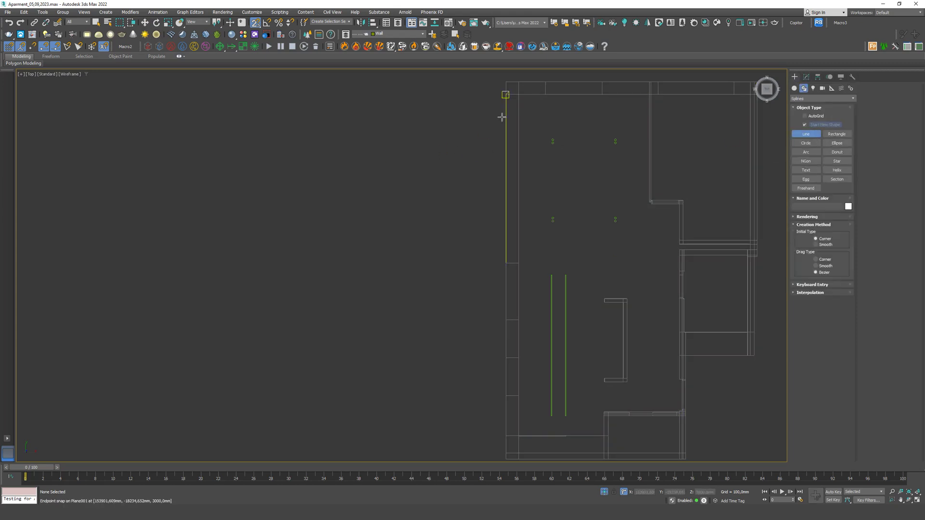
{"action": "scroll", "coordinate": [602, 83], "scroll_direction": "up", "scroll_amount": 6}
{"action": "middle_click_drag", "start_coordinate": [277, 120], "coordinate": [252, 138]}
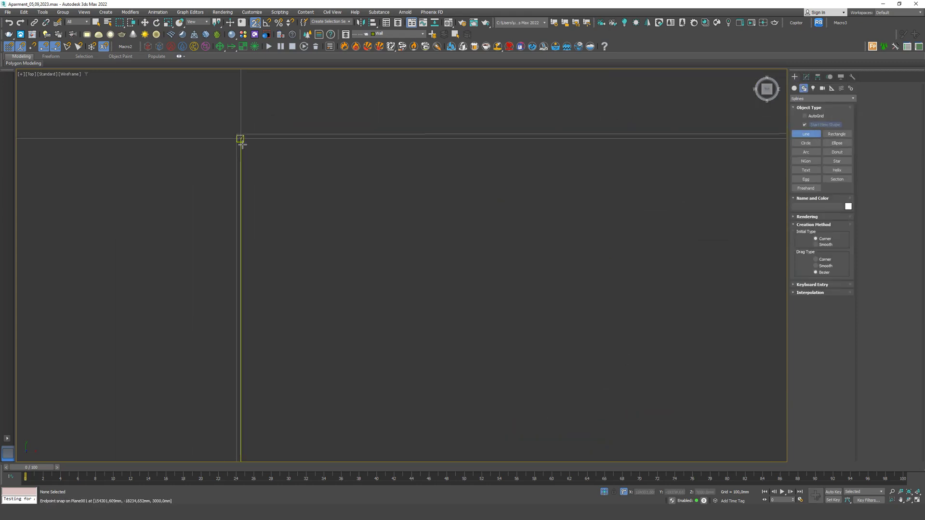
{"action": "left_click", "coordinate": [242, 143]}
{"action": "left_click", "coordinate": [766, 144]}
{"action": "scroll", "coordinate": [765, 142], "scroll_direction": "up", "scroll_amount": 3}
{"action": "middle_click_drag", "start_coordinate": [693, 357], "coordinate": [664, 216]}
{"action": "left_click", "coordinate": [644, 208]}
{"action": "left_click", "coordinate": [726, 302]}
{"action": "scroll", "coordinate": [726, 302], "scroll_direction": "down", "scroll_amount": 4}
{"action": "middle_click_drag", "start_coordinate": [726, 302], "coordinate": [278, 150]}
{"action": "scroll", "coordinate": [693, 146], "scroll_direction": "up", "scroll_amount": 3}
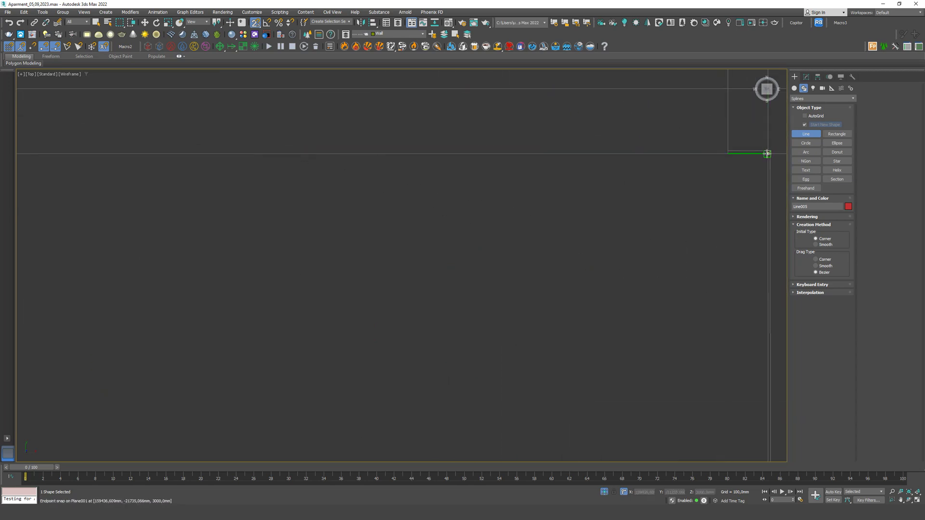
- Continue the line along the stepped right-hand wall and around the far end of the narrow gap between the side rooms
{"action": "left_click", "coordinate": [768, 153]}
{"action": "scroll", "coordinate": [639, 176], "scroll_direction": "up", "scroll_amount": 5}
{"action": "left_click", "coordinate": [642, 172]}
{"action": "scroll", "coordinate": [642, 173], "scroll_direction": "down", "scroll_amount": 5}
{"action": "middle_click_drag", "start_coordinate": [752, 191], "coordinate": [567, 202]}
{"action": "scroll", "coordinate": [567, 201], "scroll_direction": "up", "scroll_amount": 3}
{"action": "left_click", "coordinate": [568, 201]}
{"action": "left_click", "coordinate": [569, 330]}
{"action": "scroll", "coordinate": [568, 330], "scroll_direction": "down", "scroll_amount": 6}
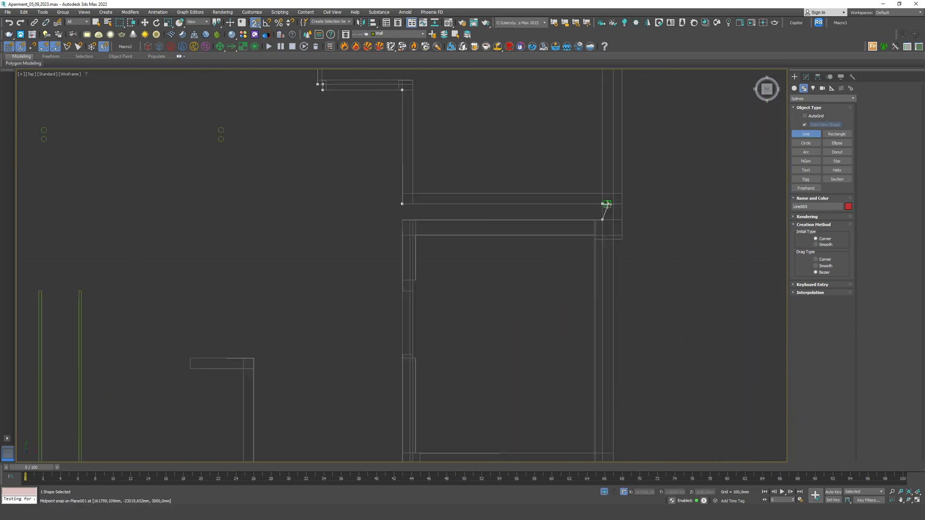
- Bring the line back out of the gap and trace the lower right-hand wall, including its small recess
{"action": "scroll", "coordinate": [536, 200], "scroll_direction": "up", "scroll_amount": 6}
{"action": "left_click", "coordinate": [537, 201]}
{"action": "scroll", "coordinate": [536, 200], "scroll_direction": "down", "scroll_amount": 5}
{"action": "scroll", "coordinate": [583, 341], "scroll_direction": "up", "scroll_amount": 6}
{"action": "left_click", "coordinate": [605, 306]}
{"action": "left_click", "coordinate": [692, 306]}
{"action": "scroll", "coordinate": [692, 306], "scroll_direction": "down", "scroll_amount": 6}
{"action": "scroll", "coordinate": [692, 375], "scroll_direction": "up", "scroll_amount": 5}
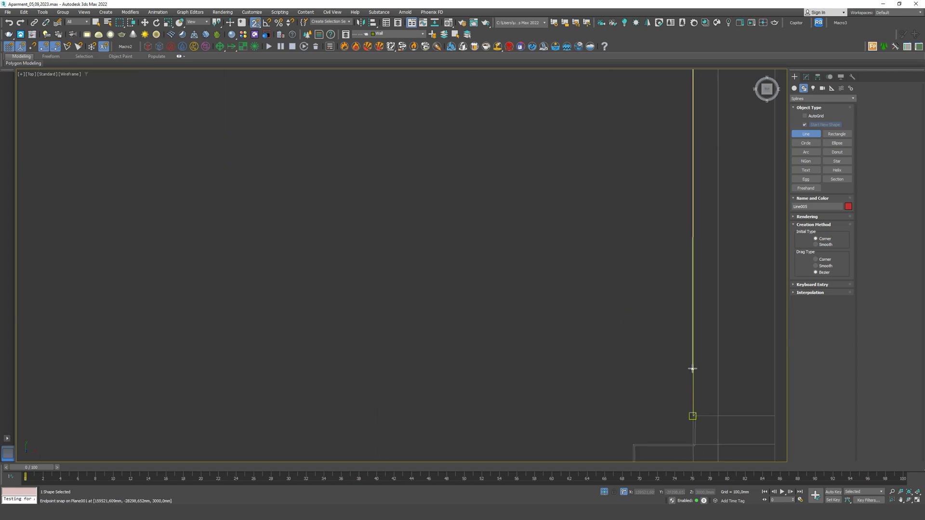
{"action": "left_click", "coordinate": [692, 450]}
{"action": "left_click", "coordinate": [570, 451]}
{"action": "middle_click_drag", "start_coordinate": [570, 451], "coordinate": [648, 334]}
{"action": "left_click", "coordinate": [648, 396]}
- Trace the stepped bottom wall, return along the left wall to the starting corner, and close the room's spline
{"action": "scroll", "coordinate": [649, 396], "scroll_direction": "down", "scroll_amount": 6}
{"action": "scroll", "coordinate": [114, 271], "scroll_direction": "up", "scroll_amount": 5}
{"action": "left_click", "coordinate": [149, 273]}
{"action": "scroll", "coordinate": [148, 273], "scroll_direction": "down", "scroll_amount": 6}
{"action": "middle_click_drag", "start_coordinate": [148, 273], "coordinate": [541, 191]}
{"action": "scroll", "coordinate": [523, 228], "scroll_direction": "up", "scroll_amount": 6}
{"action": "left_click", "coordinate": [606, 213]}
{"action": "left_click", "coordinate": [309, 213]}
{"action": "scroll", "coordinate": [309, 213], "scroll_direction": "down", "scroll_amount": 6}
{"action": "middle_click_drag", "start_coordinate": [309, 213], "coordinate": [375, 419]}
{"action": "scroll", "coordinate": [365, 175], "scroll_direction": "up", "scroll_amount": 6}
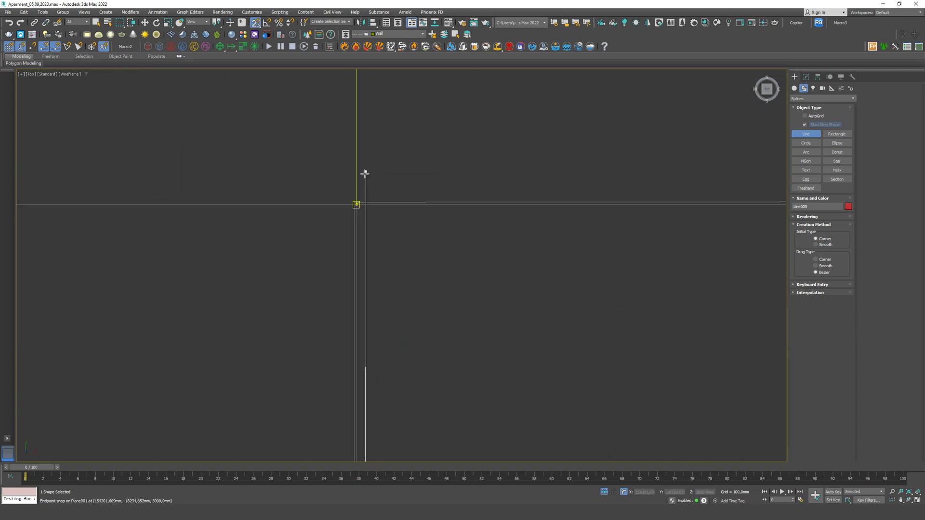
{"action": "left_click", "coordinate": [358, 204]}
{"action": "left_click", "coordinate": [446, 260]}
- Begin another spline within the room's line object, tracing the upper arm of the U-shaped partition to its inner corner
{"action": "left_click", "coordinate": [804, 78]}
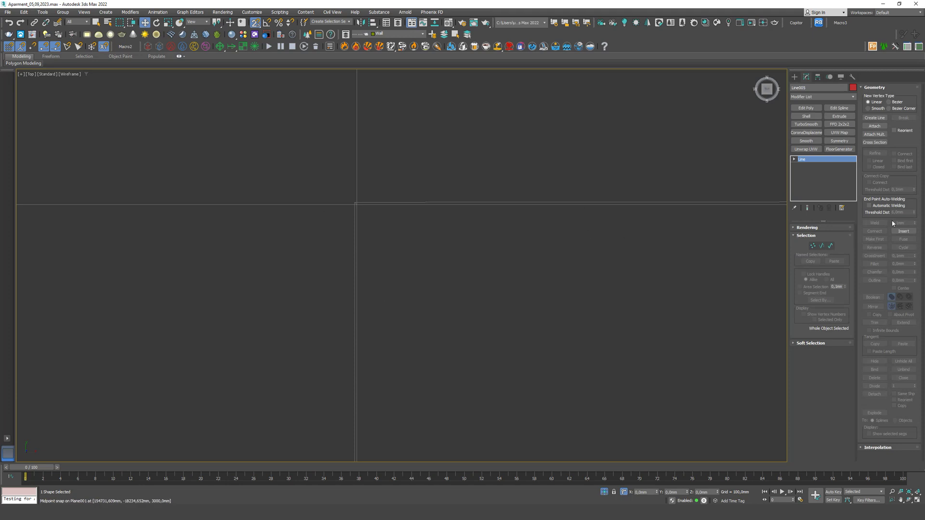
{"action": "scroll", "coordinate": [595, 143], "scroll_direction": "down", "scroll_amount": 5}
{"action": "scroll", "coordinate": [633, 217], "scroll_direction": "up", "scroll_amount": 3}
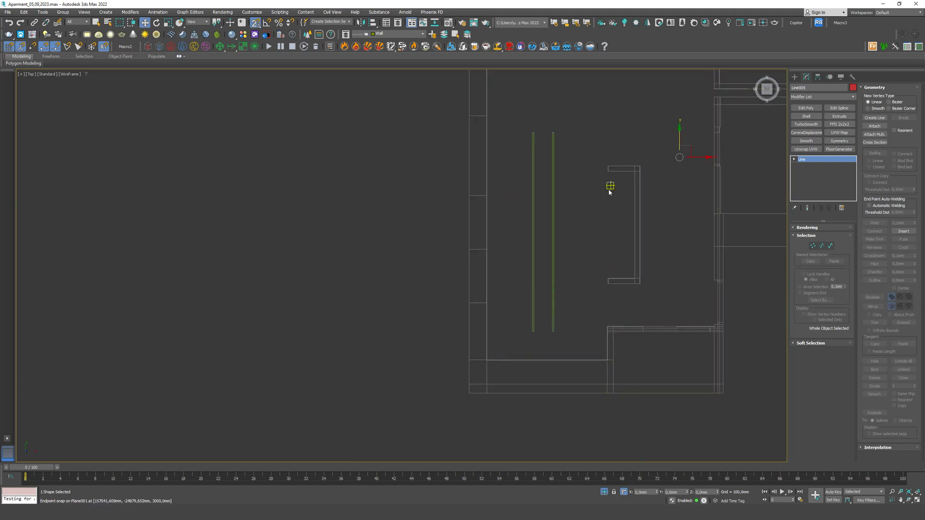
{"action": "left_click", "coordinate": [813, 247]}
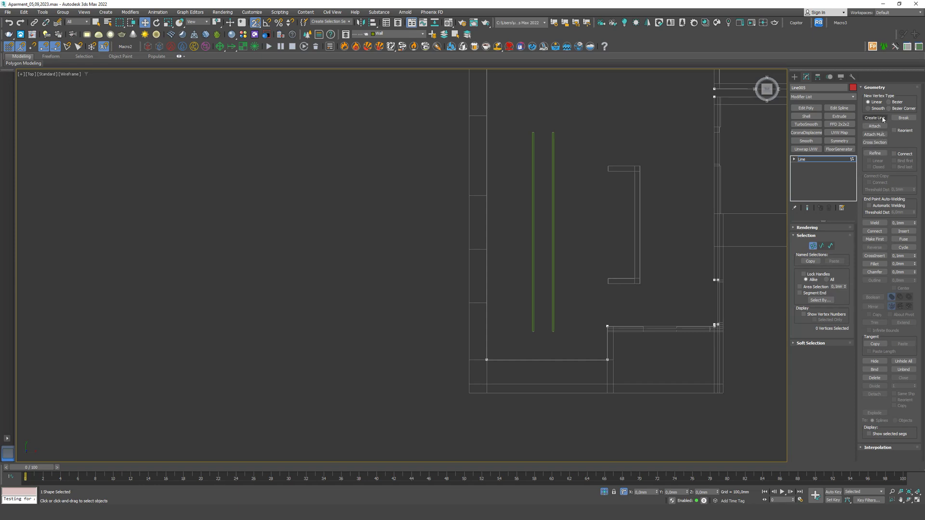
{"action": "left_click", "coordinate": [883, 119]}
{"action": "scroll", "coordinate": [605, 175], "scroll_direction": "up", "scroll_amount": 5}
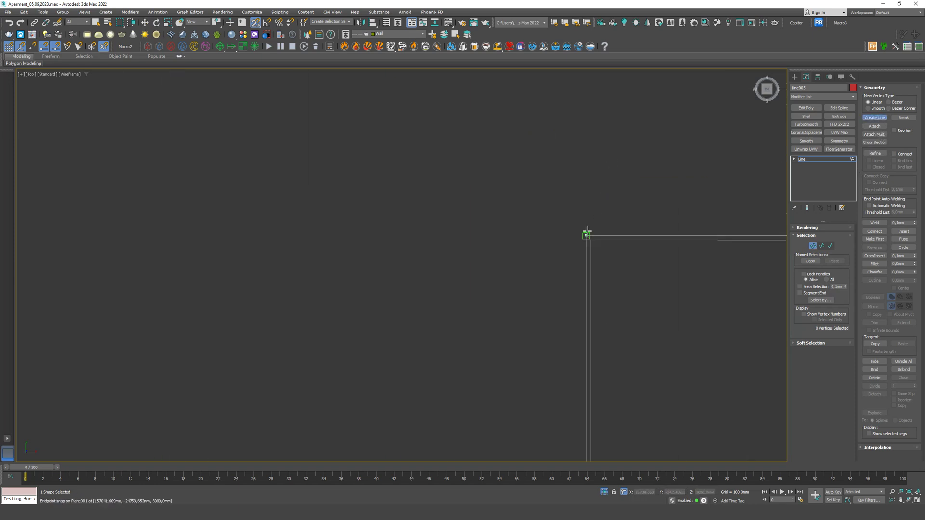
{"action": "left_click", "coordinate": [587, 231]}
{"action": "scroll", "coordinate": [587, 232], "scroll_direction": "down", "scroll_amount": 4}
{"action": "scroll", "coordinate": [590, 300], "scroll_direction": "up", "scroll_amount": 4}
{"action": "left_click", "coordinate": [577, 253]}
{"action": "scroll", "coordinate": [496, 181], "scroll_direction": "down", "scroll_amount": 6}
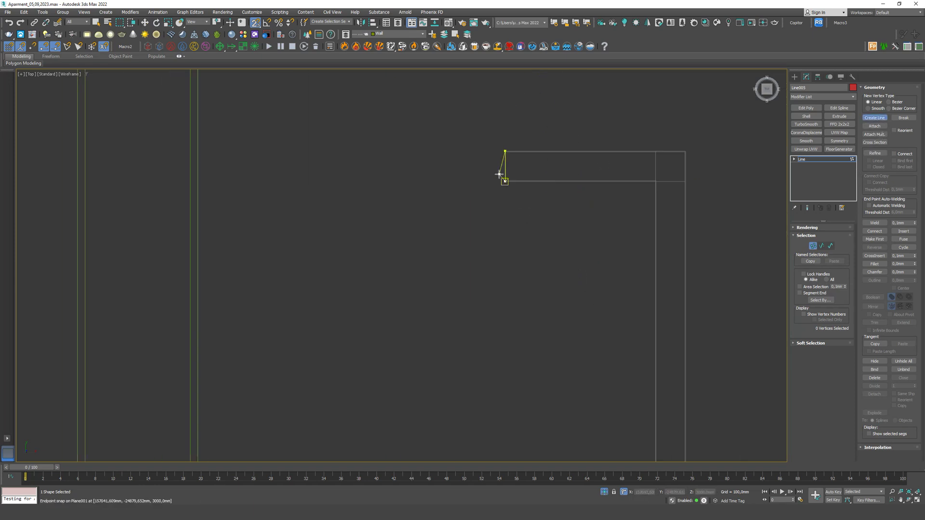
{"action": "scroll", "coordinate": [641, 178], "scroll_direction": "up", "scroll_amount": 8}
{"action": "left_click", "coordinate": [724, 200]}
- Continue the partition spline down its long inner side and around the end of the lower arm
{"action": "scroll", "coordinate": [703, 112], "scroll_direction": "down", "scroll_amount": 9}
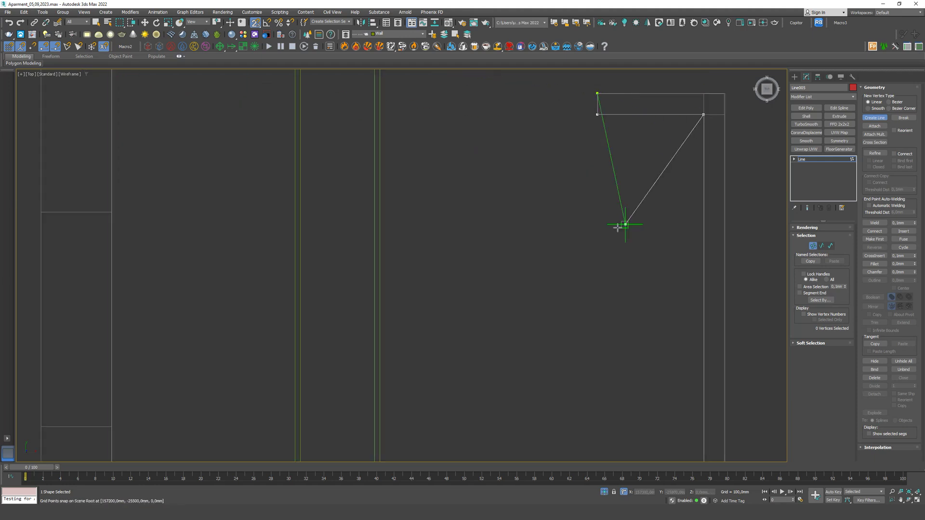
{"action": "scroll", "coordinate": [622, 225], "scroll_direction": "up", "scroll_amount": 6}
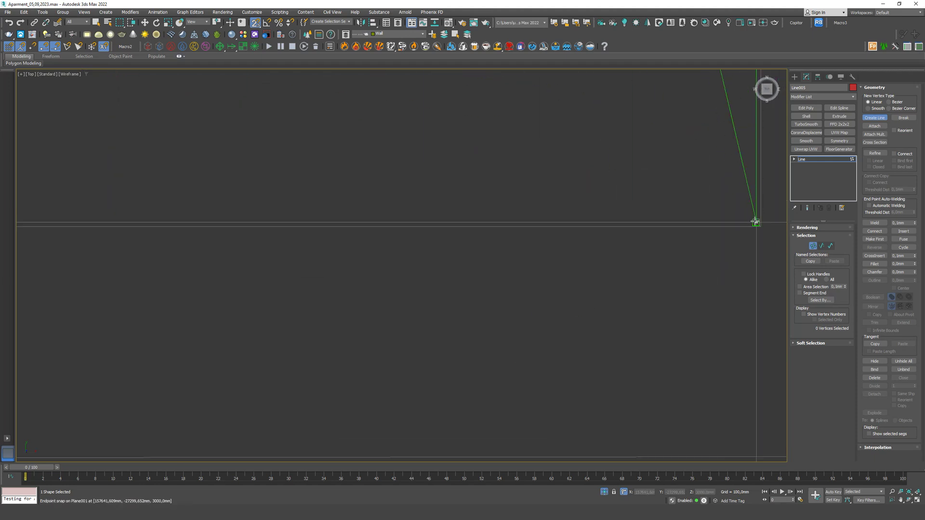
{"action": "scroll", "coordinate": [756, 220], "scroll_direction": "down", "scroll_amount": 3}
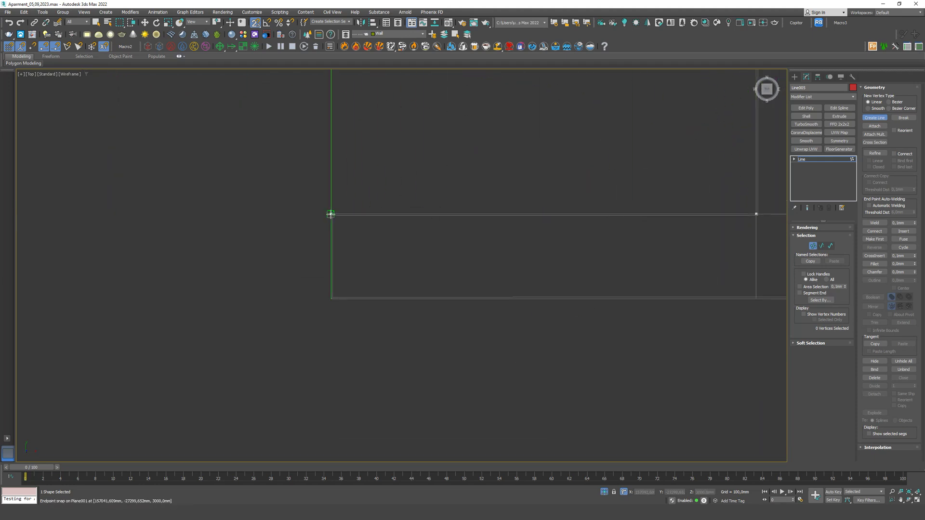
{"action": "left_click", "coordinate": [330, 299]}
{"action": "scroll", "coordinate": [322, 296], "scroll_direction": "down", "scroll_amount": 3}
{"action": "scroll", "coordinate": [509, 302], "scroll_direction": "up", "scroll_amount": 6}
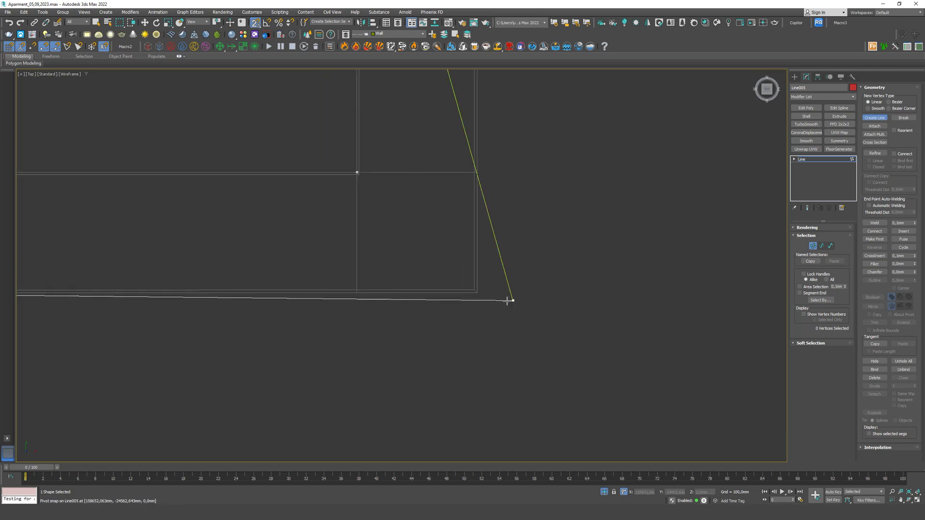
{"action": "scroll", "coordinate": [572, 397], "scroll_direction": "down", "scroll_amount": 5}
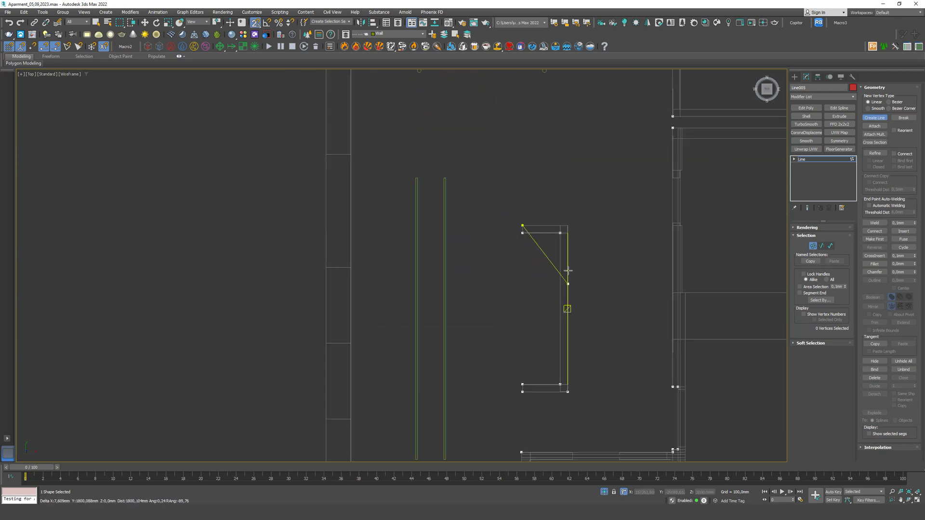
- Trace the partition's outer side back to the starting corner, close the spline, and finish creating lines
{"action": "scroll", "coordinate": [561, 223], "scroll_direction": "up", "scroll_amount": 5}
{"action": "right_click", "coordinate": [622, 197]}
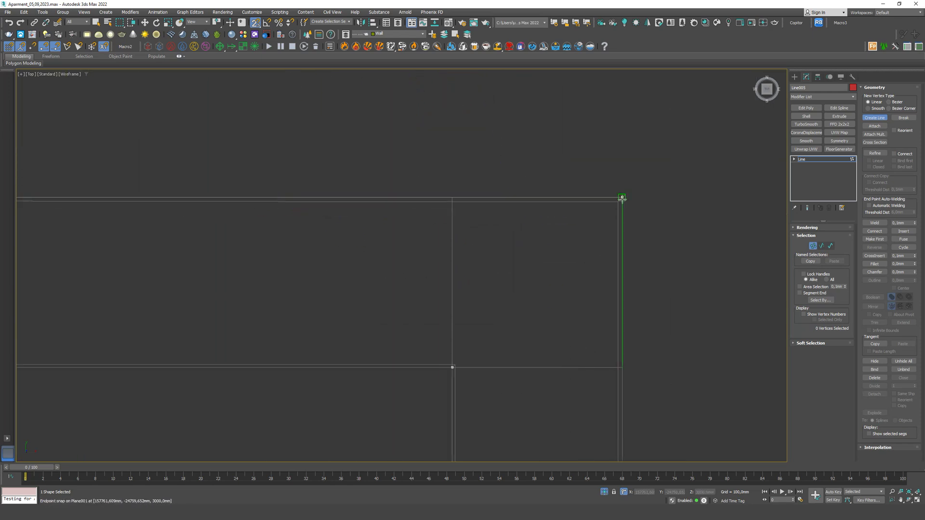
{"action": "scroll", "coordinate": [622, 197], "scroll_direction": "down", "scroll_amount": 5}
{"action": "scroll", "coordinate": [285, 189], "scroll_direction": "up", "scroll_amount": 5}
{"action": "left_click", "coordinate": [292, 186]}
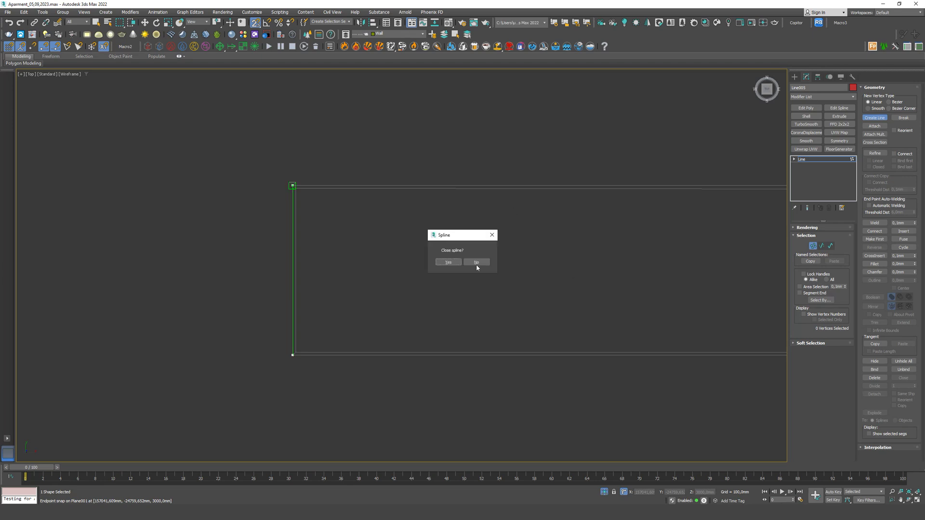
{"action": "left_click", "coordinate": [476, 263]}
{"action": "scroll", "coordinate": [489, 236], "scroll_direction": "down", "scroll_amount": 5}
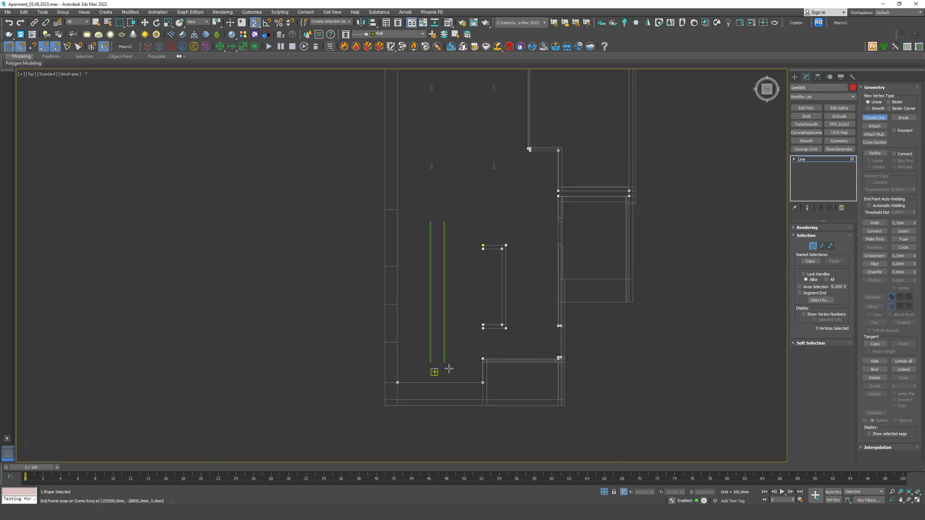
{"action": "left_click", "coordinate": [874, 119]}
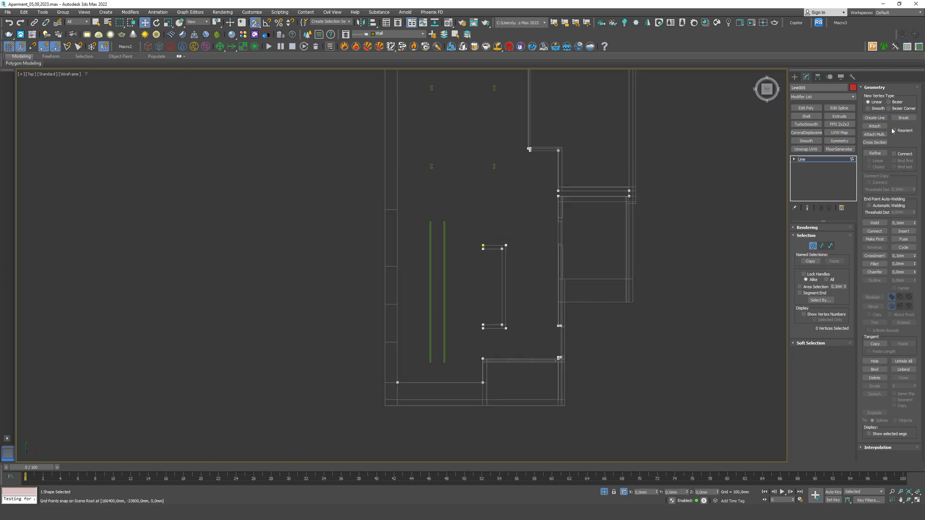
- Outline the U-shaped partition's spline outward and delete the original inner spline
{"action": "scroll", "coordinate": [472, 249], "scroll_direction": "up", "scroll_amount": 5}
{"action": "scroll", "coordinate": [636, 212], "scroll_direction": "down", "scroll_amount": 5}
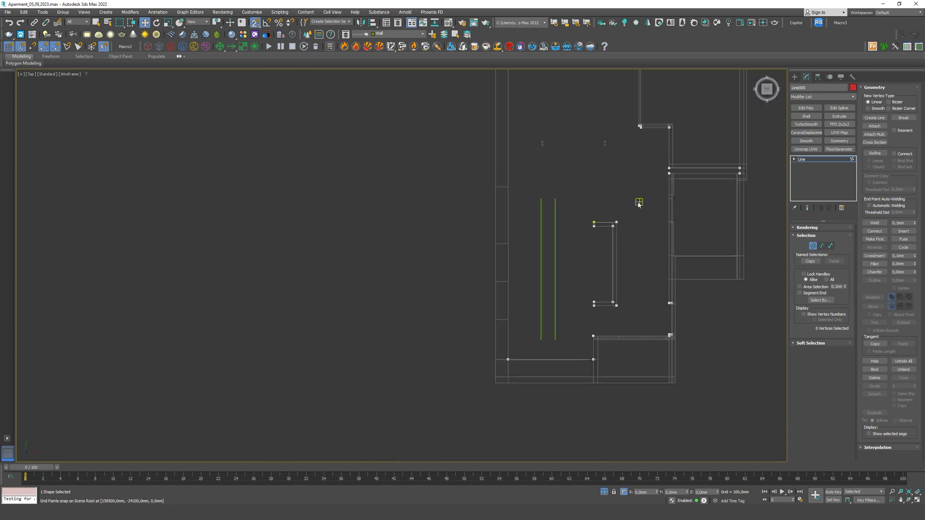
{"action": "left_click", "coordinate": [830, 247]}
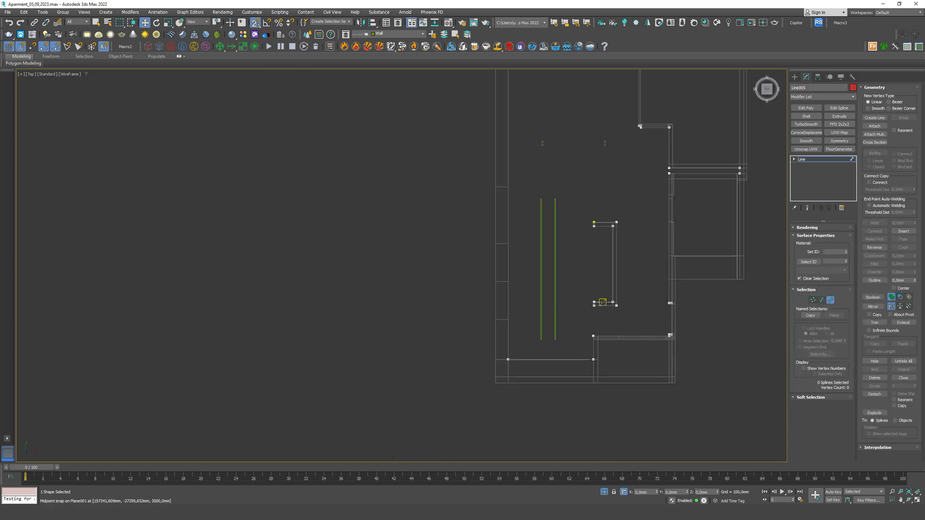
{"action": "left_click", "coordinate": [605, 264]}
{"action": "scroll", "coordinate": [614, 224], "scroll_direction": "up", "scroll_amount": 10}
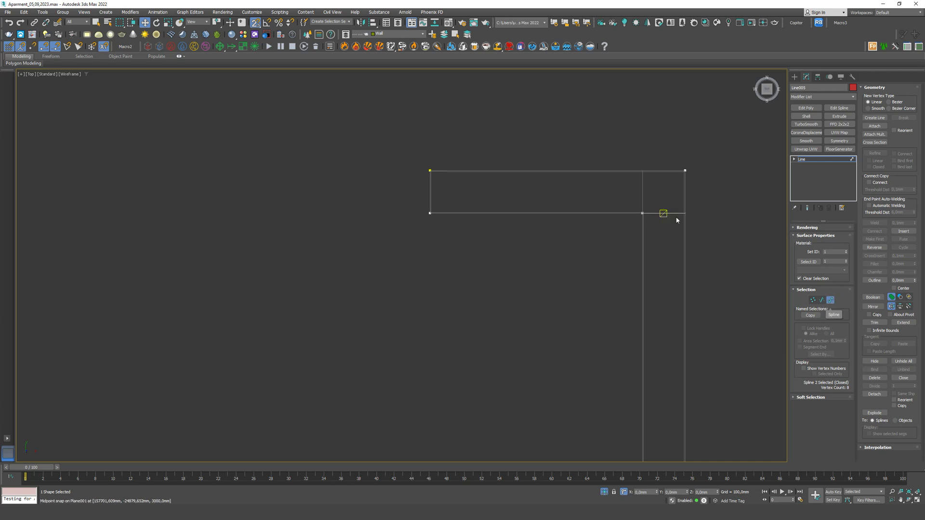
{"action": "scroll", "coordinate": [683, 210], "scroll_direction": "down", "scroll_amount": 8}
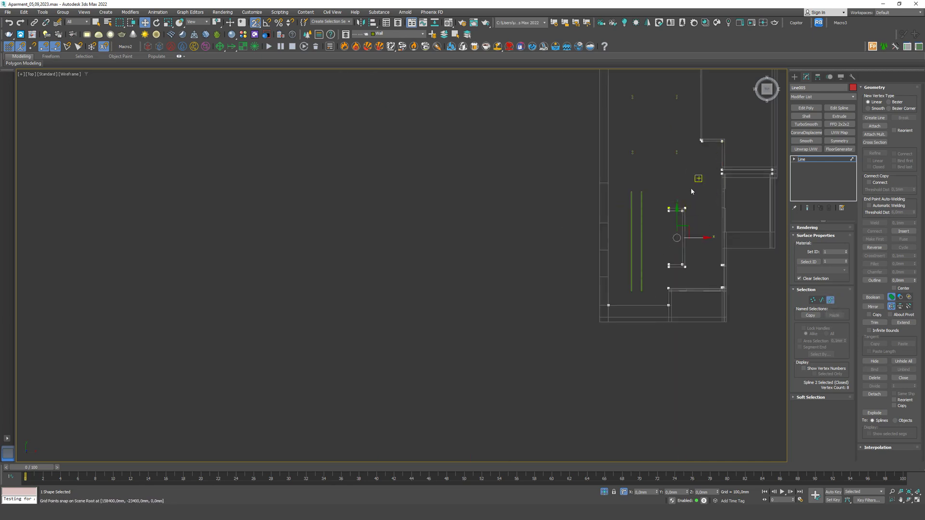
{"action": "scroll", "coordinate": [691, 191], "scroll_direction": "up", "scroll_amount": 6}
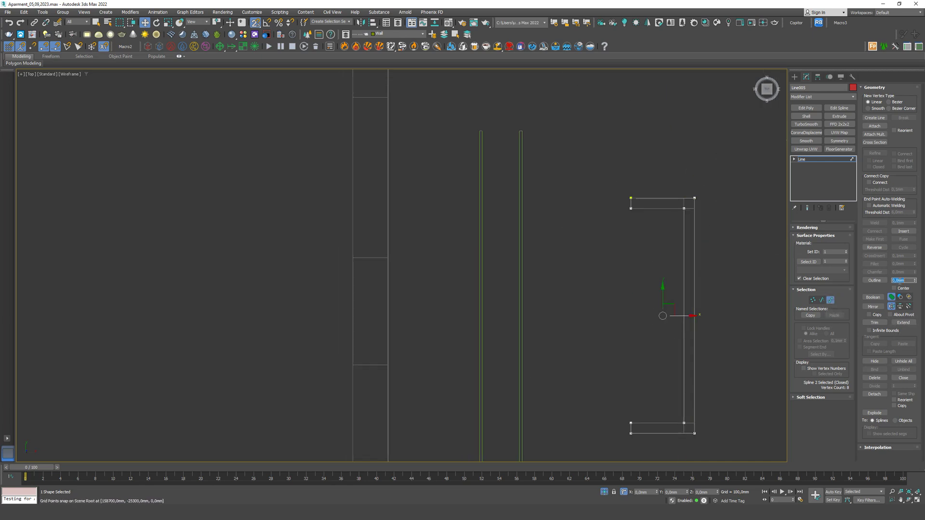
{"action": "key", "text": "Return"}
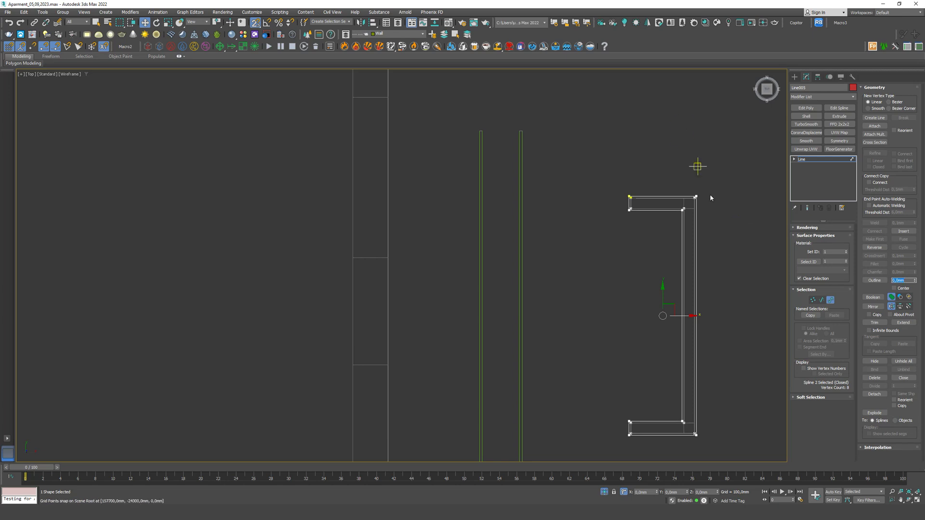
{"action": "scroll", "coordinate": [710, 198], "scroll_direction": "up", "scroll_amount": 6}
{"action": "scroll", "coordinate": [648, 195], "scroll_direction": "down", "scroll_amount": 4}
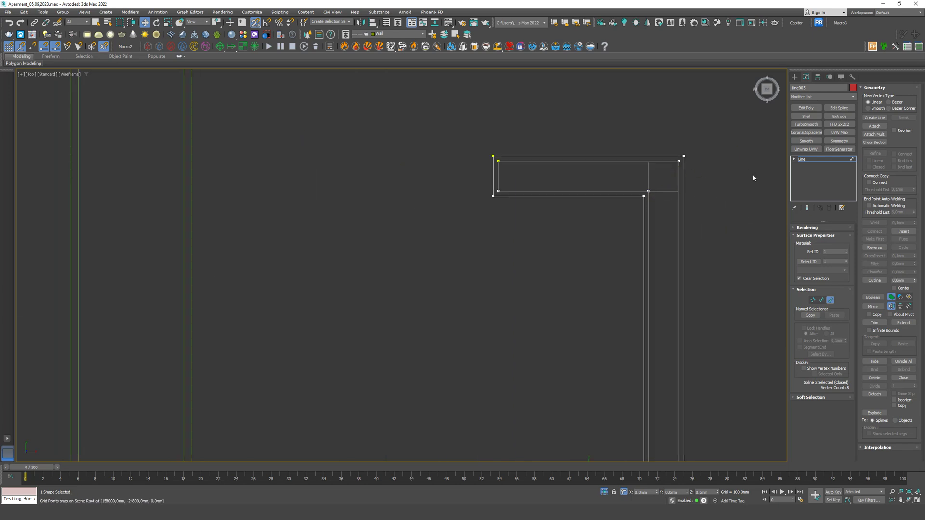
{"action": "key", "text": "Delete"}
- Outline the room's boundary spline with an offset of -20 mm and delete the original spline
{"action": "scroll", "coordinate": [628, 166], "scroll_direction": "down", "scroll_amount": 5}
{"action": "scroll", "coordinate": [617, 318], "scroll_direction": "up", "scroll_amount": 2}
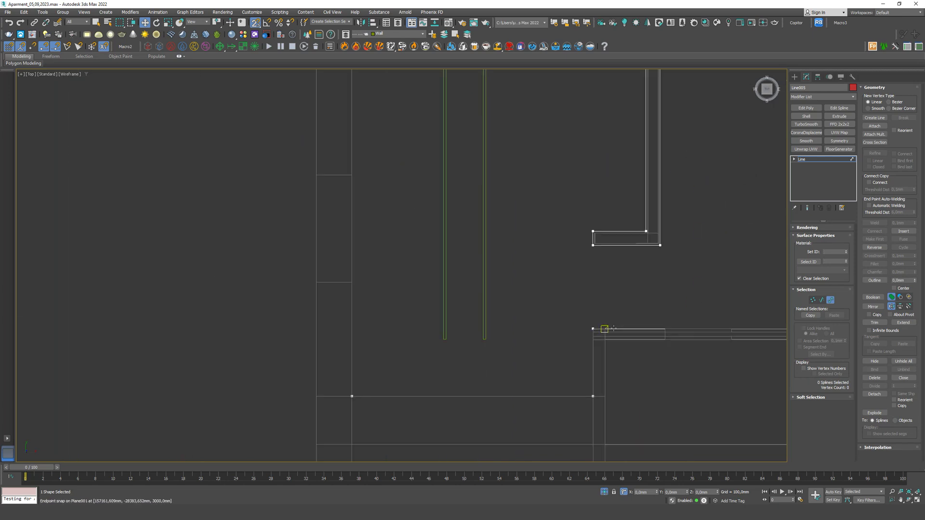
{"action": "left_click", "coordinate": [609, 330]}
{"action": "scroll", "coordinate": [621, 351], "scroll_direction": "down", "scroll_amount": 6}
{"action": "scroll", "coordinate": [698, 368], "scroll_direction": "up", "scroll_amount": 2}
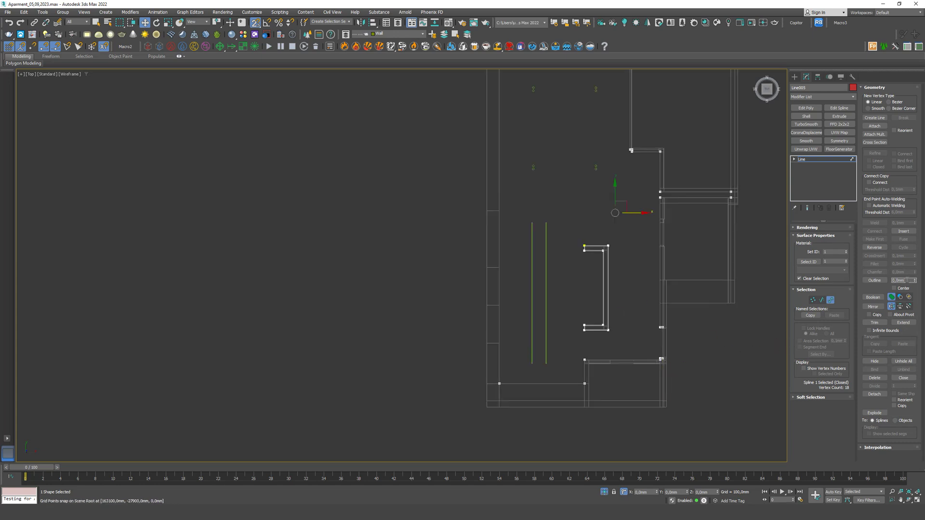
{"action": "type", "text": "-20"}
{"action": "key", "text": "Return"}
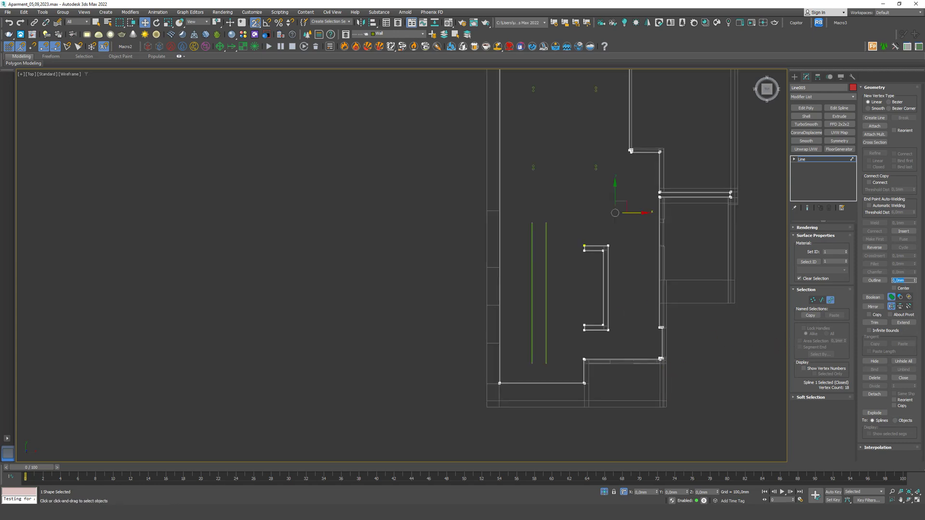
{"action": "scroll", "coordinate": [584, 376], "scroll_direction": "up", "scroll_amount": 6}
{"action": "scroll", "coordinate": [582, 323], "scroll_direction": "up", "scroll_amount": 7}
{"action": "left_click", "coordinate": [573, 308]}
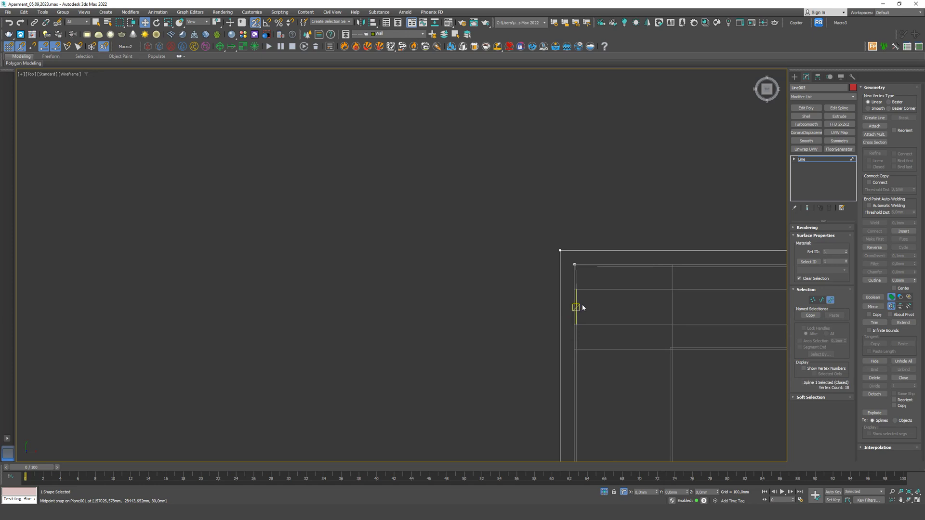
{"action": "scroll", "coordinate": [618, 339], "scroll_direction": "down", "scroll_amount": 4}
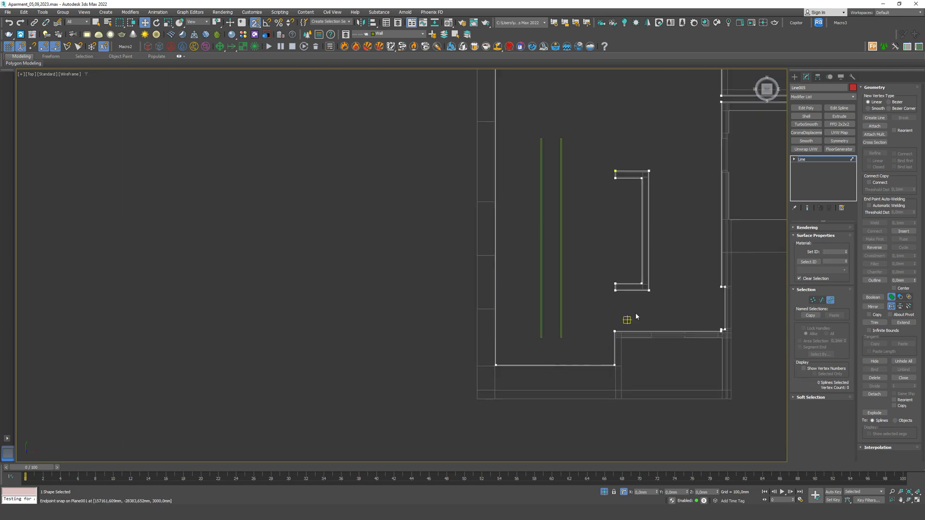
- Attach the shape holding the circles and narrow strips to the room outline, and add an Edit Poly modifier
{"action": "left_click", "coordinate": [831, 300]}
{"action": "left_click", "coordinate": [874, 126]}
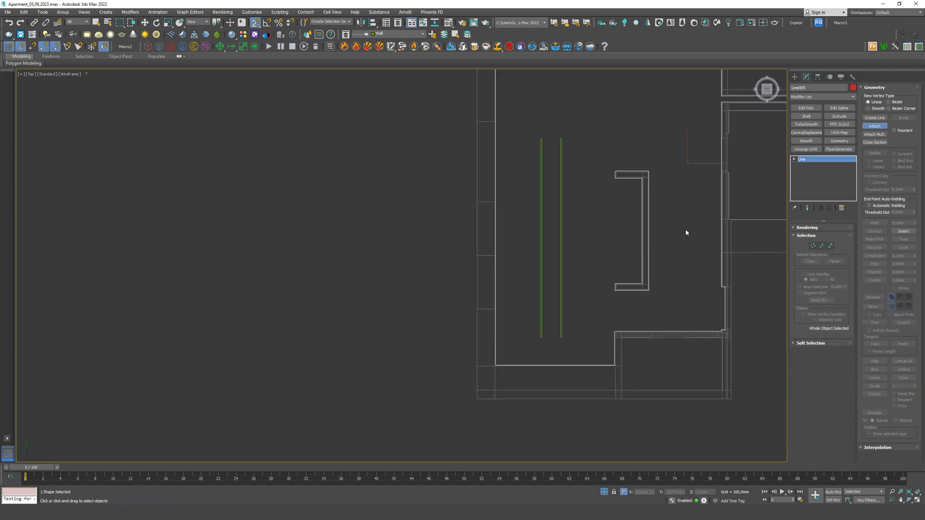
{"action": "left_click", "coordinate": [562, 276]}
{"action": "scroll", "coordinate": [567, 371], "scroll_direction": "down", "scroll_amount": 4}
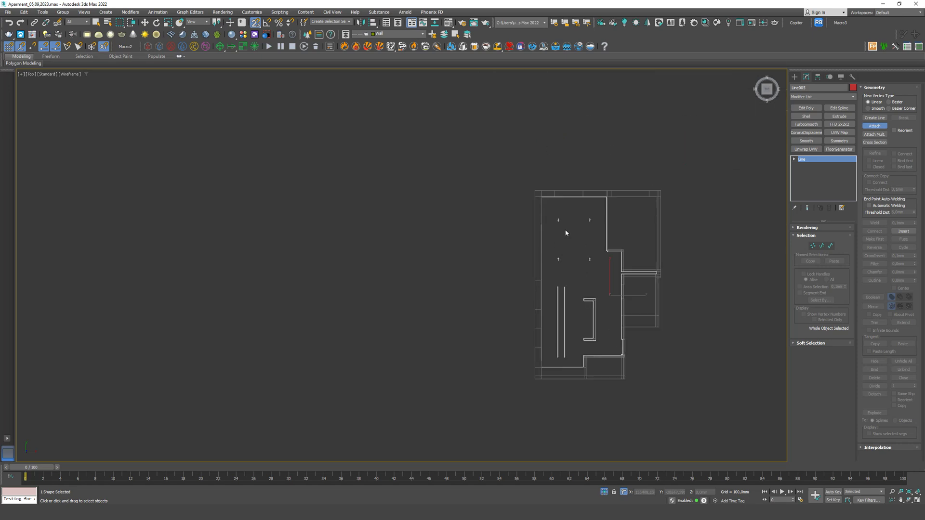
{"action": "scroll", "coordinate": [565, 232], "scroll_direction": "up", "scroll_amount": 4}
{"action": "key", "text": "w"}
{"action": "left_click", "coordinate": [807, 109]}
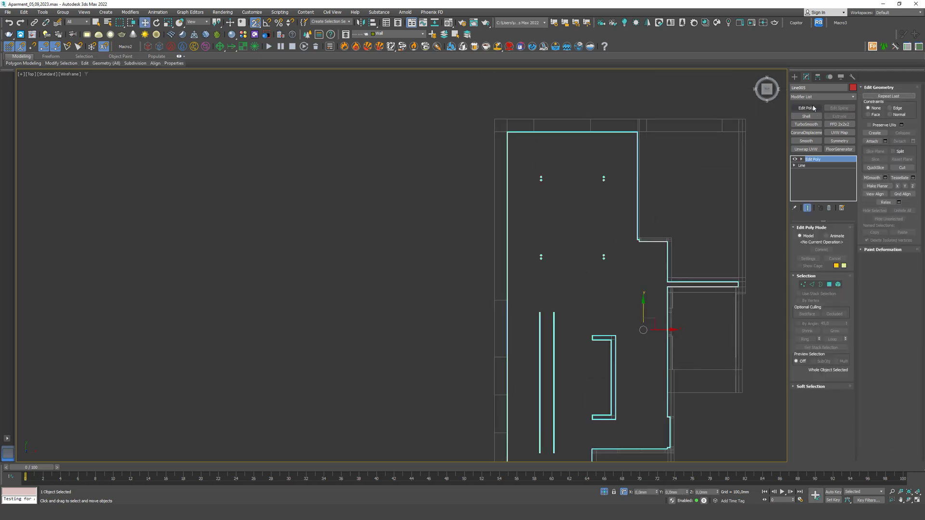
- Move the room-outline ceiling panel straight up from floor level, snapping it to the top edge of the walls
{"action": "scroll", "coordinate": [649, 263], "scroll_direction": "up", "scroll_amount": 8}
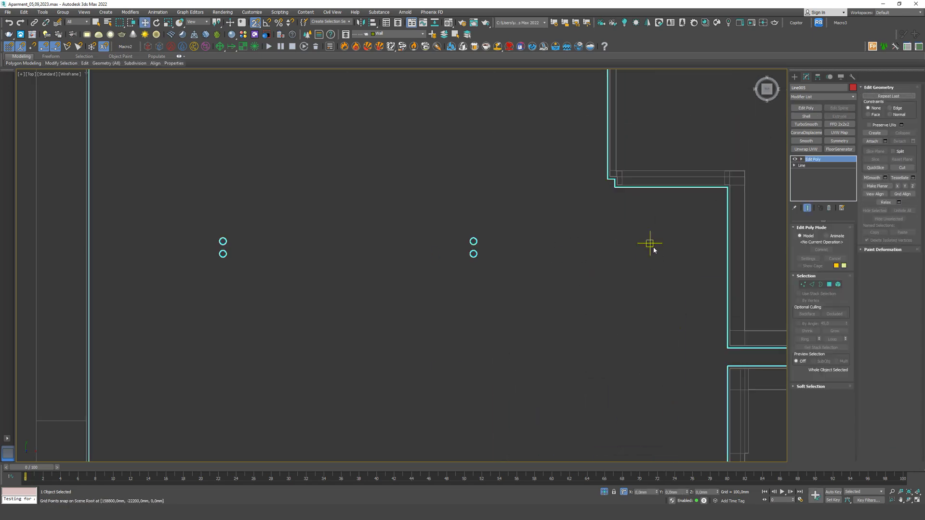
{"action": "key", "text": "F3"}
{"action": "scroll", "coordinate": [653, 247], "scroll_direction": "down", "scroll_amount": 8}
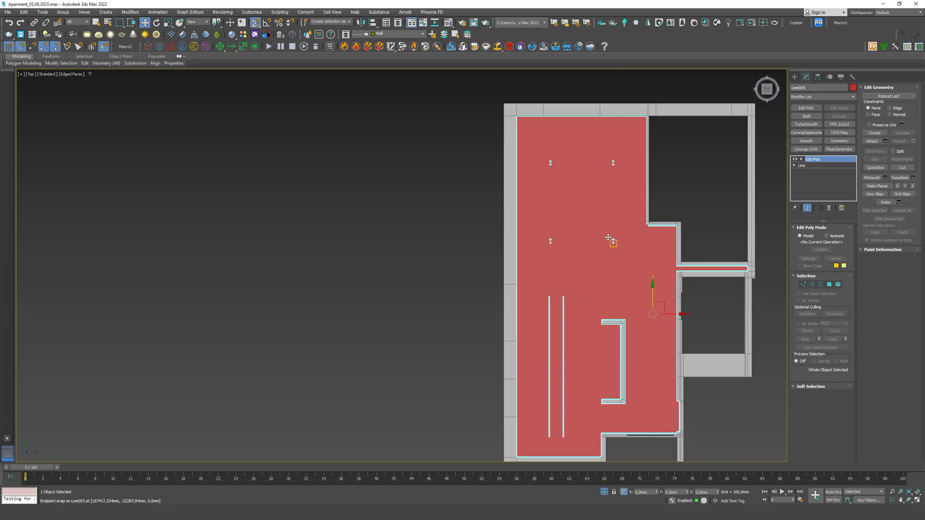
{"action": "key", "text": "p"}
{"action": "middle_click_drag", "start_coordinate": [402, 266], "coordinate": [339, 265], "text": "alt"}
{"action": "key", "text": "f"}
{"action": "scroll", "coordinate": [649, 250], "scroll_direction": "down", "scroll_amount": 8}
{"action": "scroll", "coordinate": [611, 278], "scroll_direction": "up", "scroll_amount": 6}
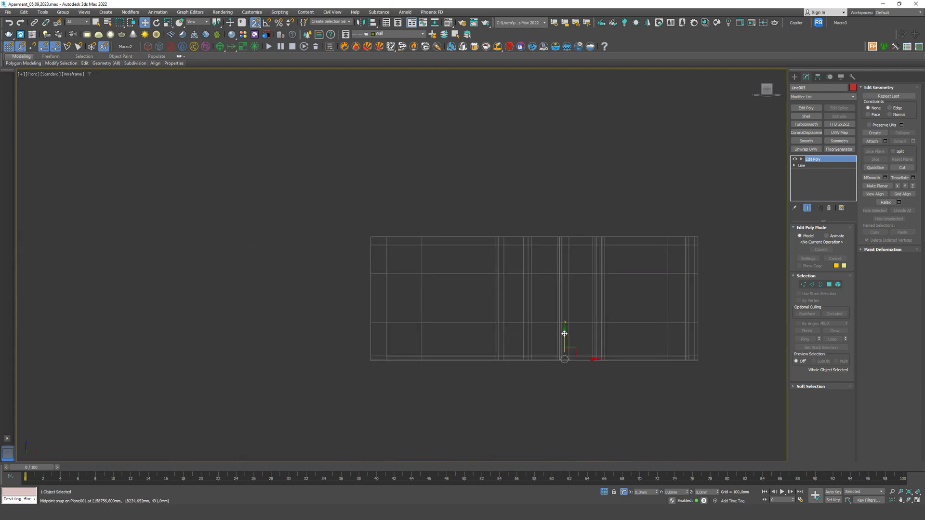
{"action": "left_click_drag", "start_coordinate": [564, 333], "coordinate": [694, 238]}
- Thicken the ceiling panel with a Shell modifier using an inner amount of 100 mm and outer amount of 0 mm
{"action": "left_click", "coordinate": [806, 117]}
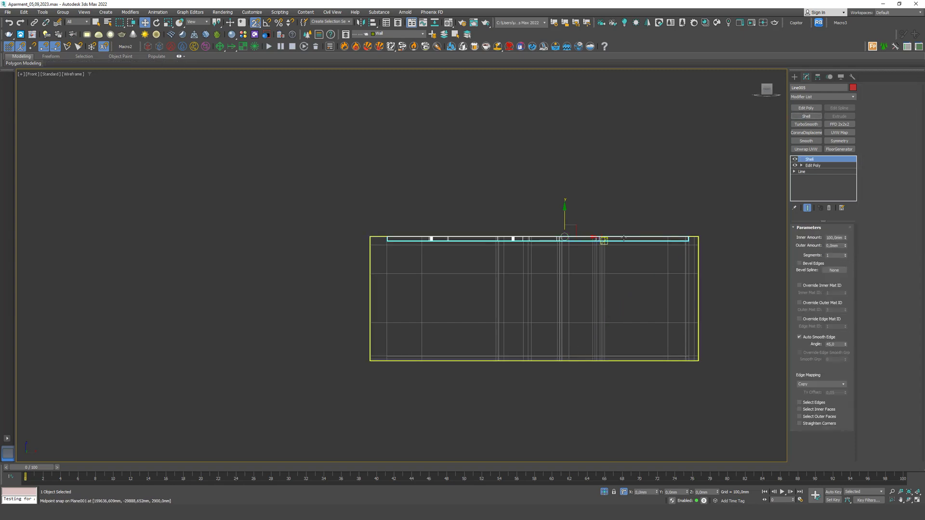
{"action": "middle_click_drag", "start_coordinate": [678, 236], "coordinate": [642, 264]}
{"action": "key", "text": "p"}
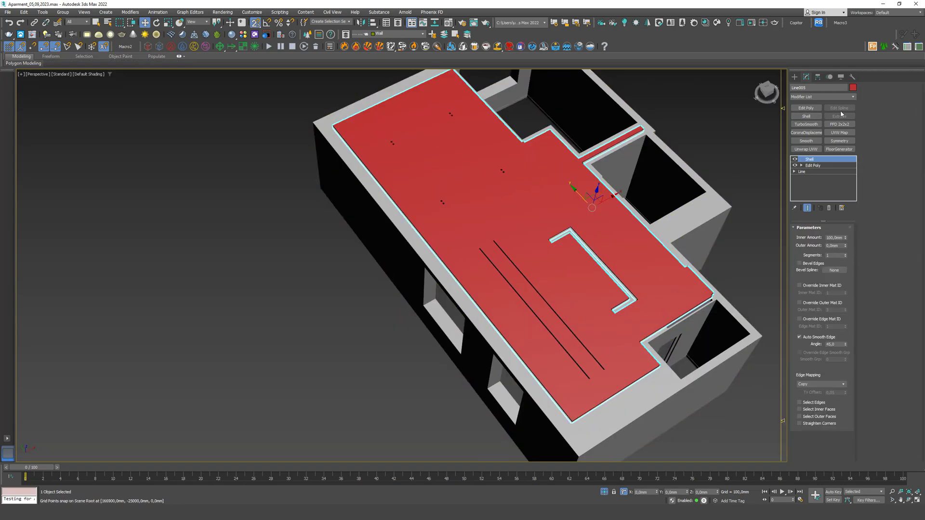
- Change the ceiling panel's object color from red to light grey and deselect the panel
{"action": "left_click", "coordinate": [853, 88]}
{"action": "left_click", "coordinate": [499, 296]}
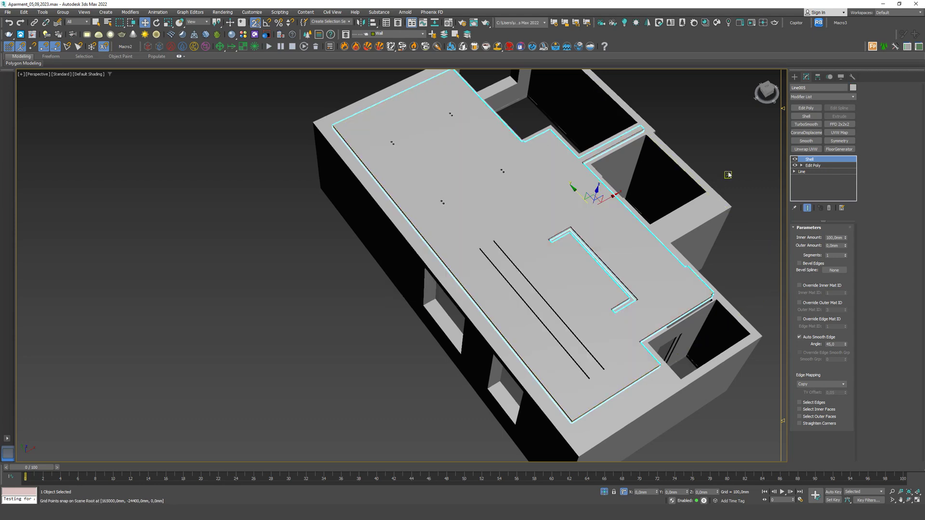
{"action": "left_click", "coordinate": [735, 160]}
{"action": "left_click_drag", "start_coordinate": [766, 92], "coordinate": [766, 58]}
{"action": "middle_click_drag", "start_coordinate": [402, 265], "coordinate": [403, 265], "text": "alt"}
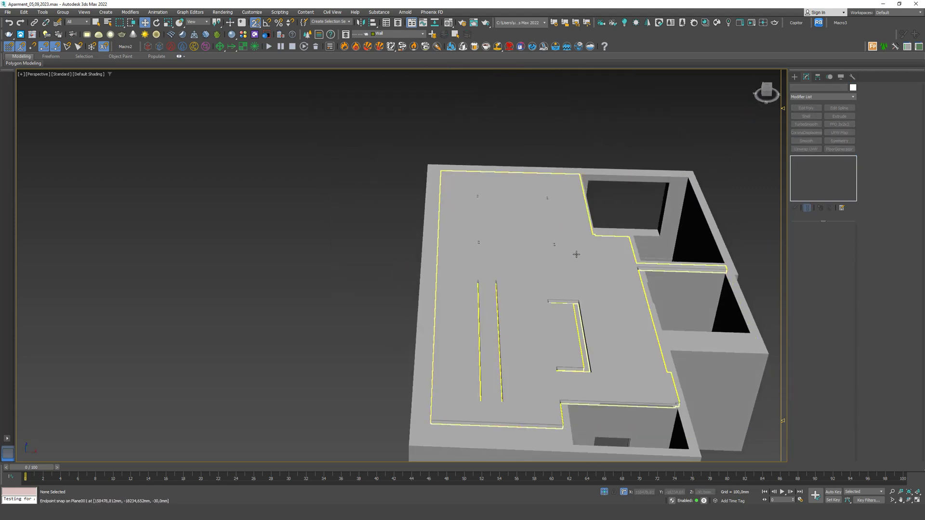
{"action": "middle_click_drag", "start_coordinate": [576, 254], "coordinate": [400, 264], "text": "alt"}
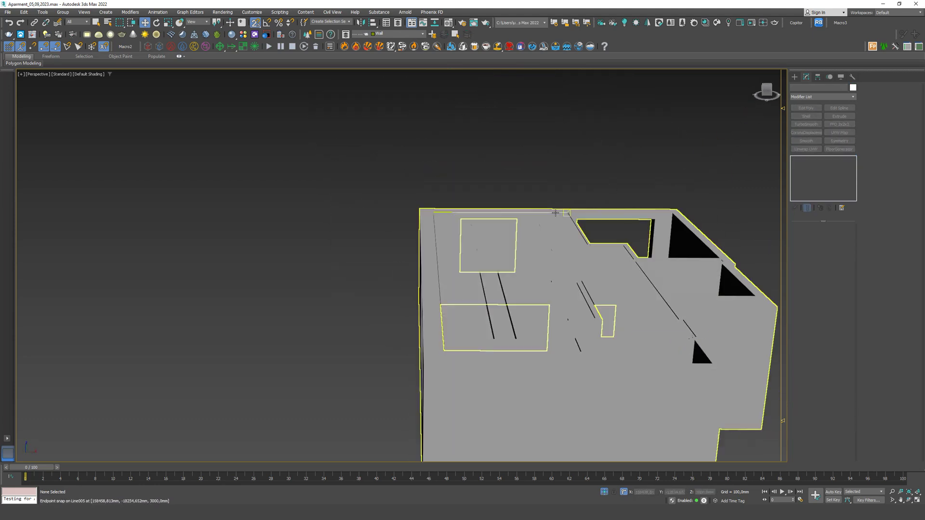